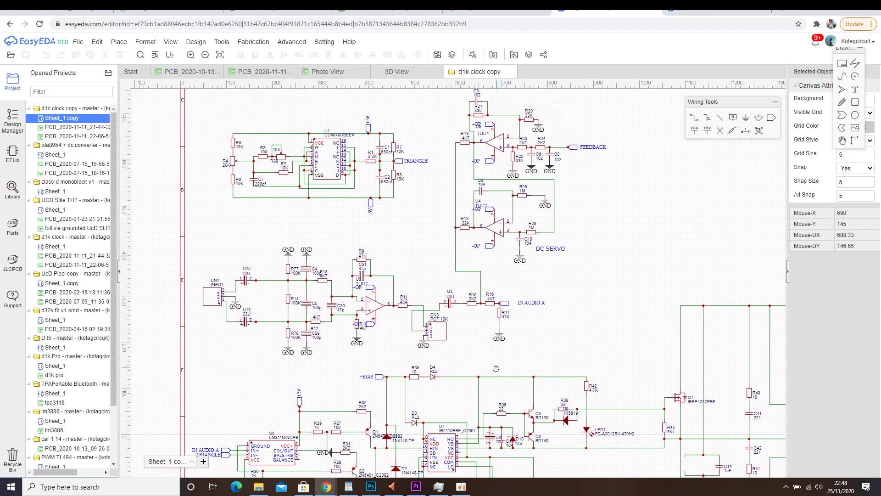
Examine the schematic's triangle generator, feedback and DC servo stages, and audio input stage
{"action": "scroll", "coordinate": [278, 143], "scroll_direction": "up", "scroll_amount": 5}
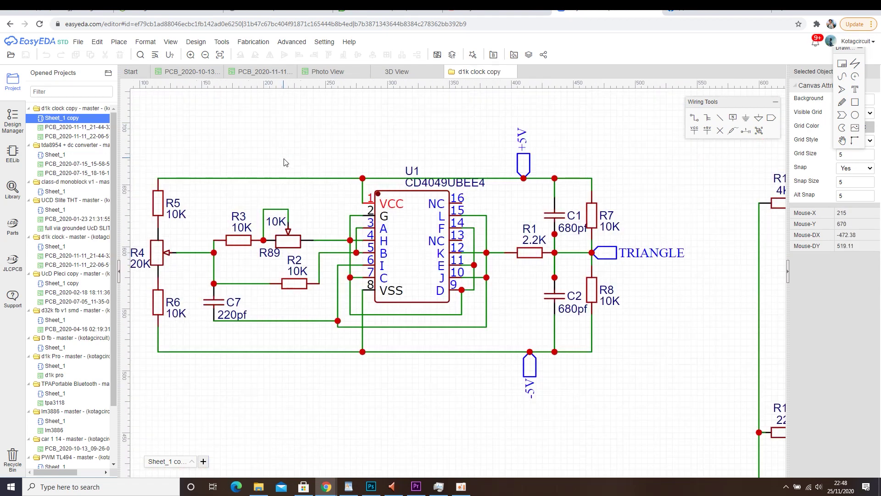
{"action": "scroll", "coordinate": [396, 254], "scroll_direction": "down", "scroll_amount": 2}
{"action": "scroll", "coordinate": [553, 274], "scroll_direction": "down", "scroll_amount": 2}
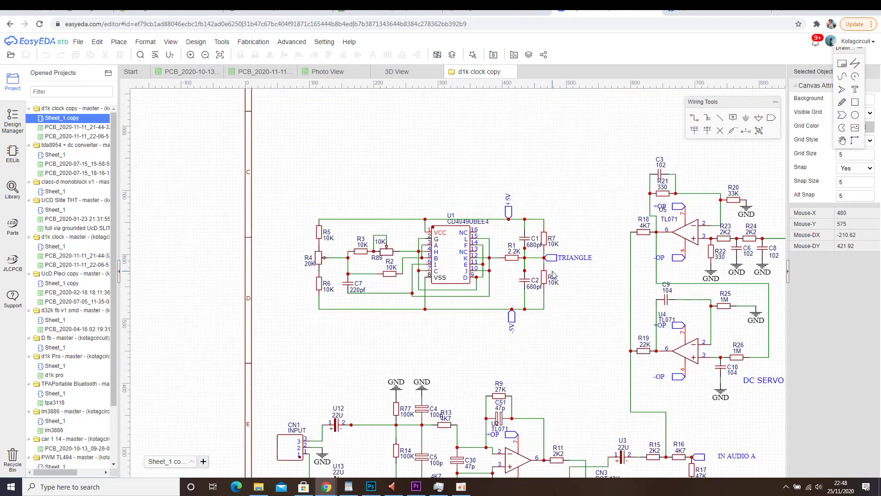
{"action": "right_click_drag", "start_coordinate": [564, 280], "coordinate": [501, 292]}
{"action": "scroll", "coordinate": [641, 459], "scroll_direction": "up", "scroll_amount": 2}
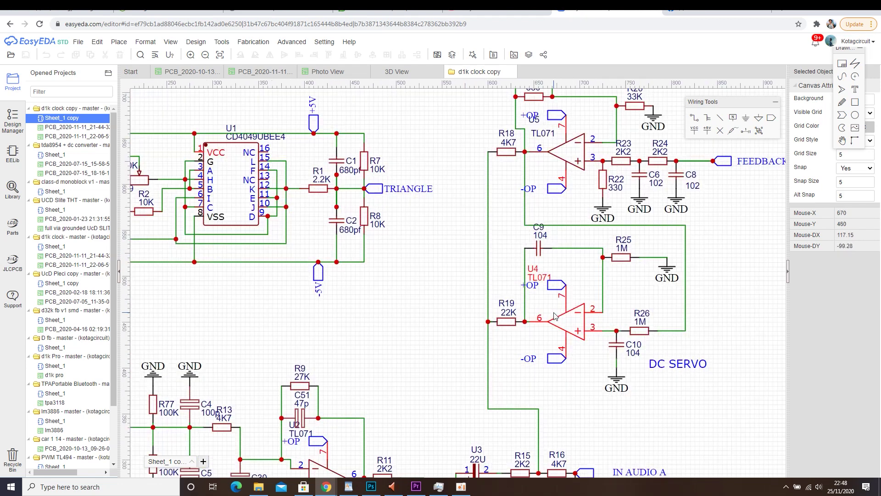
{"action": "right_click_drag", "start_coordinate": [575, 345], "coordinate": [595, 205]}
{"action": "scroll", "coordinate": [489, 323], "scroll_direction": "down", "scroll_amount": 3}
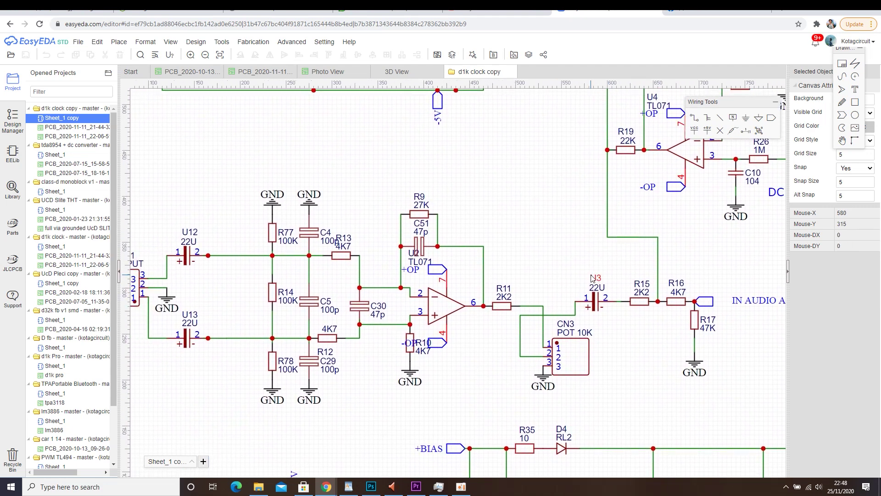
{"action": "right_click_drag", "start_coordinate": [572, 330], "coordinate": [598, 241]}
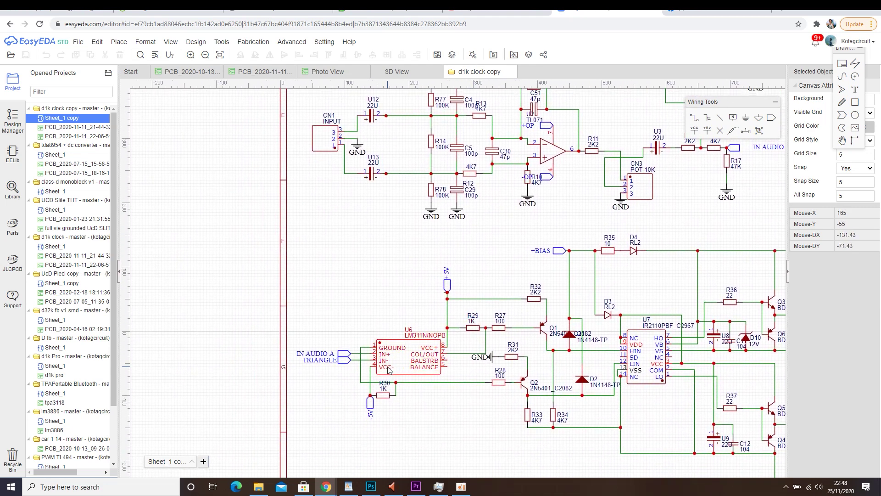
Examine the LM311 comparator, the IR2110 gate driver and the IRFP4227 output stage in the schematic
{"action": "scroll", "coordinate": [388, 370], "scroll_direction": "up", "scroll_amount": 2}
{"action": "right_click_drag", "start_coordinate": [358, 357], "coordinate": [356, 336]}
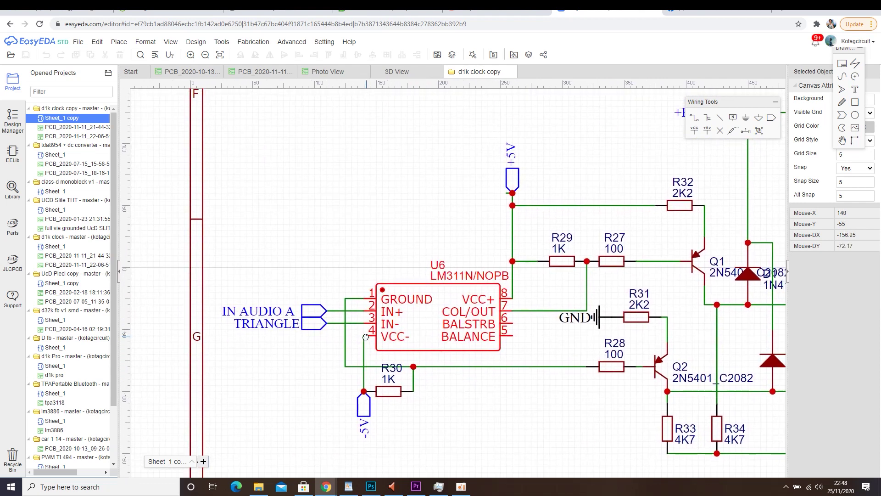
{"action": "right_click_drag", "start_coordinate": [488, 324], "coordinate": [341, 338]}
{"action": "right_click_drag", "start_coordinate": [530, 356], "coordinate": [377, 344]}
{"action": "right_click_drag", "start_coordinate": [621, 362], "coordinate": [372, 334]}
{"action": "scroll", "coordinate": [394, 335], "scroll_direction": "down", "scroll_amount": 1}
{"action": "scroll", "coordinate": [453, 339], "scroll_direction": "down", "scroll_amount": 1}
{"action": "right_click_drag", "start_coordinate": [579, 355], "coordinate": [530, 338]}
{"action": "scroll", "coordinate": [581, 370], "scroll_direction": "up", "scroll_amount": 1}
{"action": "right_click_drag", "start_coordinate": [581, 370], "coordinate": [456, 356]}
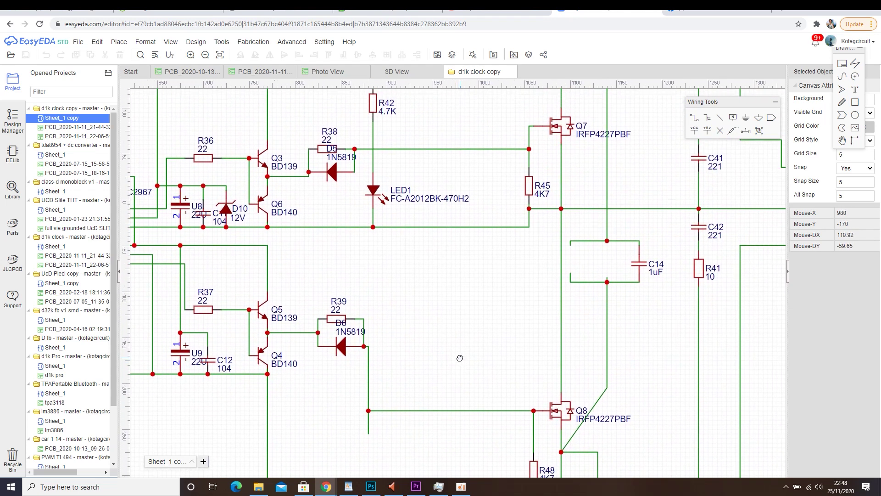
{"action": "scroll", "coordinate": [459, 359], "scroll_direction": "down", "scroll_amount": 1}
{"action": "right_click_drag", "start_coordinate": [543, 388], "coordinate": [572, 280]}
{"action": "scroll", "coordinate": [498, 382], "scroll_direction": "down", "scroll_amount": 2}
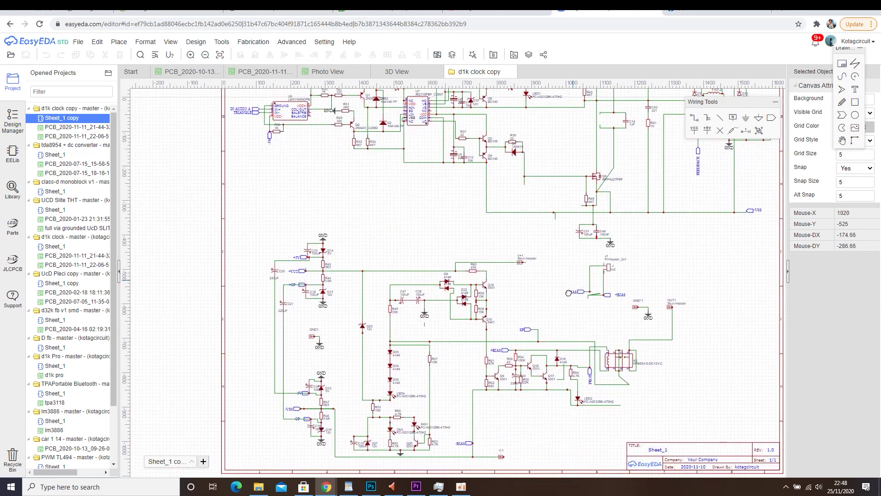
Examine the supply regulation, LED indicator and protection sections in the lower half of the schematic
{"action": "scroll", "coordinate": [487, 407], "scroll_direction": "up", "scroll_amount": 1}
{"action": "right_click_drag", "start_coordinate": [471, 416], "coordinate": [633, 447]}
{"action": "scroll", "coordinate": [508, 353], "scroll_direction": "up", "scroll_amount": 1}
{"action": "scroll", "coordinate": [366, 228], "scroll_direction": "up", "scroll_amount": 2}
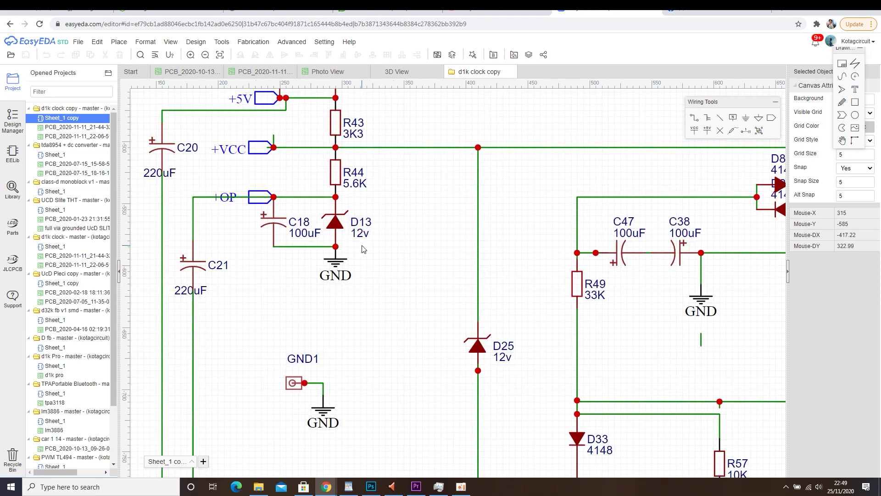
{"action": "scroll", "coordinate": [362, 247], "scroll_direction": "down", "scroll_amount": 1}
{"action": "right_click_drag", "start_coordinate": [385, 304], "coordinate": [407, 251]}
{"action": "right_click_drag", "start_coordinate": [406, 324], "coordinate": [397, 222]}
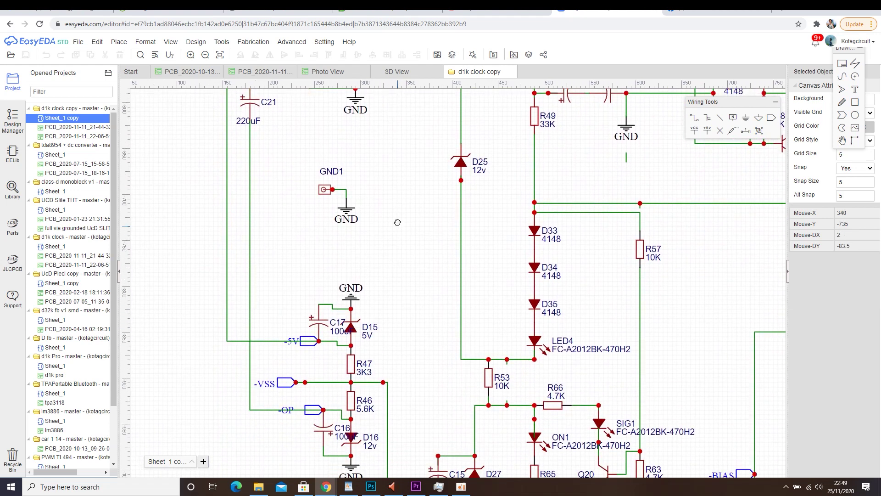
{"action": "scroll", "coordinate": [398, 222], "scroll_direction": "down", "scroll_amount": 5}
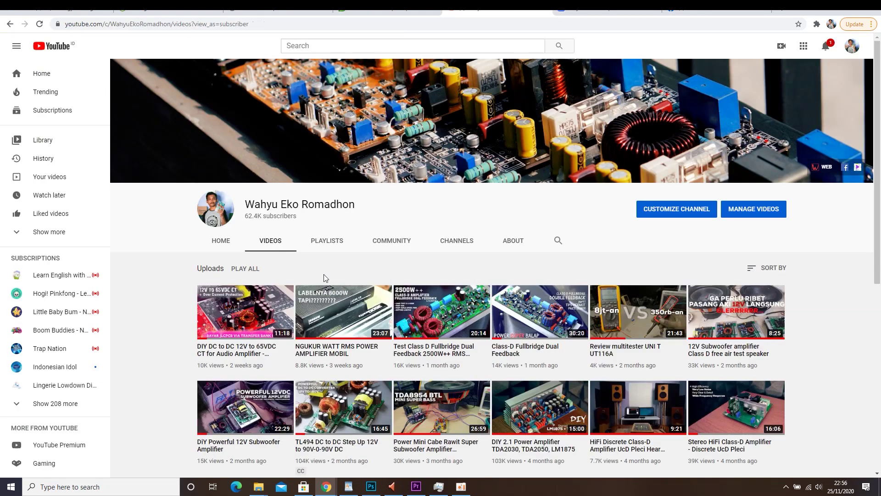
On the YouTube channel, open the video "Tutorial EasyEDA - membuat skema dan desain PCB Bag.1 (Indonesian)" and highlight its title
{"action": "scroll", "coordinate": [323, 275], "scroll_direction": "down", "scroll_amount": 6}
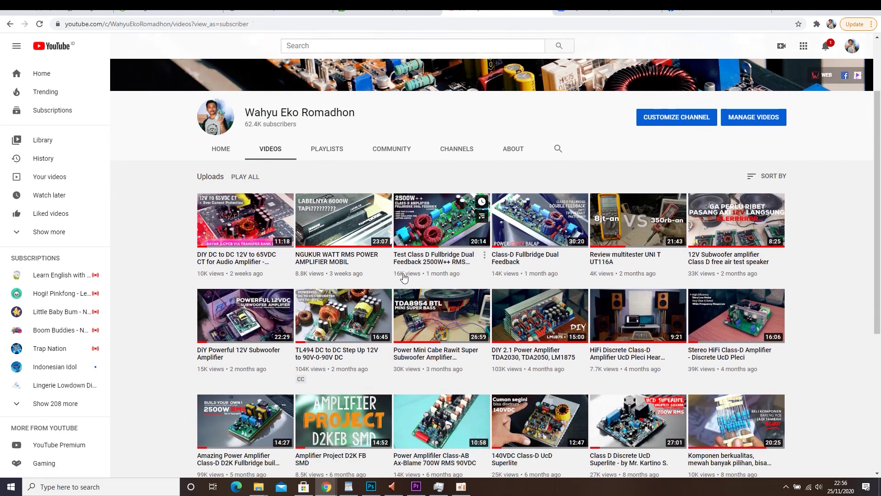
{"action": "scroll", "coordinate": [464, 276], "scroll_direction": "down", "scroll_amount": 2}
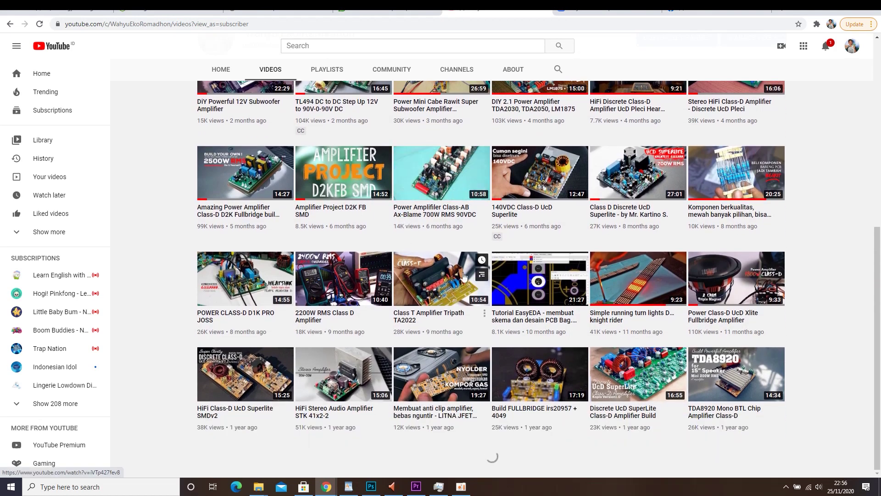
{"action": "left_click", "coordinate": [543, 311]}
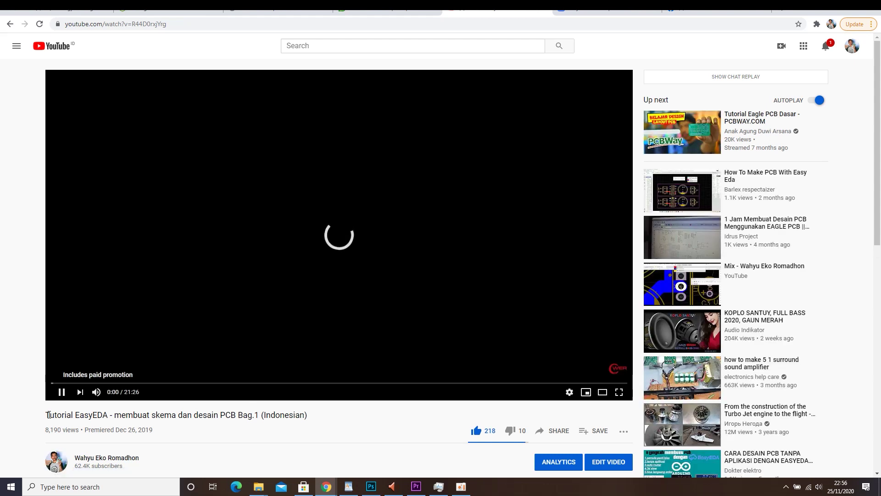
{"action": "left_click_drag", "start_coordinate": [44, 415], "coordinate": [127, 417]}
{"action": "left_click", "coordinate": [120, 416]}
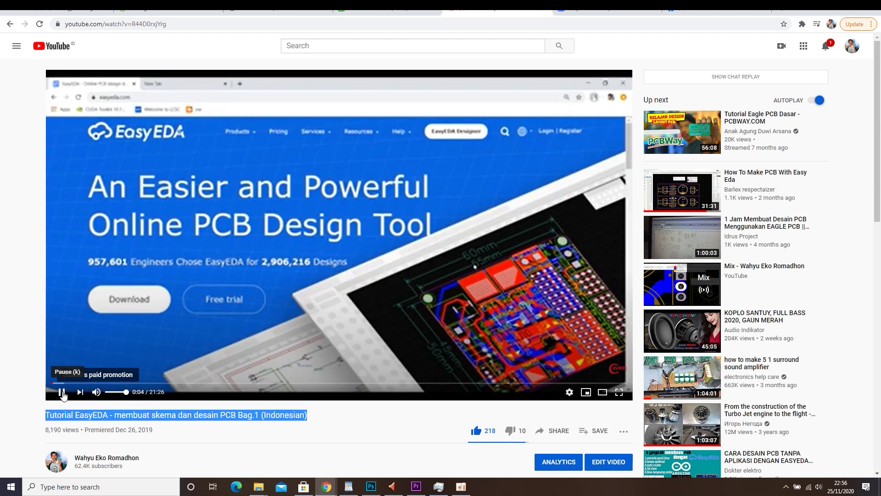
{"action": "scroll", "coordinate": [197, 347], "scroll_direction": "down", "scroll_amount": 1}
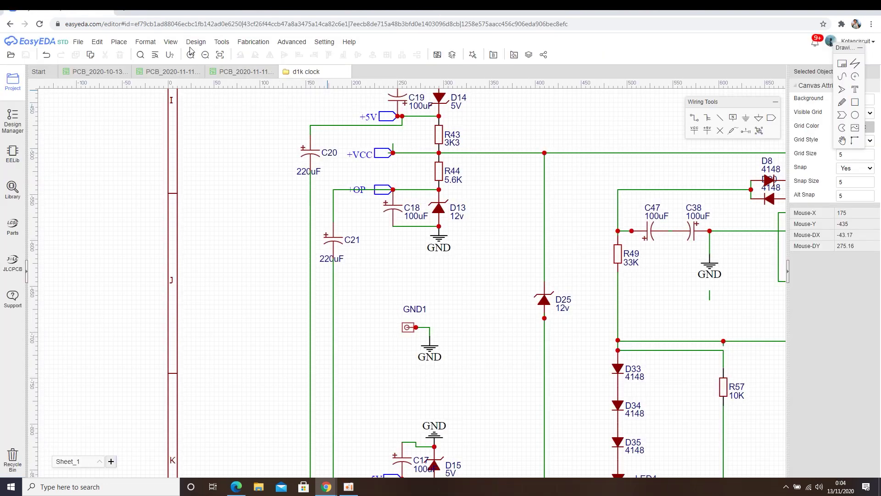
In EasyEDA, transfer the d1k clock schematic to the PCB without checking the unfinished nets, and accept the default design rules
{"action": "left_click", "coordinate": [205, 65]}
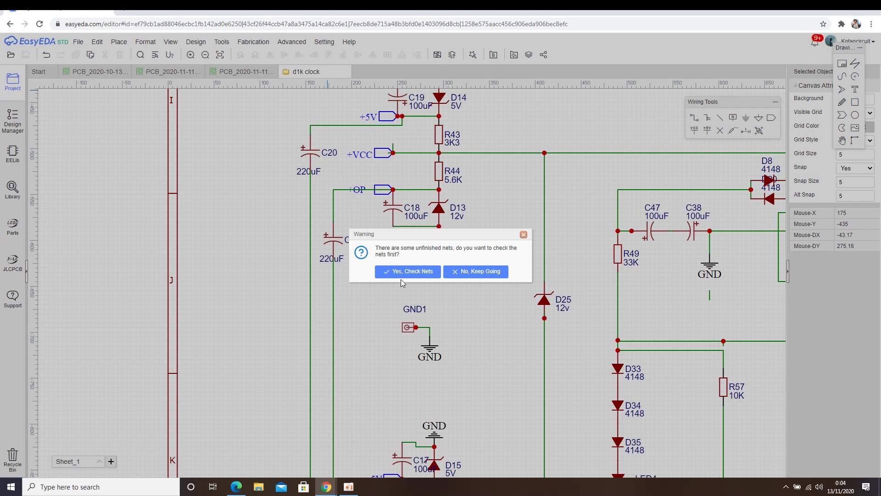
{"action": "left_click", "coordinate": [467, 272]}
{"action": "left_click", "coordinate": [372, 218]}
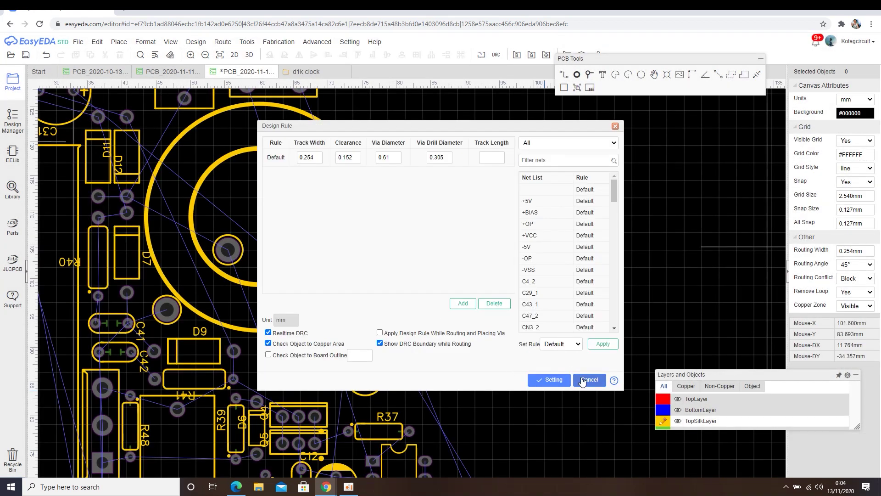
{"action": "left_click", "coordinate": [554, 381]}
Move the two loose 220uF capacitors C20 and C21 together to just below the board layout
{"action": "scroll", "coordinate": [452, 380], "scroll_direction": "down", "scroll_amount": 6}
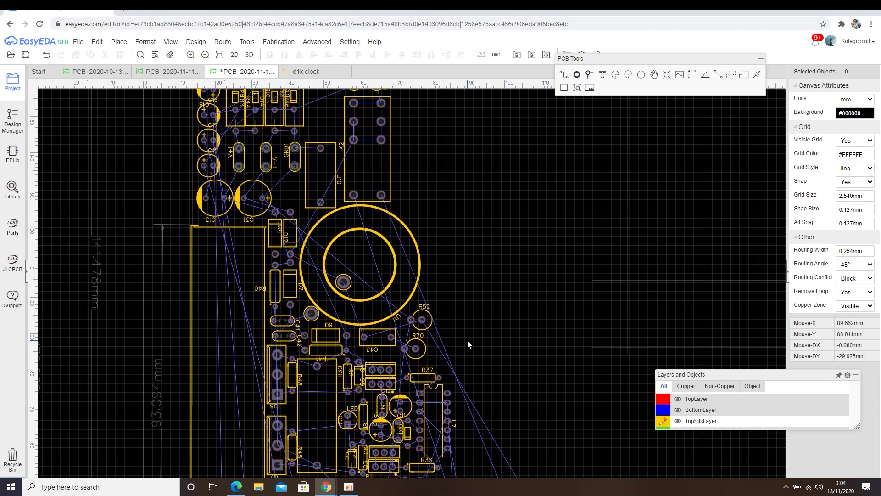
{"action": "scroll", "coordinate": [484, 322], "scroll_direction": "down", "scroll_amount": 5}
{"action": "scroll", "coordinate": [484, 373], "scroll_direction": "up", "scroll_amount": 4}
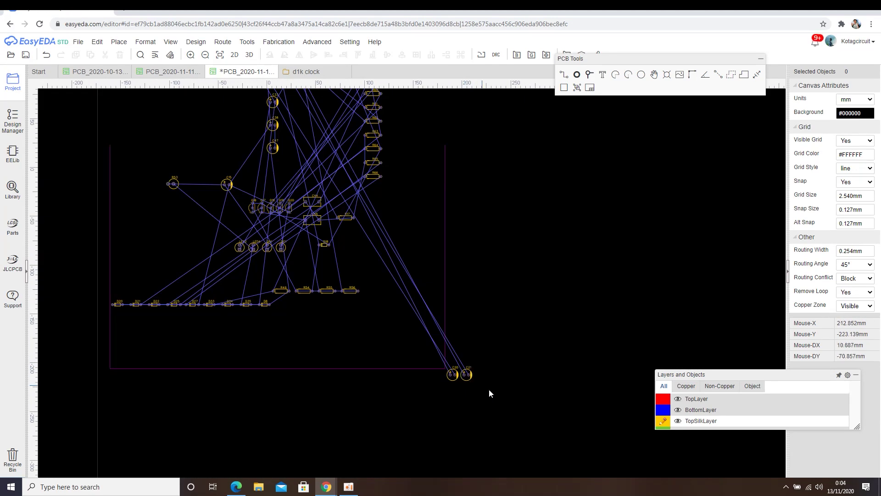
{"action": "left_click_drag", "start_coordinate": [489, 390], "coordinate": [440, 371]}
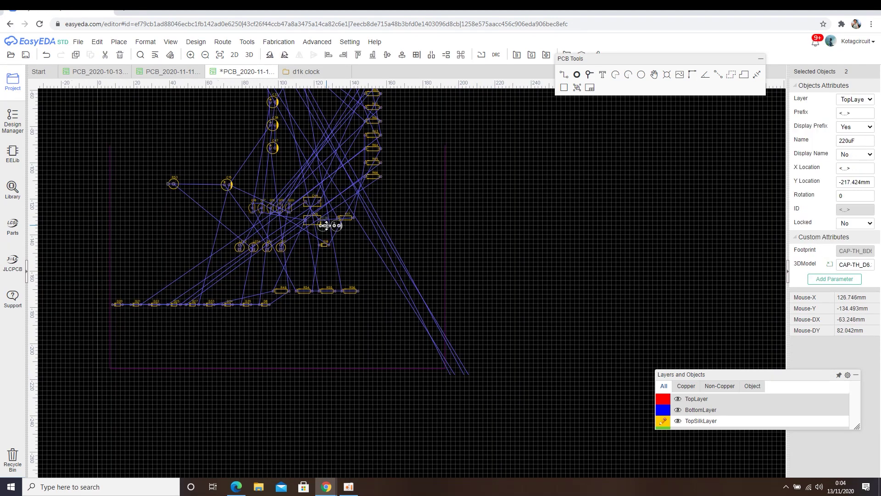
{"action": "left_click_drag", "start_coordinate": [326, 225], "coordinate": [341, 291]}
{"action": "left_click_drag", "start_coordinate": [274, 235], "coordinate": [273, 234]}
{"action": "left_click", "coordinate": [254, 210]}
{"action": "scroll", "coordinate": [255, 208], "scroll_direction": "up", "scroll_amount": 5}
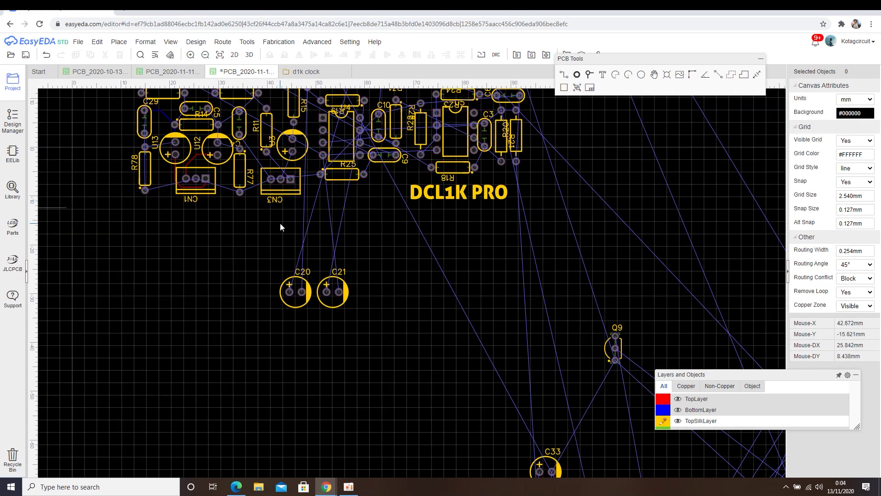
Move capacitor C20 onto the board, between trimmer R4 and resistor R16
{"action": "right_click_drag", "start_coordinate": [280, 224], "coordinate": [392, 372]}
{"action": "left_click_drag", "start_coordinate": [408, 439], "coordinate": [415, 361]}
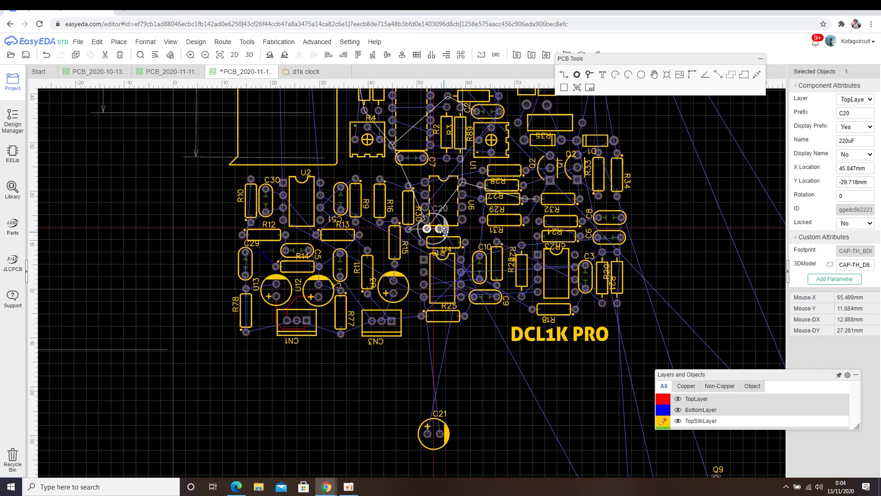
{"action": "left_click_drag", "start_coordinate": [455, 231], "coordinate": [455, 231]}
{"action": "scroll", "coordinate": [455, 231], "scroll_direction": "up", "scroll_amount": 3}
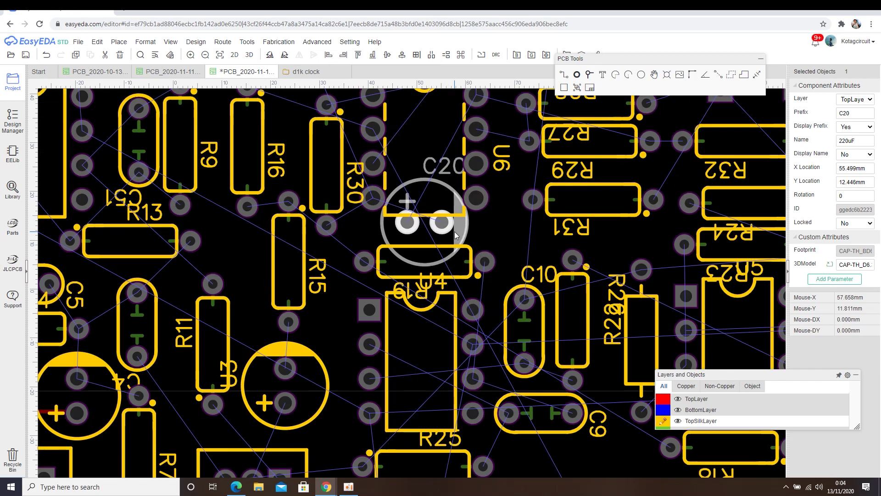
{"action": "scroll", "coordinate": [458, 281], "scroll_direction": "down", "scroll_amount": 2}
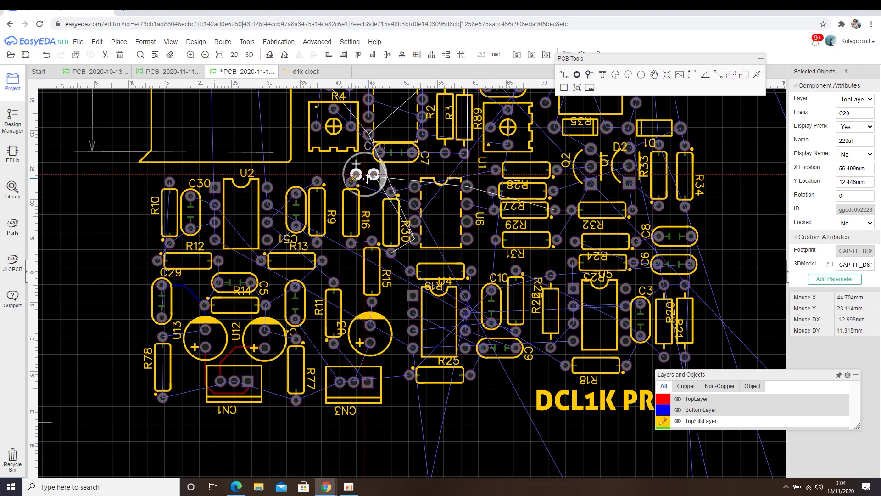
{"action": "left_click_drag", "start_coordinate": [367, 178], "coordinate": [367, 178]}
Shift R5, R6 and trimmer R4 slightly to make room, and set C20 directly below R4
{"action": "right_click_drag", "start_coordinate": [385, 179], "coordinate": [457, 315]}
{"action": "left_click_drag", "start_coordinate": [398, 204], "coordinate": [393, 198]}
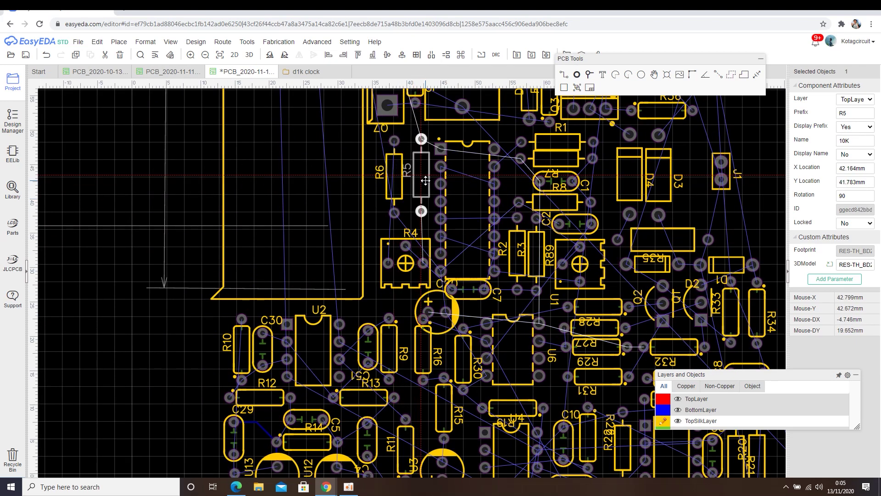
{"action": "left_click_drag", "start_coordinate": [400, 188], "coordinate": [405, 180]}
{"action": "left_click_drag", "start_coordinate": [424, 250], "coordinate": [416, 244]}
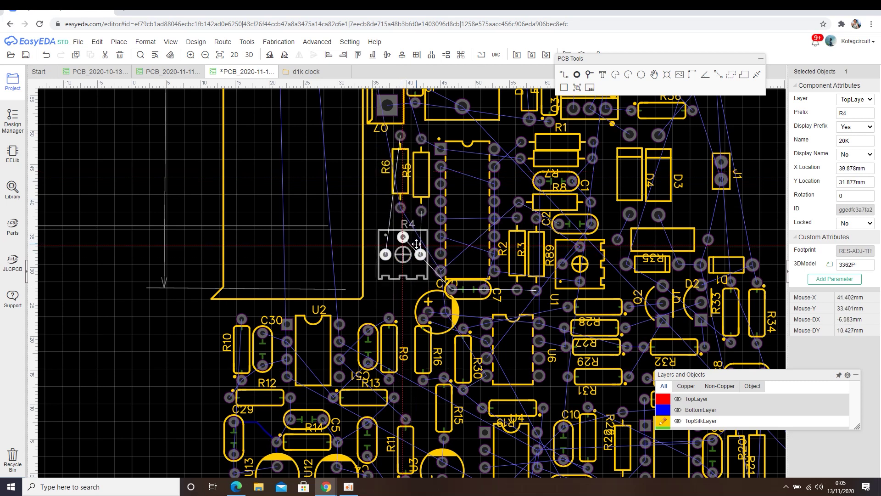
{"action": "left_click_drag", "start_coordinate": [430, 313], "coordinate": [409, 295]}
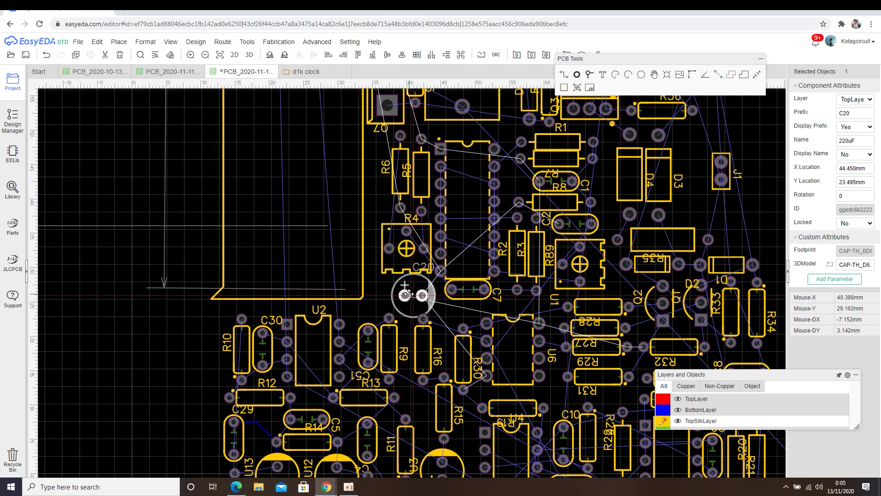
Shift R16 slightly towards R30 and adjust the position and orientation of the parts around C20
{"action": "left_click_drag", "start_coordinate": [418, 353], "coordinate": [421, 361]}
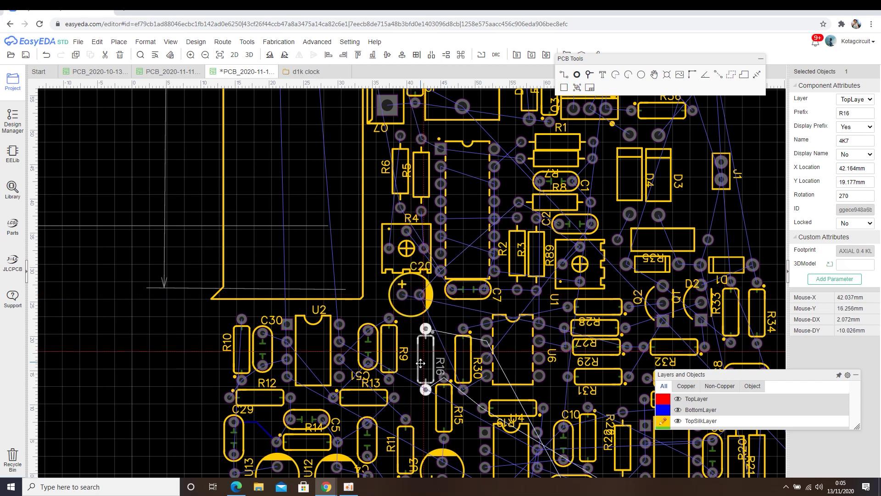
{"action": "left_click_drag", "start_coordinate": [411, 308], "coordinate": [402, 344]}
{"action": "key", "text": "space"}
{"action": "scroll", "coordinate": [432, 324], "scroll_direction": "up", "scroll_amount": 2}
{"action": "left_click_drag", "start_coordinate": [348, 296], "coordinate": [360, 298]}
{"action": "scroll", "coordinate": [360, 365], "scroll_direction": "down", "scroll_amount": 5}
{"action": "scroll", "coordinate": [359, 364], "scroll_direction": "up", "scroll_amount": 2}
Bring the remaining loose 220uF capacitor C21 onto the board and nudge neighbouring parts to make room
{"action": "left_click_drag", "start_coordinate": [287, 342], "coordinate": [451, 262]}
{"action": "scroll", "coordinate": [468, 367], "scroll_direction": "up", "scroll_amount": 3}
{"action": "left_click_drag", "start_coordinate": [253, 296], "coordinate": [253, 305]}
{"action": "left_click_drag", "start_coordinate": [416, 228], "coordinate": [409, 236]}
{"action": "left_click_drag", "start_coordinate": [450, 237], "coordinate": [445, 243]}
{"action": "left_click", "coordinate": [491, 144]}
{"action": "scroll", "coordinate": [487, 188], "scroll_direction": "down", "scroll_amount": 4}
{"action": "scroll", "coordinate": [487, 187], "scroll_direction": "down", "scroll_amount": 6}
Fine-tune the spacing of individual components on the board with small position adjustments
{"action": "scroll", "coordinate": [456, 217], "scroll_direction": "up", "scroll_amount": 3}
{"action": "left_click", "coordinate": [456, 217]}
{"action": "scroll", "coordinate": [309, 267], "scroll_direction": "up", "scroll_amount": 6}
{"action": "left_click_drag", "start_coordinate": [317, 250], "coordinate": [324, 261]}
{"action": "left_click_drag", "start_coordinate": [398, 275], "coordinate": [396, 260]}
{"action": "scroll", "coordinate": [371, 331], "scroll_direction": "down", "scroll_amount": 8}
{"action": "scroll", "coordinate": [328, 135], "scroll_direction": "up", "scroll_amount": 8}
{"action": "left_click_drag", "start_coordinate": [379, 211], "coordinate": [368, 203]}
{"action": "scroll", "coordinate": [364, 188], "scroll_direction": "up", "scroll_amount": 3}
{"action": "left_click_drag", "start_coordinate": [508, 275], "coordinate": [513, 258]}
{"action": "scroll", "coordinate": [459, 239], "scroll_direction": "down", "scroll_amount": 4}
{"action": "left_click_drag", "start_coordinate": [271, 206], "coordinate": [260, 225]}
{"action": "scroll", "coordinate": [271, 211], "scroll_direction": "down", "scroll_amount": 4}
{"action": "left_click_drag", "start_coordinate": [264, 175], "coordinate": [264, 163]}
{"action": "scroll", "coordinate": [264, 202], "scroll_direction": "down", "scroll_amount": 6}
{"action": "scroll", "coordinate": [257, 345], "scroll_direction": "up", "scroll_amount": 4}
Select the loose relay-circuit parts, including C33, Q16, Q17 and R62, and move the group beside the board
{"action": "left_click", "coordinate": [247, 346]}
{"action": "scroll", "coordinate": [218, 321], "scroll_direction": "down", "scroll_amount": 3}
{"action": "scroll", "coordinate": [223, 329], "scroll_direction": "down", "scroll_amount": 3}
{"action": "scroll", "coordinate": [334, 193], "scroll_direction": "up", "scroll_amount": 3}
{"action": "left_click", "coordinate": [353, 187]}
{"action": "left_click", "coordinate": [395, 227]}
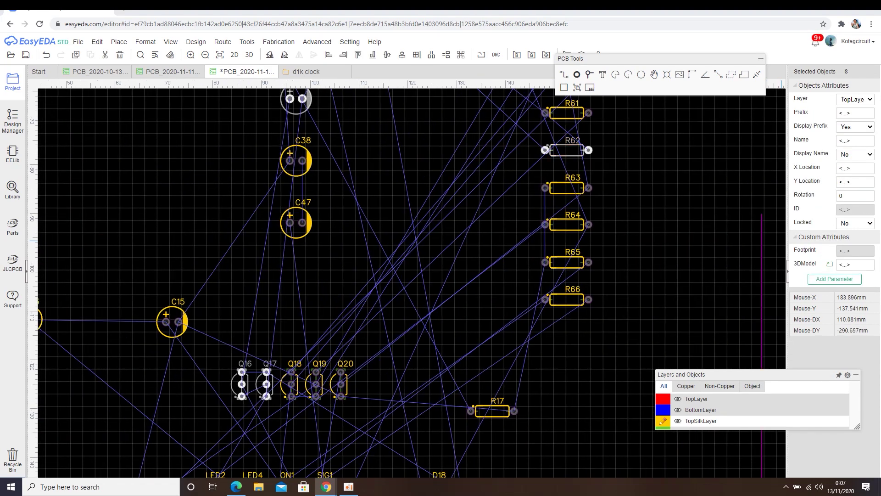
{"action": "scroll", "coordinate": [505, 277], "scroll_direction": "down", "scroll_amount": 6}
{"action": "left_click_drag", "start_coordinate": [439, 306], "coordinate": [469, 138]}
Place transistors Q16 and Q17 side by side next to relay K2, with capacitor C33 above them
{"action": "scroll", "coordinate": [515, 306], "scroll_direction": "up", "scroll_amount": 5}
{"action": "left_click_drag", "start_coordinate": [519, 310], "coordinate": [427, 268]}
{"action": "left_click_drag", "start_coordinate": [540, 309], "coordinate": [444, 271]}
{"action": "left_click_drag", "start_coordinate": [546, 161], "coordinate": [359, 283]}
{"action": "right_click_drag", "start_coordinate": [494, 327], "coordinate": [465, 269]}
Move resistors R64 and R62 above C33 beside relay K2 and rotate both upright
{"action": "left_click_drag", "start_coordinate": [712, 197], "coordinate": [315, 186]}
{"action": "key", "text": "space"}
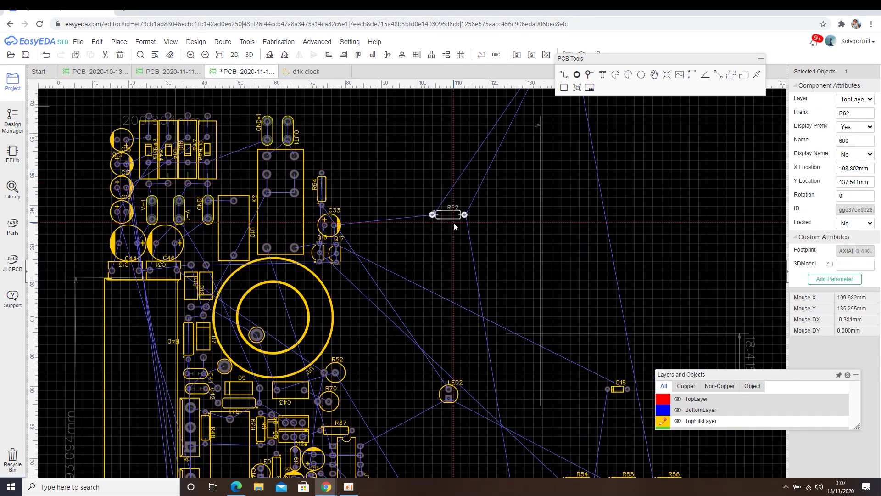
{"action": "left_click_drag", "start_coordinate": [454, 222], "coordinate": [333, 188]}
{"action": "key", "text": "space"}
Place LED2 next to Q16 and fit diode D18 inside the outline of relay K2
{"action": "right_click_drag", "start_coordinate": [542, 138], "coordinate": [568, 249]}
{"action": "left_click_drag", "start_coordinate": [591, 123], "coordinate": [384, 313]}
{"action": "right_click_drag", "start_coordinate": [413, 321], "coordinate": [465, 239]}
{"action": "scroll", "coordinate": [399, 276], "scroll_direction": "up", "scroll_amount": 5}
{"action": "left_click_drag", "start_coordinate": [479, 326], "coordinate": [523, 321]}
{"action": "right_click_drag", "start_coordinate": [570, 184], "coordinate": [551, 325]}
{"action": "right_click_drag", "start_coordinate": [602, 269], "coordinate": [706, 353]}
{"action": "left_click_drag", "start_coordinate": [707, 352], "coordinate": [583, 210]}
{"action": "key", "text": "space"}
{"action": "left_click", "coordinate": [571, 185]}
{"action": "scroll", "coordinate": [571, 185], "scroll_direction": "down", "scroll_amount": 5}
{"action": "scroll", "coordinate": [600, 277], "scroll_direction": "up", "scroll_amount": 4}
{"action": "right_click_drag", "start_coordinate": [598, 276], "coordinate": [370, 194]}
{"action": "left_click_drag", "start_coordinate": [495, 340], "coordinate": [191, 234]}
Bring R54, R55 and R56 next to the C33 group, setting R55 upright above LED2 and R56 above it
{"action": "scroll", "coordinate": [239, 157], "scroll_direction": "down", "scroll_amount": 4}
{"action": "left_click_drag", "start_coordinate": [443, 392], "coordinate": [312, 169]}
{"action": "scroll", "coordinate": [326, 218], "scroll_direction": "down", "scroll_amount": 4}
{"action": "left_click_drag", "start_coordinate": [473, 378], "coordinate": [338, 171]}
{"action": "left_click_drag", "start_coordinate": [508, 377], "coordinate": [332, 213]}
{"action": "scroll", "coordinate": [325, 176], "scroll_direction": "up", "scroll_amount": 9}
{"action": "left_click_drag", "start_coordinate": [358, 398], "coordinate": [287, 290]}
{"action": "left_click_drag", "start_coordinate": [314, 320], "coordinate": [294, 131]}
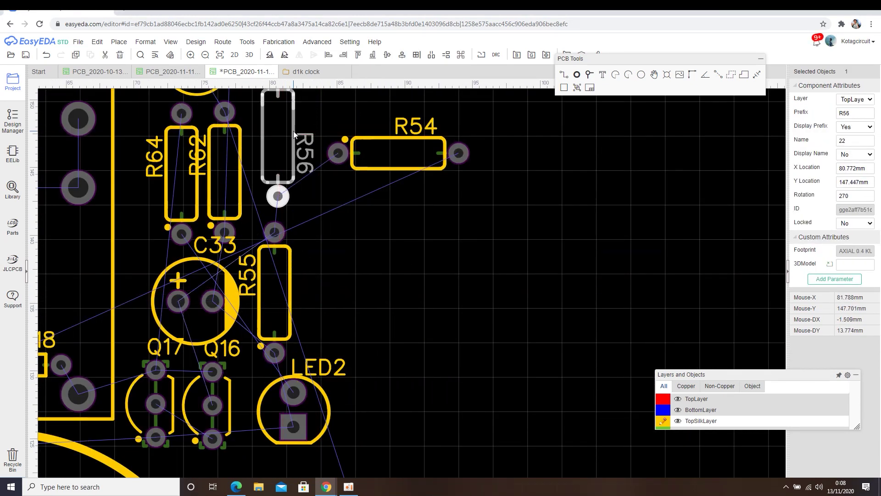
Align R56 above R55, rotate R54 and move it into the relay group, and tidy the surrounding parts
{"action": "right_click_drag", "start_coordinate": [294, 131], "coordinate": [302, 175]}
{"action": "left_click_drag", "start_coordinate": [279, 201], "coordinate": [270, 236]}
{"action": "left_click_drag", "start_coordinate": [381, 206], "coordinate": [124, 232]}
{"action": "key", "text": "space"}
{"action": "right_click_drag", "start_coordinate": [124, 232], "coordinate": [305, 183]}
{"action": "left_click_drag", "start_coordinate": [322, 184], "coordinate": [491, 301]}
{"action": "scroll", "coordinate": [563, 264], "scroll_direction": "up", "scroll_amount": 1}
{"action": "left_click_drag", "start_coordinate": [516, 375], "coordinate": [502, 407]}
{"action": "left_click_drag", "start_coordinate": [526, 152], "coordinate": [517, 177]}
Move two more loose components into the layout, rotate each one, and adjust the gap between them
{"action": "scroll", "coordinate": [517, 176], "scroll_direction": "down", "scroll_amount": 6}
{"action": "right_click_drag", "start_coordinate": [521, 96], "coordinate": [518, 220]}
{"action": "scroll", "coordinate": [426, 185], "scroll_direction": "up", "scroll_amount": 2}
{"action": "left_click_drag", "start_coordinate": [376, 167], "coordinate": [320, 241]}
{"action": "key", "text": "space"}
{"action": "left_click_drag", "start_coordinate": [414, 170], "coordinate": [320, 209]}
{"action": "key", "text": "space"}
{"action": "left_click_drag", "start_coordinate": [322, 245], "coordinate": [322, 253]}
{"action": "left_click_drag", "start_coordinate": [327, 213], "coordinate": [327, 208]}
{"action": "left_click", "coordinate": [363, 178]}
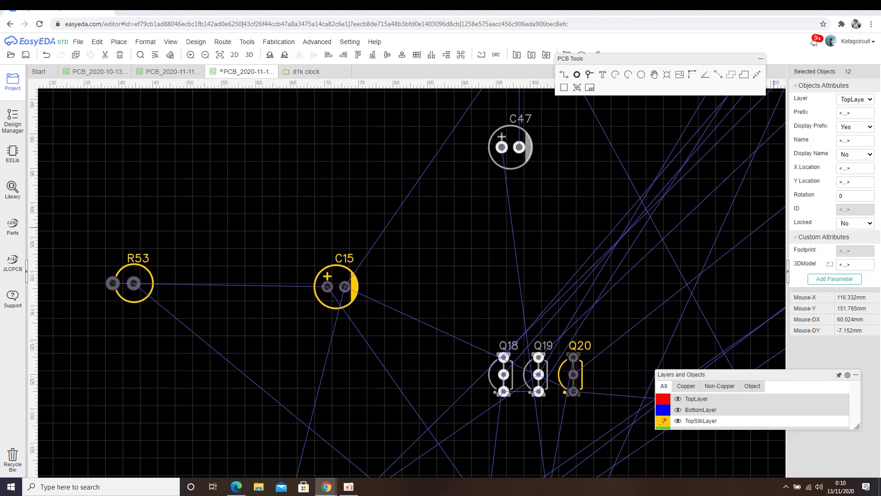
Gather the scattered loose components, including diode D8, closer to the resistor group R58 to R61 beside the board
{"action": "scroll", "coordinate": [558, 316], "scroll_direction": "down", "scroll_amount": 5}
{"action": "left_click_drag", "start_coordinate": [707, 160], "coordinate": [430, 216]}
{"action": "left_click_drag", "start_coordinate": [450, 395], "coordinate": [417, 310]}
{"action": "left_click_drag", "start_coordinate": [606, 242], "coordinate": [466, 293]}
{"action": "left_click_drag", "start_coordinate": [600, 396], "coordinate": [452, 318]}
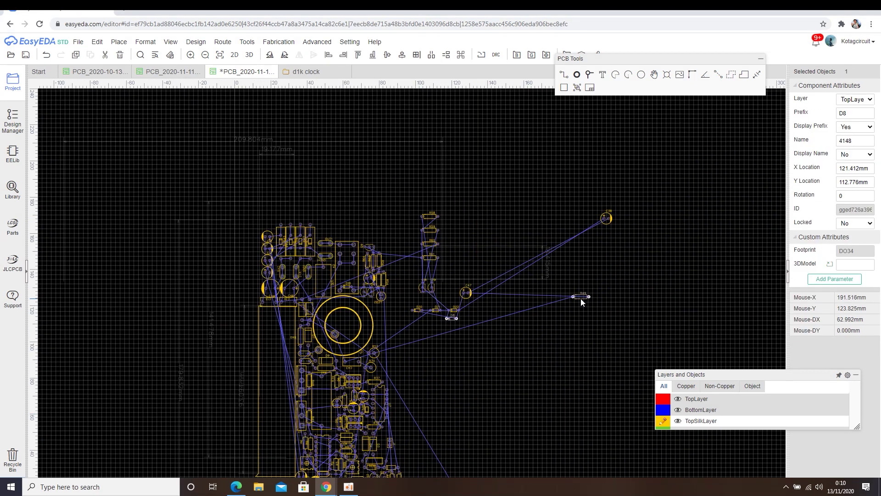
{"action": "left_click_drag", "start_coordinate": [580, 297], "coordinate": [475, 308]}
{"action": "left_click_drag", "start_coordinate": [606, 219], "coordinate": [458, 280]}
Move the gathered loose diodes and capacitors toward the free area above relay K2
{"action": "scroll", "coordinate": [372, 260], "scroll_direction": "up", "scroll_amount": 5}
{"action": "left_click_drag", "start_coordinate": [499, 372], "coordinate": [320, 174]}
{"action": "left_click_drag", "start_coordinate": [548, 371], "coordinate": [358, 175]}
{"action": "left_click_drag", "start_coordinate": [593, 392], "coordinate": [394, 158]}
{"action": "left_click_drag", "start_coordinate": [598, 371], "coordinate": [365, 144]}
{"action": "left_click_drag", "start_coordinate": [609, 291], "coordinate": [288, 156]}
{"action": "scroll", "coordinate": [370, 199], "scroll_direction": "up", "scroll_amount": 2}
{"action": "left_click_drag", "start_coordinate": [630, 324], "coordinate": [350, 242]}
{"action": "left_click_drag", "start_coordinate": [342, 265], "coordinate": [425, 274]}
Set C38 and C47 side by side above R49 and stack the four small diodes in a column beside them
{"action": "left_click_drag", "start_coordinate": [656, 365], "coordinate": [218, 145]}
{"action": "scroll", "coordinate": [170, 165], "scroll_direction": "up", "scroll_amount": 3}
{"action": "left_click_drag", "start_coordinate": [207, 186], "coordinate": [172, 196]}
{"action": "scroll", "coordinate": [322, 183], "scroll_direction": "up", "scroll_amount": 2}
{"action": "left_click_drag", "start_coordinate": [313, 129], "coordinate": [282, 211]}
{"action": "left_click_drag", "start_coordinate": [372, 266], "coordinate": [285, 177]}
{"action": "left_click_drag", "start_coordinate": [424, 187], "coordinate": [282, 136]}
{"action": "left_click_drag", "start_coordinate": [285, 262], "coordinate": [293, 261]}
{"action": "scroll", "coordinate": [294, 257], "scroll_direction": "down", "scroll_amount": 4}
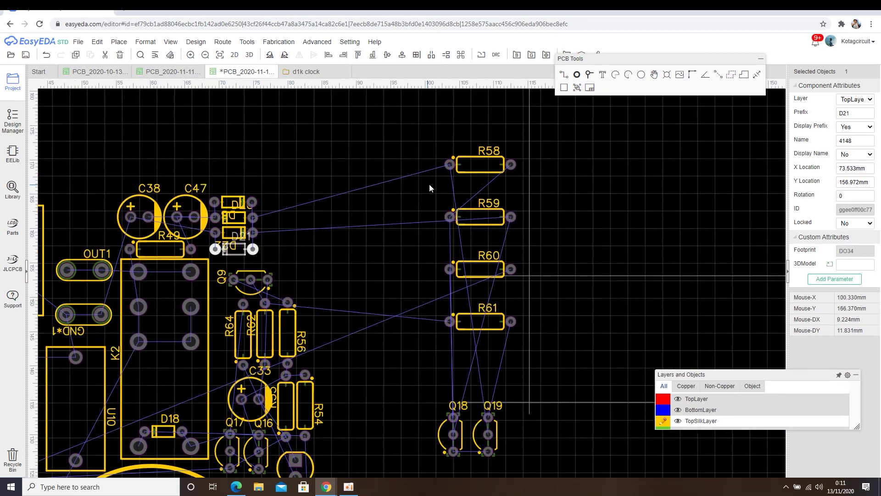
Bring resistors R58, R59 and R60 into the layout around relay K2, rotating each one to fit
{"action": "right_click_drag", "start_coordinate": [429, 184], "coordinate": [561, 206]}
{"action": "left_click_drag", "start_coordinate": [612, 230], "coordinate": [406, 245]}
{"action": "key", "text": "space"}
{"action": "left_click_drag", "start_coordinate": [613, 185], "coordinate": [425, 245]}
{"action": "key", "text": "space"}
{"action": "key", "text": "space"}
{"action": "key", "text": "space"}
{"action": "key", "text": "space"}
{"action": "left_click_drag", "start_coordinate": [612, 289], "coordinate": [266, 265]}
{"action": "key", "text": "space"}
Move transistors Q18 and Q19 and resistor R61 into the relay area, rotating one transistor
{"action": "left_click_drag", "start_coordinate": [627, 461], "coordinate": [478, 312]}
{"action": "key", "text": "space"}
{"action": "left_click_drag", "start_coordinate": [661, 462], "coordinate": [492, 358]}
{"action": "left_click_drag", "start_coordinate": [635, 354], "coordinate": [500, 381]}
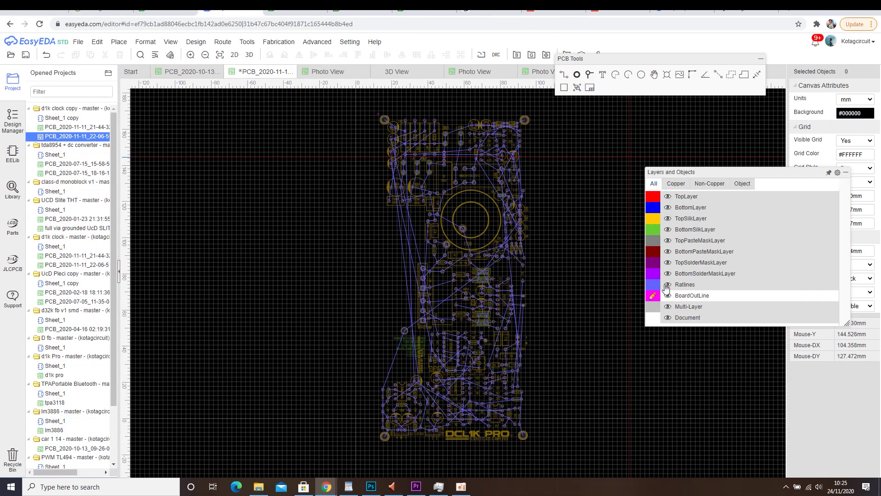
Hide the Ratlines layer and show it again
{"action": "left_click", "coordinate": [667, 286]}
{"action": "left_click", "coordinate": [667, 285]}
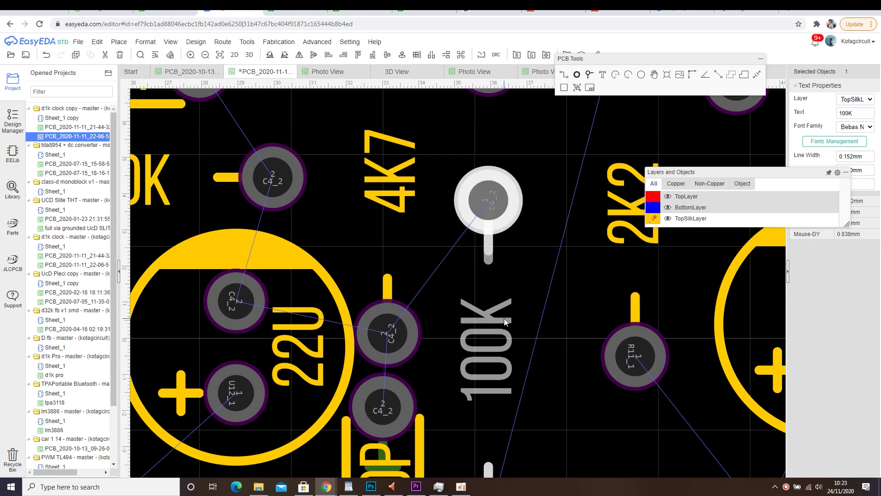
Try Aller Display, AndesitePlain, Astera and NotoSansCJKsc-DemiLight on the 100K label, return it to Bebas Neue Regular and deselect it
{"action": "left_click", "coordinate": [530, 332]}
{"action": "left_click", "coordinate": [500, 323]}
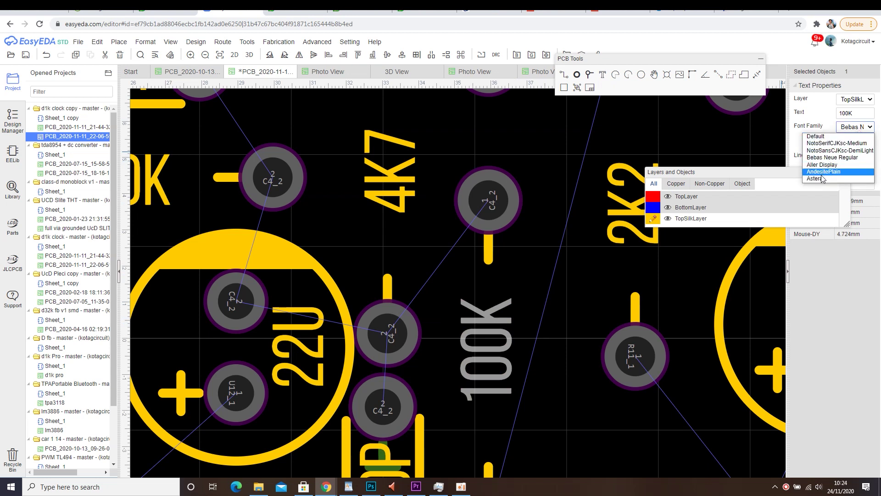
{"action": "left_click", "coordinate": [821, 167]}
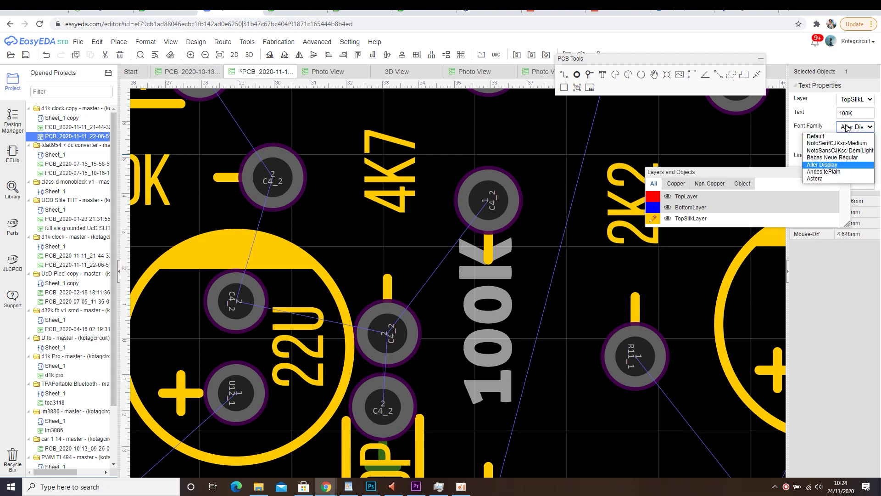
{"action": "left_click", "coordinate": [829, 173]}
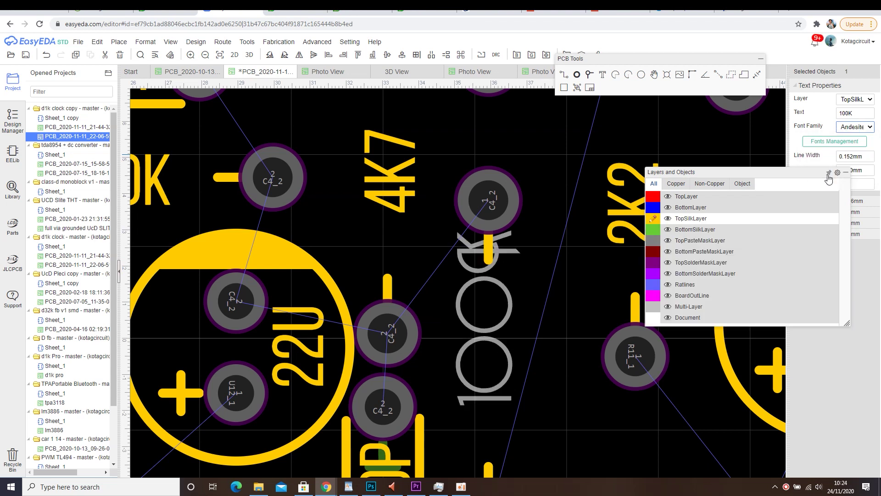
{"action": "left_click", "coordinate": [833, 179]}
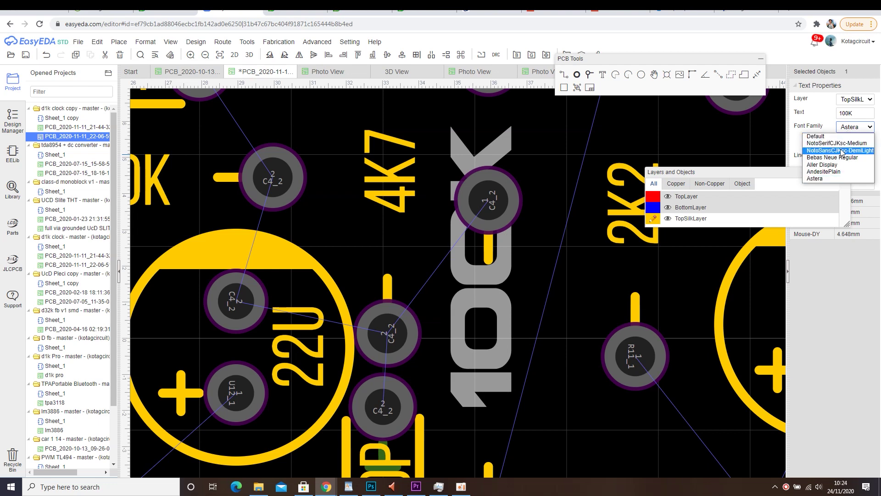
{"action": "left_click", "coordinate": [842, 151]}
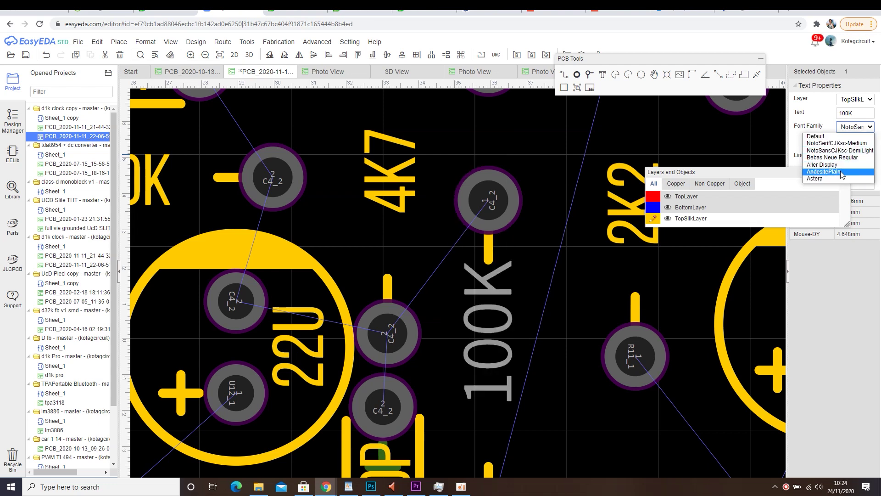
{"action": "left_click", "coordinate": [840, 157]}
{"action": "scroll", "coordinate": [604, 302], "scroll_direction": "down", "scroll_amount": 3}
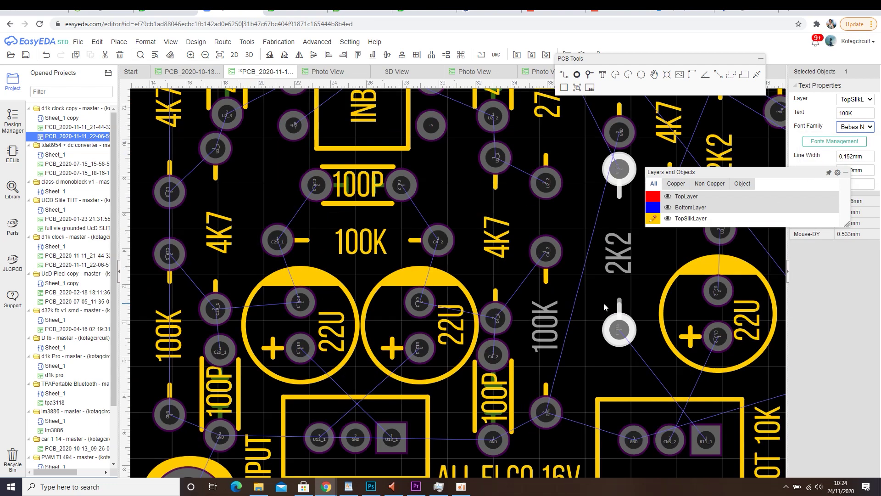
{"action": "right_click", "coordinate": [588, 303]}
{"action": "left_click", "coordinate": [572, 294]}
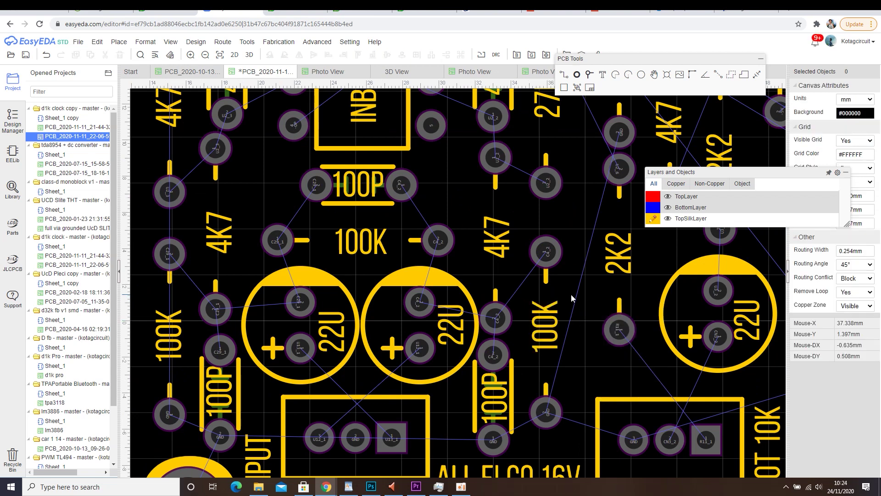
Select the two 22U, two 4K7 and two 100K labels around the input capacitors and set their font to AndesitePlain
{"action": "right_click_drag", "start_coordinate": [571, 294], "coordinate": [639, 296]}
{"action": "left_click", "coordinate": [398, 332]}
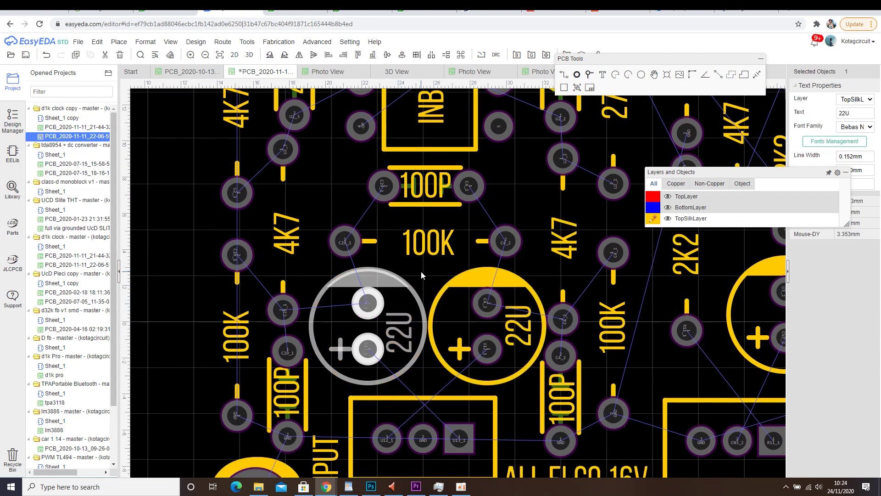
{"action": "left_click", "coordinate": [428, 247], "text": "ctrl"}
{"action": "left_click", "coordinate": [569, 251], "text": "ctrl"}
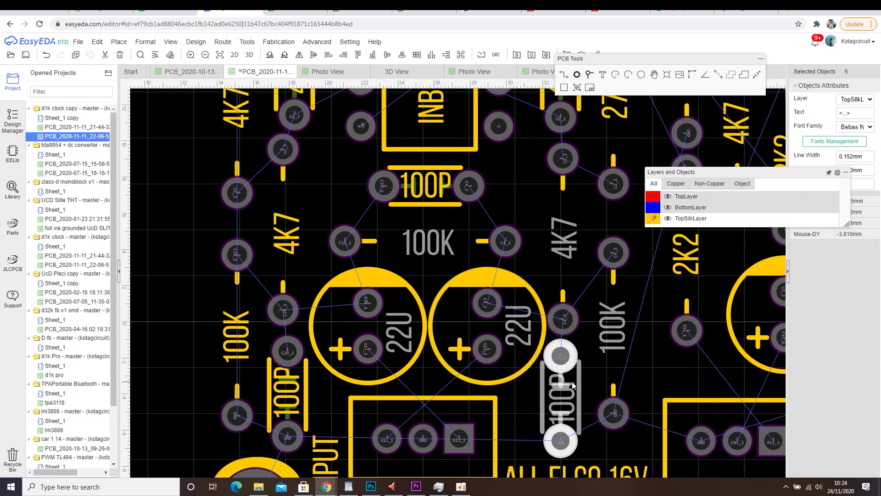
{"action": "left_click", "coordinate": [289, 235], "text": "ctrl"}
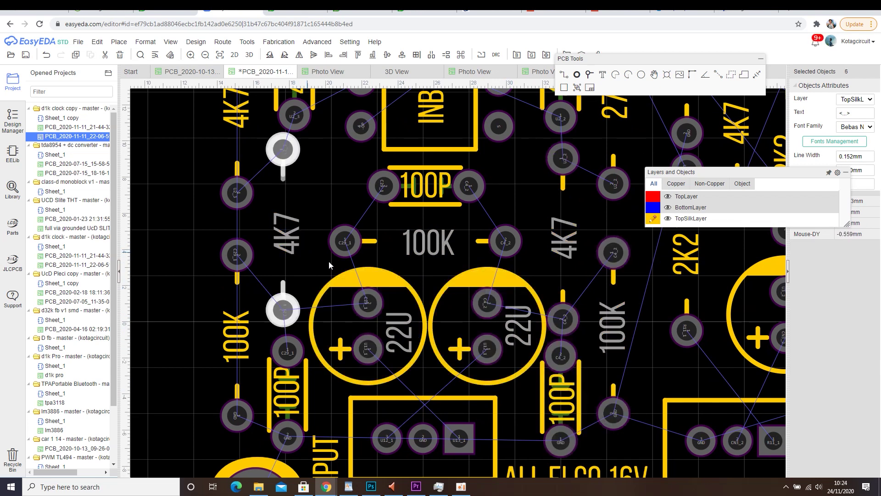
{"action": "left_click", "coordinate": [579, 380], "text": "ctrl"}
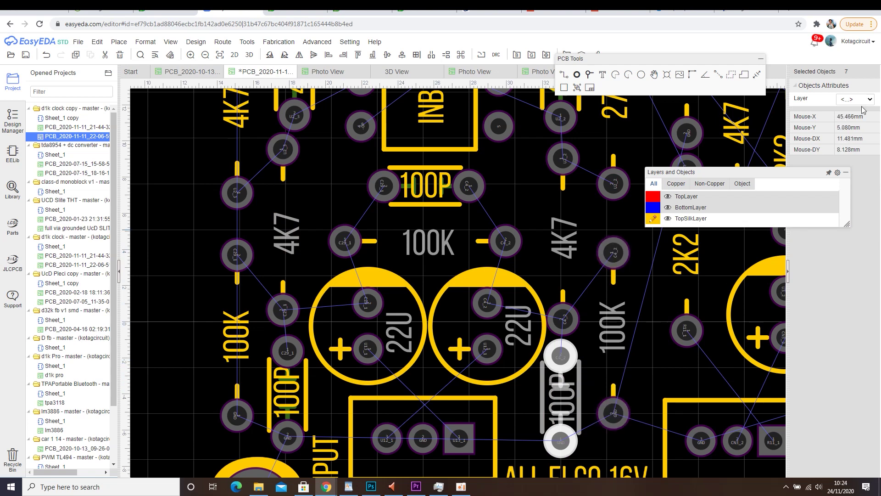
{"action": "left_click", "coordinate": [577, 386], "text": "ctrl"}
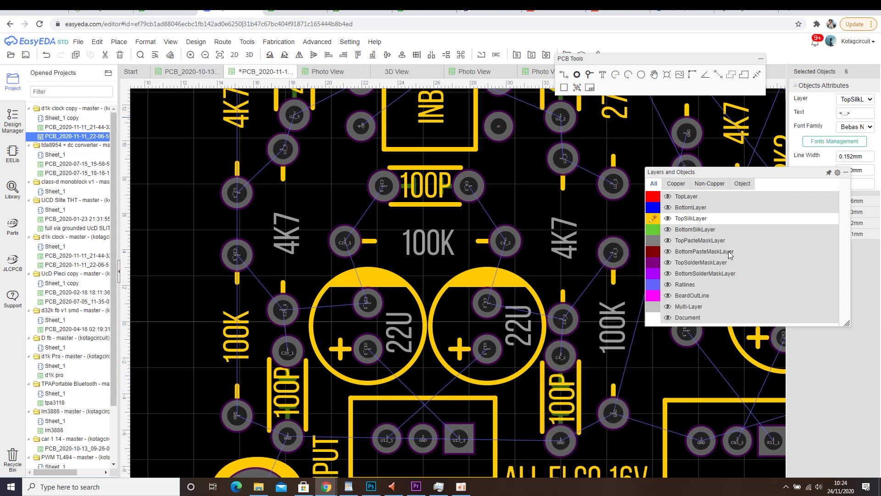
{"action": "left_click", "coordinate": [568, 394], "text": "ctrl"}
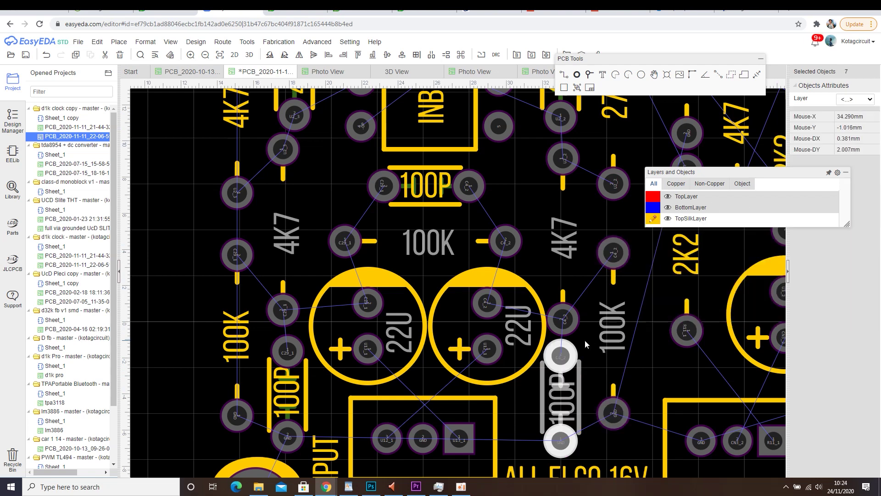
{"action": "left_click", "coordinate": [576, 368], "text": "ctrl"}
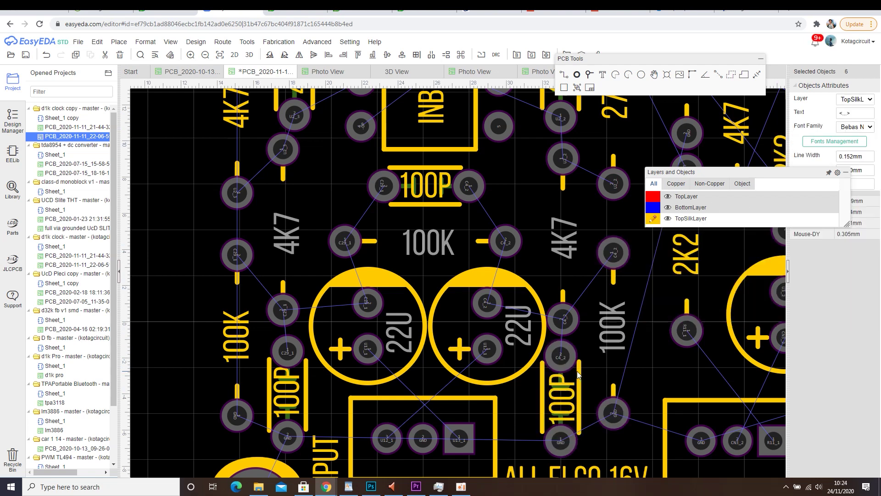
{"action": "left_click", "coordinate": [855, 127]}
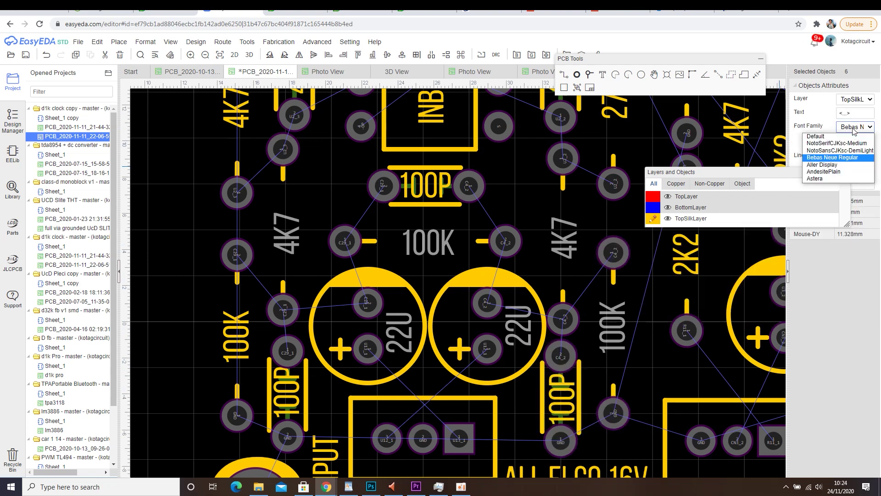
{"action": "left_click", "coordinate": [846, 173]}
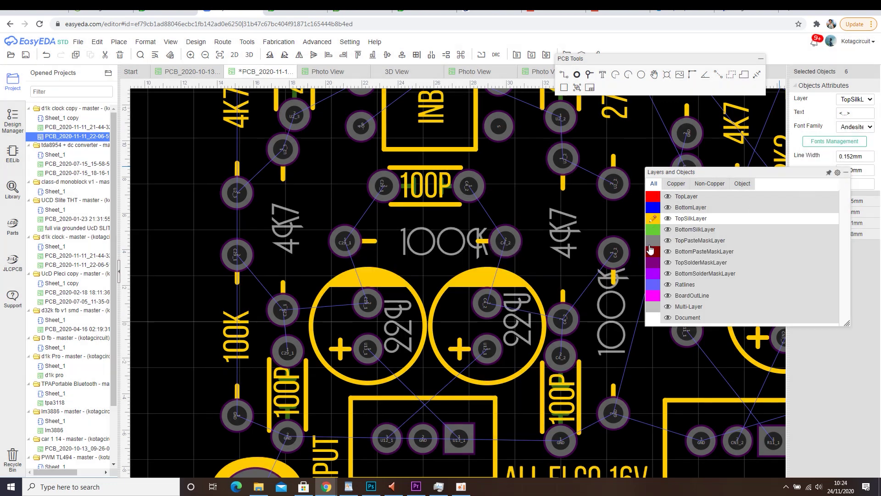
Compare fonts on the six selected labels by switching them to Bebas Neue Regular and back to AndesitePlain
{"action": "left_click", "coordinate": [868, 127]}
{"action": "left_click", "coordinate": [847, 179]}
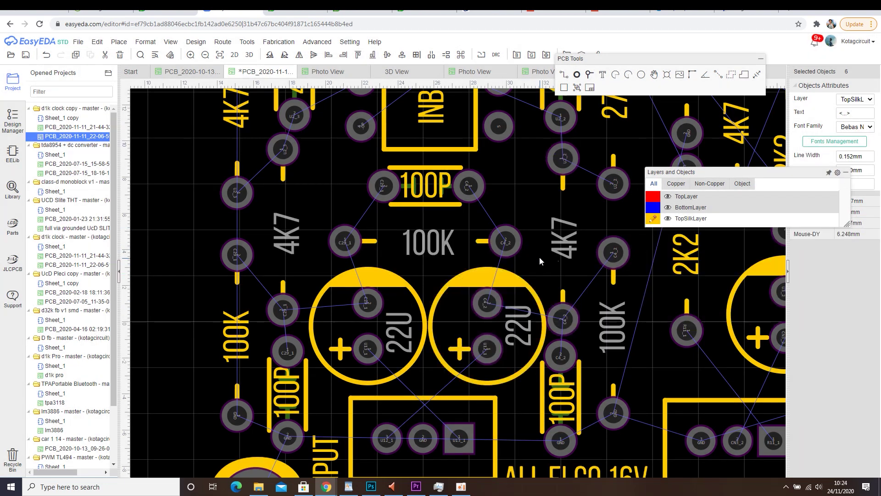
{"action": "left_click", "coordinate": [855, 127]}
{"action": "left_click", "coordinate": [846, 167]}
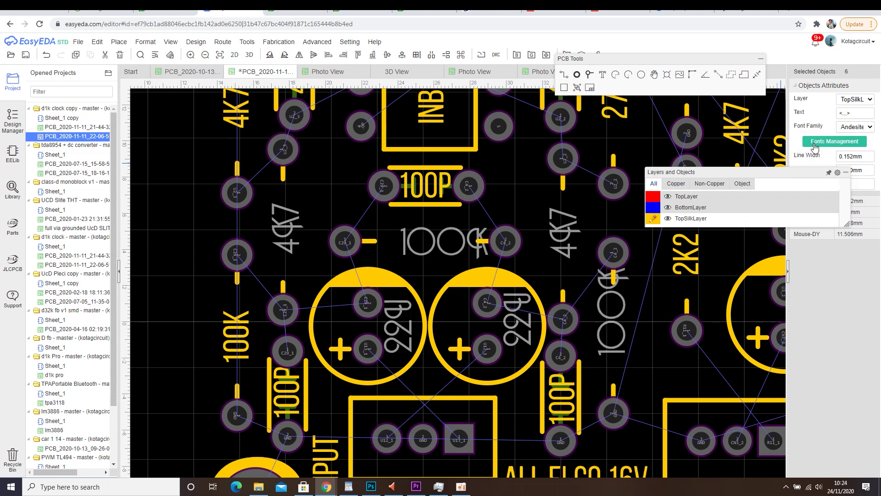
Add the BATTLE3 font file from the ETC (E:) drive to the font list and close font management
{"action": "left_click", "coordinate": [815, 142]}
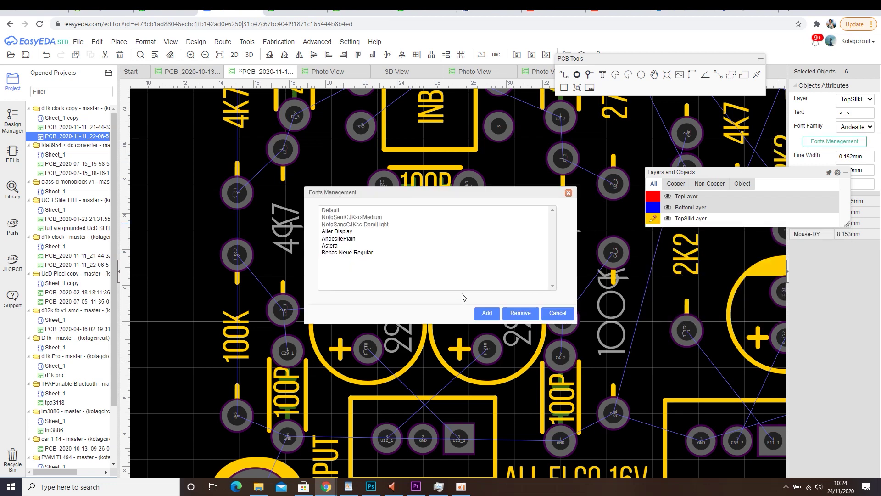
{"action": "left_click", "coordinate": [486, 314]}
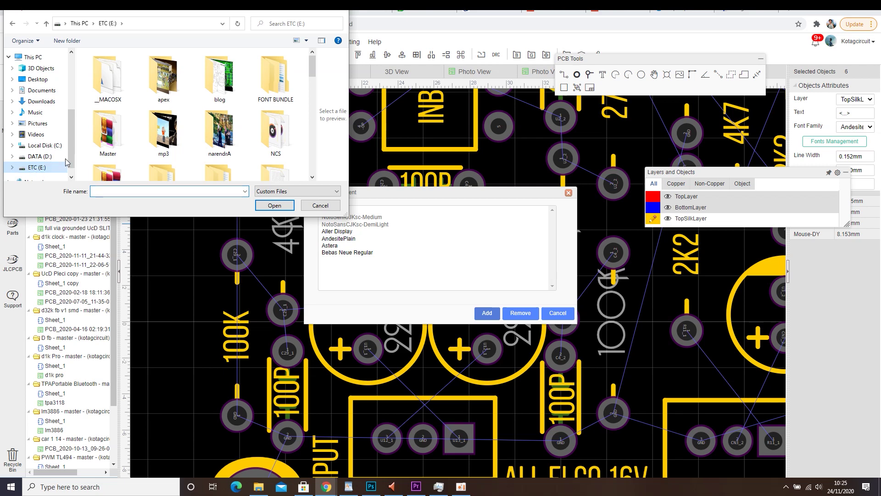
{"action": "scroll", "coordinate": [270, 140], "scroll_direction": "down", "scroll_amount": 10}
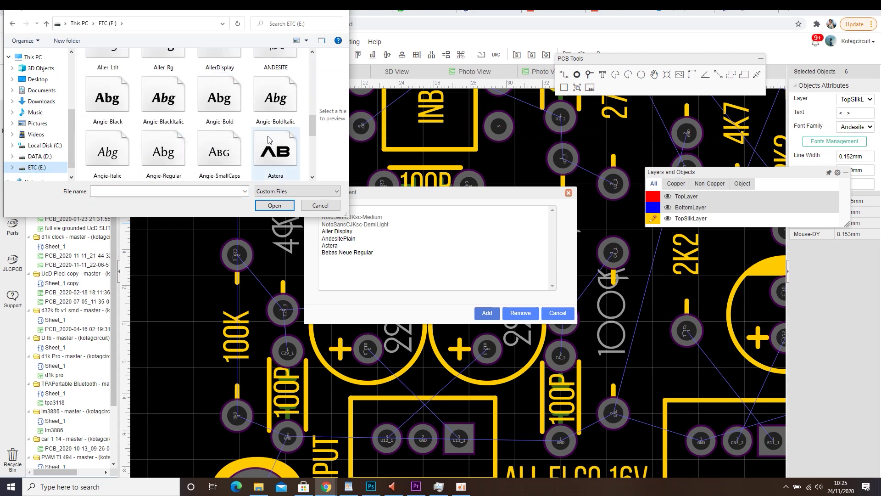
{"action": "scroll", "coordinate": [269, 140], "scroll_direction": "down", "scroll_amount": 1}
{"action": "scroll", "coordinate": [281, 129], "scroll_direction": "down", "scroll_amount": 4}
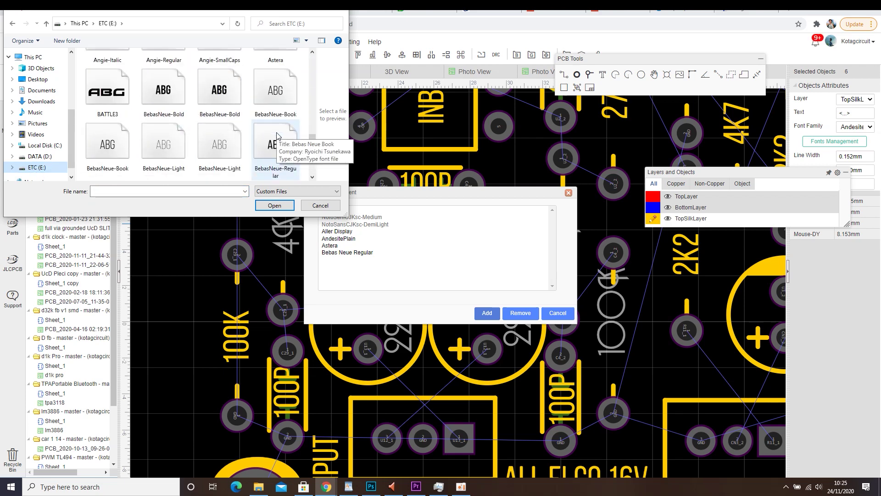
{"action": "left_click", "coordinate": [120, 101]}
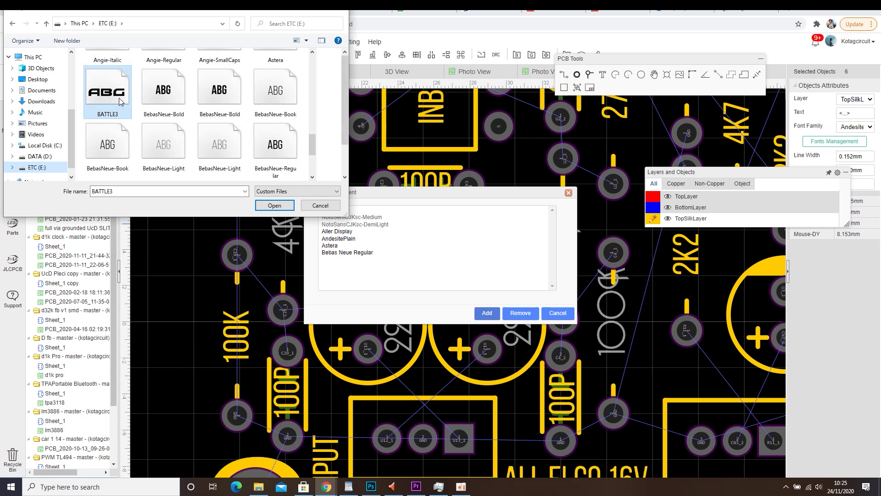
{"action": "double_click", "coordinate": [113, 96]}
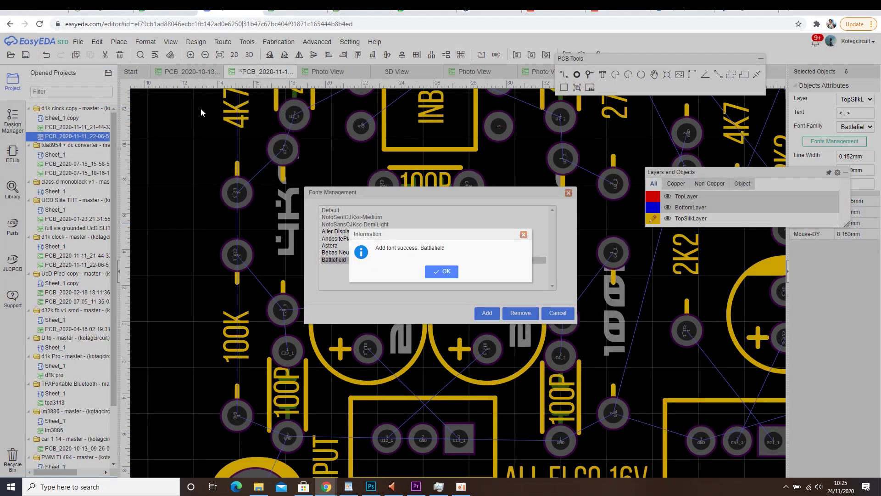
{"action": "left_click", "coordinate": [441, 272]}
{"action": "left_click_drag", "start_coordinate": [334, 192], "coordinate": [570, 153]}
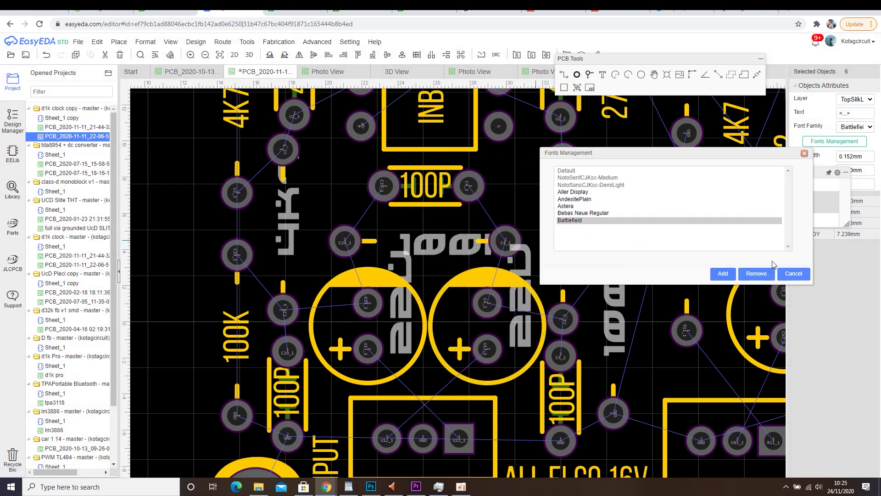
{"action": "left_click", "coordinate": [804, 155]}
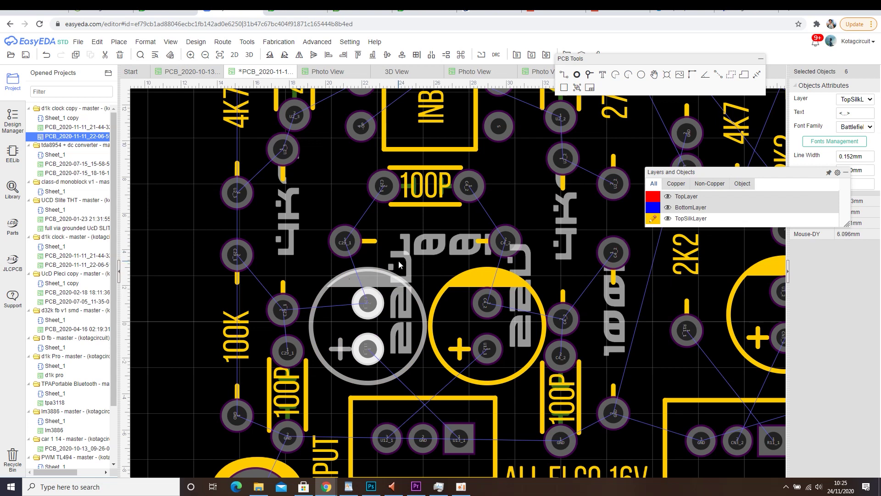
Set the font of the six selected value labels to Bebas Neue Regular and deselect them
{"action": "left_click", "coordinate": [858, 129]}
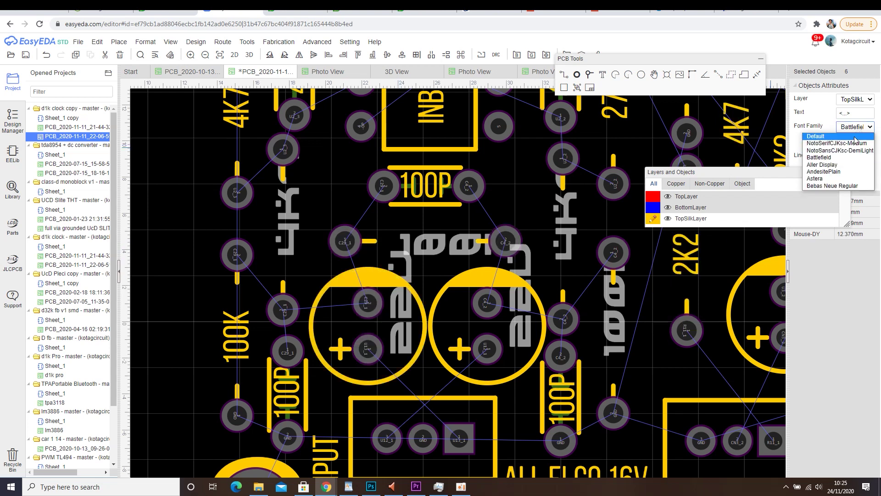
{"action": "left_click", "coordinate": [832, 186]}
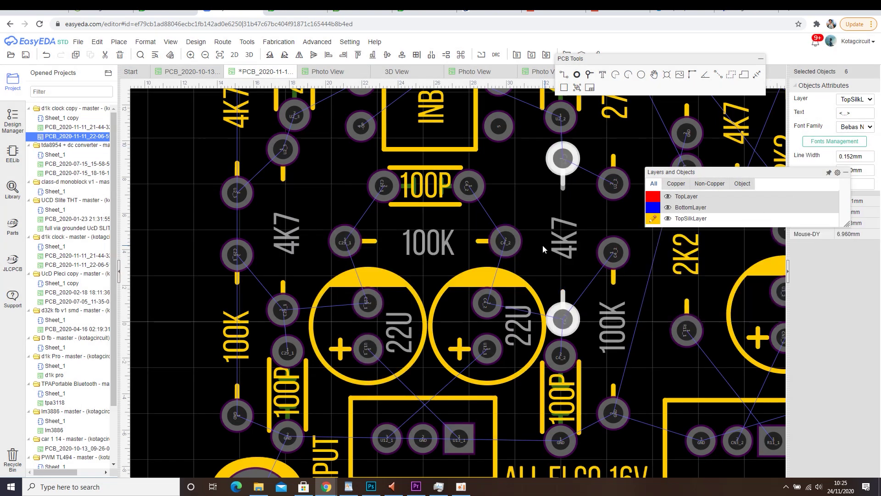
{"action": "scroll", "coordinate": [509, 243], "scroll_direction": "down", "scroll_amount": 1}
{"action": "right_click_drag", "start_coordinate": [518, 250], "coordinate": [445, 256]}
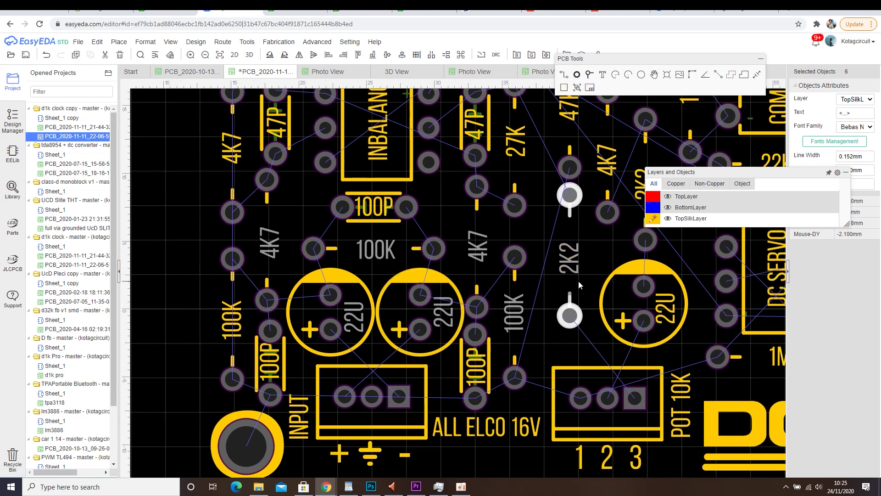
{"action": "left_click", "coordinate": [530, 274]}
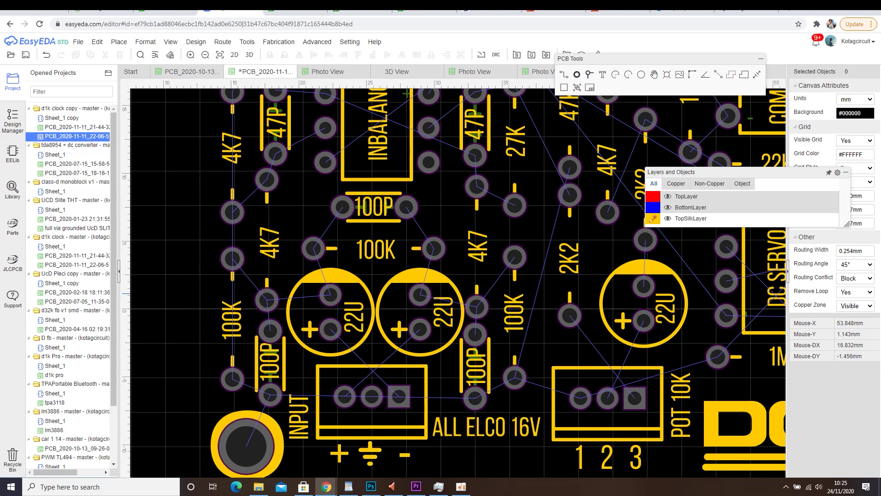
{"action": "scroll", "coordinate": [504, 271], "scroll_direction": "down", "scroll_amount": 3}
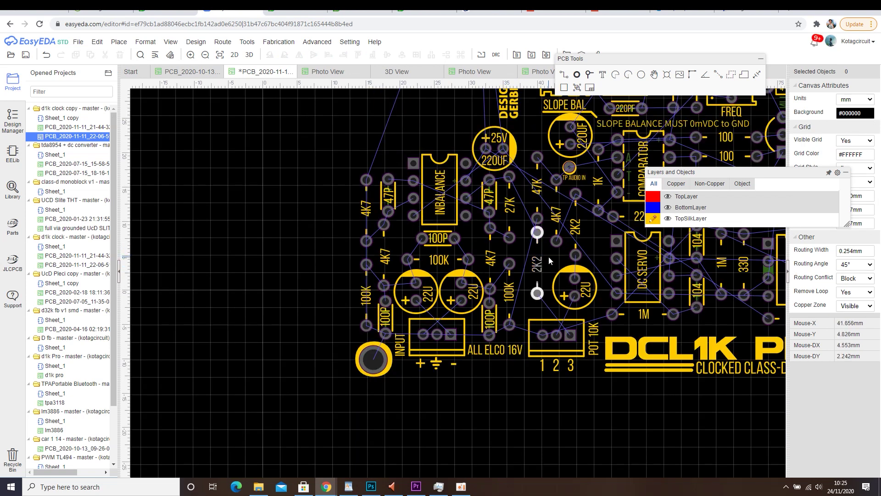
Draw the top, right and bottom edges of the board outline around the components with the Track tool on the BoardOutLine layer
{"action": "scroll", "coordinate": [549, 256], "scroll_direction": "down", "scroll_amount": 4}
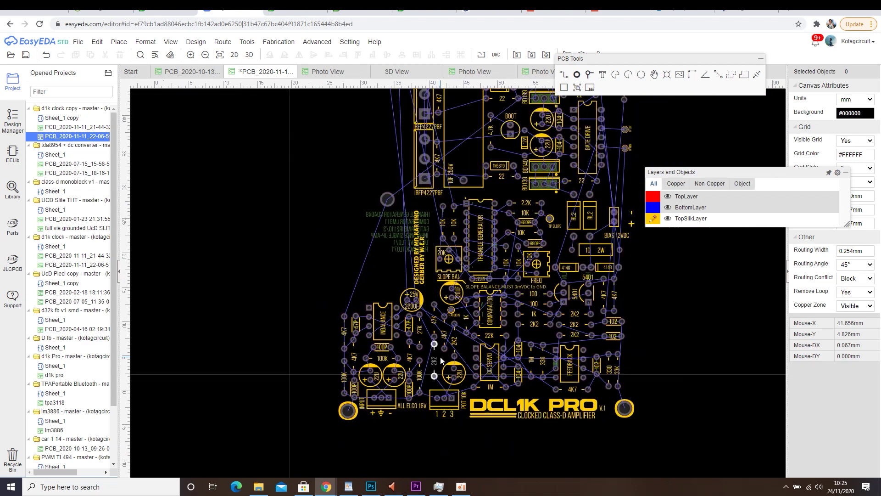
{"action": "scroll", "coordinate": [441, 357], "scroll_direction": "down", "scroll_amount": 4}
{"action": "right_click_drag", "start_coordinate": [440, 358], "coordinate": [423, 418]}
{"action": "scroll", "coordinate": [428, 385], "scroll_direction": "down", "scroll_amount": 3}
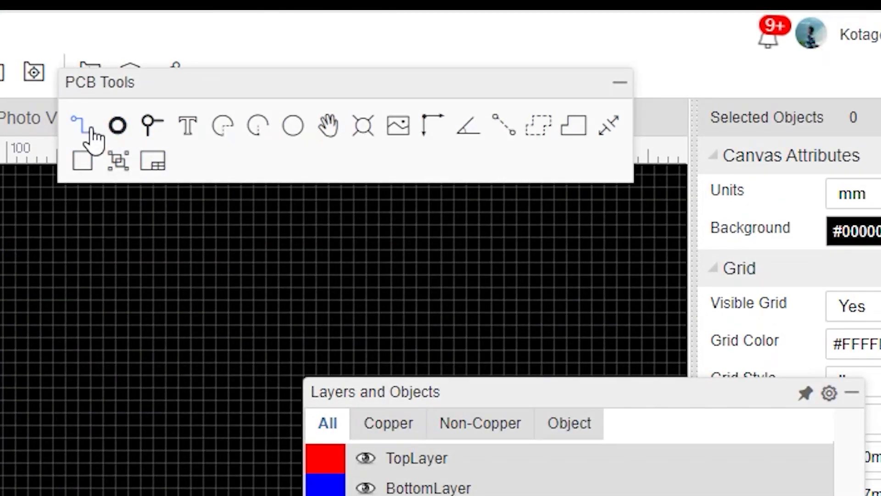
{"action": "left_click", "coordinate": [84, 135]}
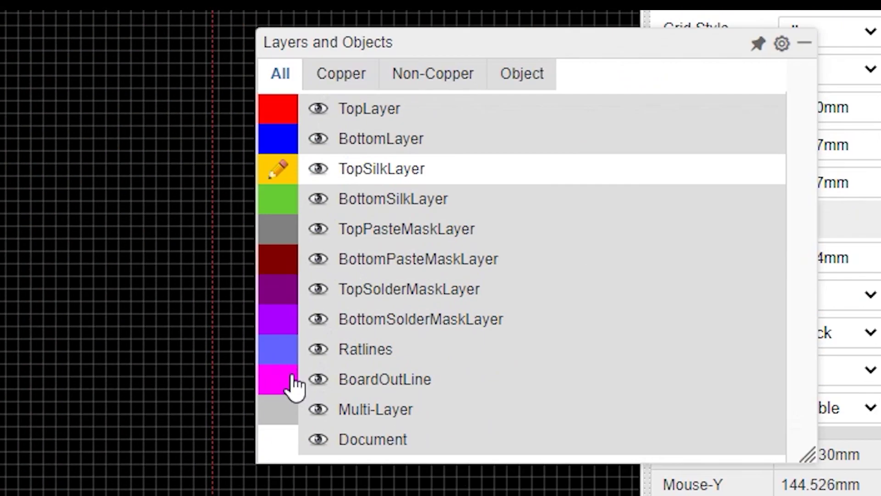
{"action": "left_click", "coordinate": [294, 384]}
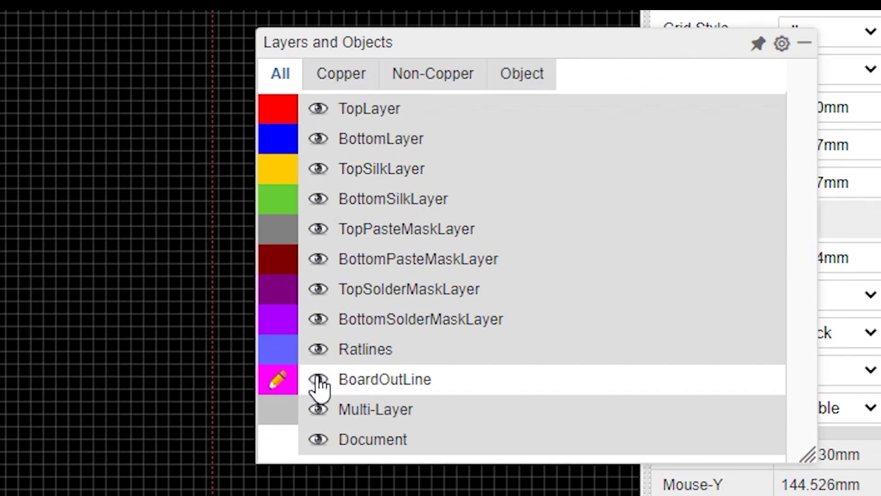
{"action": "scroll", "coordinate": [320, 253], "scroll_direction": "up", "scroll_amount": 5}
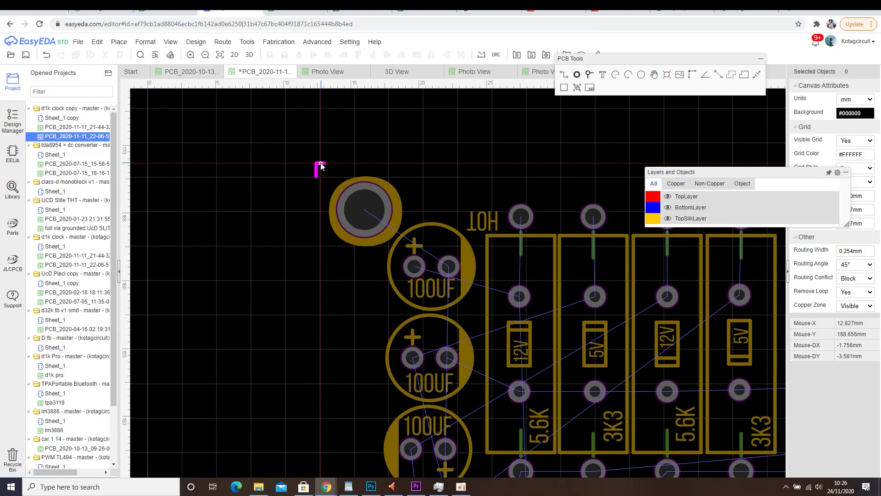
{"action": "right_click_drag", "start_coordinate": [531, 163], "coordinate": [356, 177]}
{"action": "scroll", "coordinate": [535, 188], "scroll_direction": "down", "scroll_amount": 5}
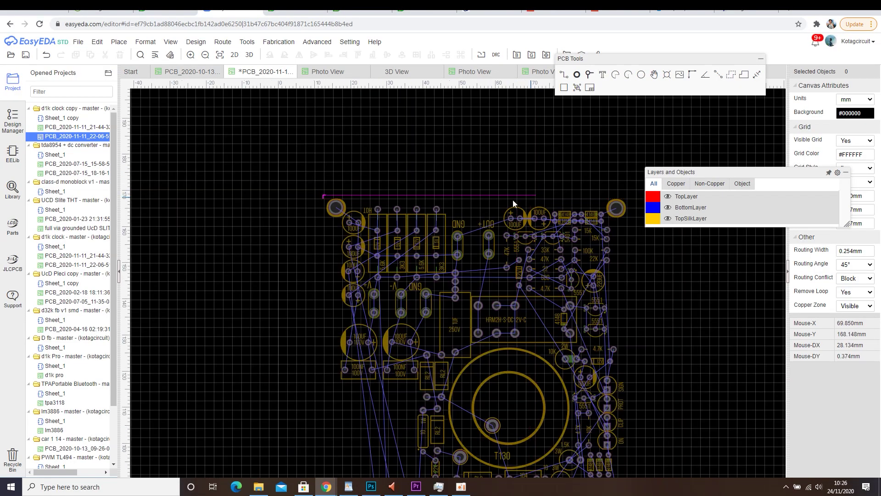
{"action": "left_click", "coordinate": [519, 201]}
{"action": "right_click_drag", "start_coordinate": [526, 468], "coordinate": [512, 223]}
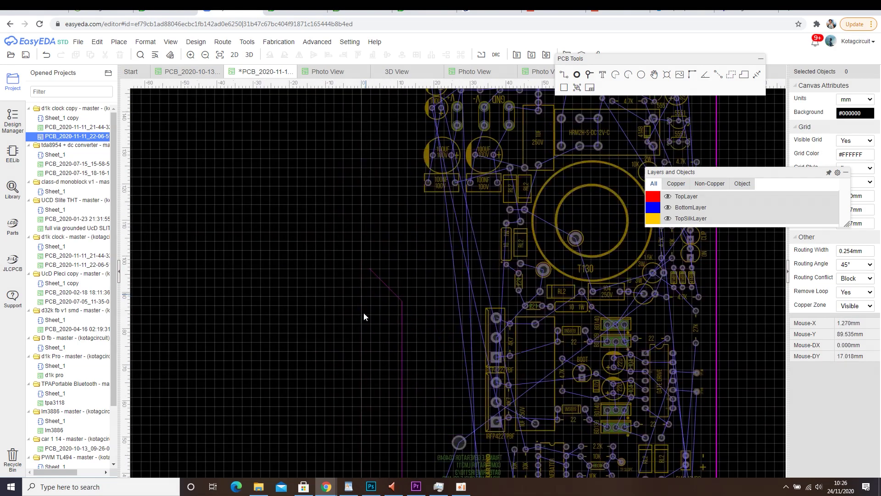
Draw the upper part of the left board outline as angled track segments going down from the top-left corner
{"action": "right_click_drag", "start_coordinate": [363, 312], "coordinate": [348, 404]}
{"action": "right_click_drag", "start_coordinate": [388, 191], "coordinate": [384, 265]}
{"action": "scroll", "coordinate": [386, 177], "scroll_direction": "up", "scroll_amount": 3}
{"action": "scroll", "coordinate": [382, 174], "scroll_direction": "up", "scroll_amount": 3}
{"action": "scroll", "coordinate": [402, 152], "scroll_direction": "down", "scroll_amount": 7}
{"action": "scroll", "coordinate": [401, 154], "scroll_direction": "up", "scroll_amount": 7}
{"action": "left_click", "coordinate": [283, 240]}
{"action": "right_click_drag", "start_coordinate": [370, 387], "coordinate": [316, 179]}
{"action": "left_click", "coordinate": [345, 229]}
{"action": "scroll", "coordinate": [345, 229], "scroll_direction": "down", "scroll_amount": 7}
{"action": "left_click", "coordinate": [305, 293]}
{"action": "right_click_drag", "start_coordinate": [310, 301], "coordinate": [306, 193]}
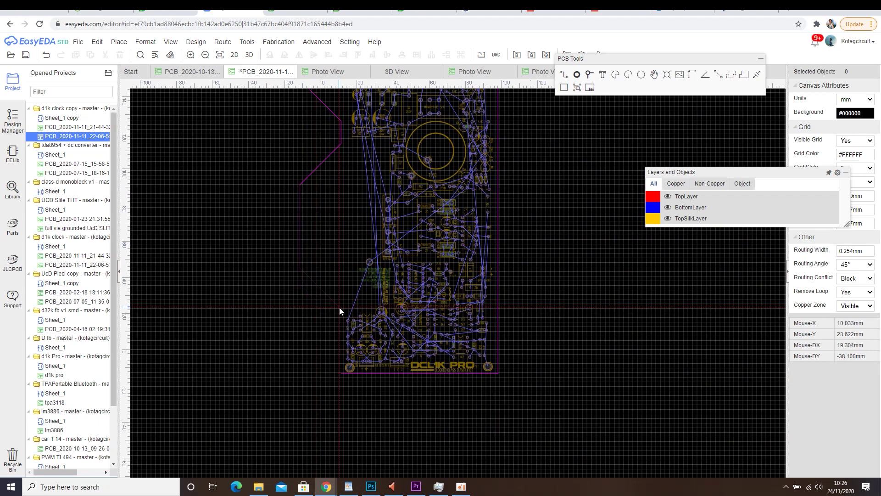
Continue the left outline outward and back in with diagonal segments, closing it at the bottom edge's left end
{"action": "left_click", "coordinate": [254, 265]}
{"action": "scroll", "coordinate": [330, 335], "scroll_direction": "up", "scroll_amount": 3}
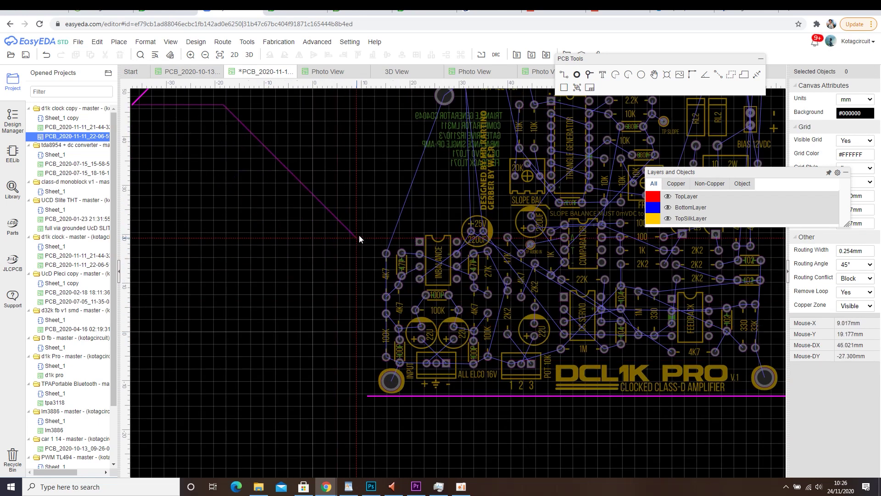
{"action": "left_click", "coordinate": [326, 321]}
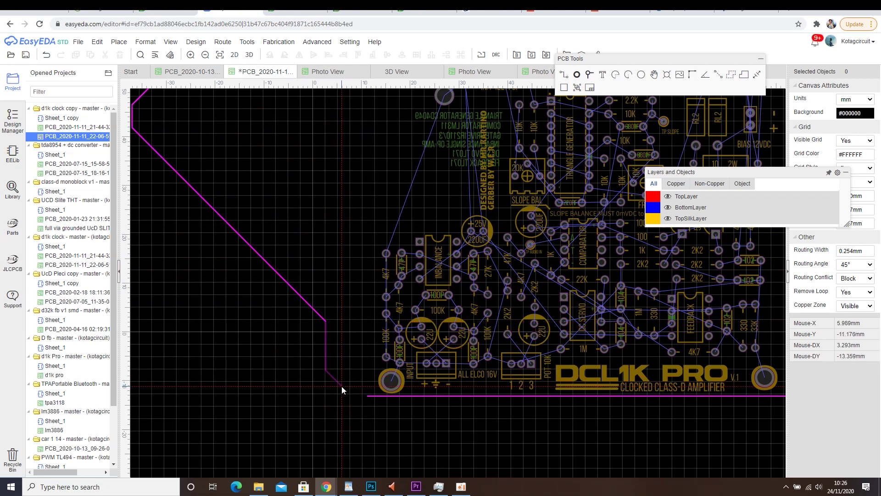
{"action": "scroll", "coordinate": [342, 397], "scroll_direction": "up", "scroll_amount": 3}
{"action": "left_click", "coordinate": [369, 399]}
{"action": "scroll", "coordinate": [388, 403], "scroll_direction": "down", "scroll_amount": 6}
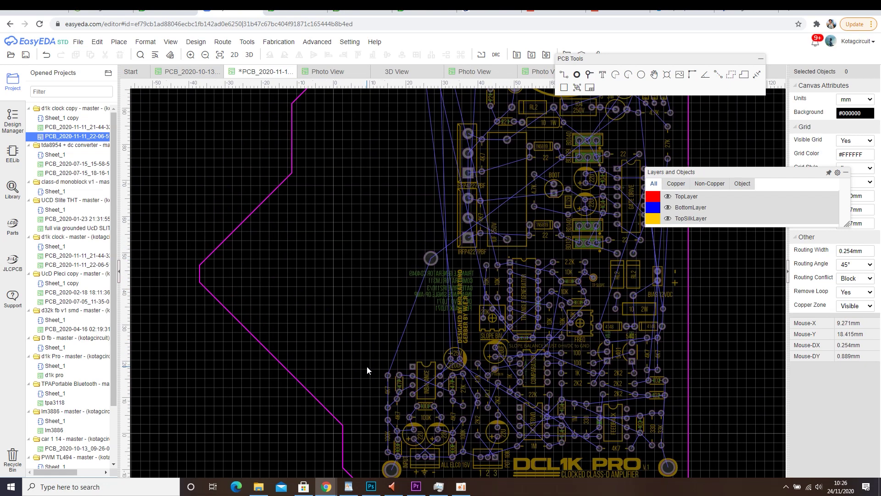
{"action": "scroll", "coordinate": [370, 339], "scroll_direction": "up", "scroll_amount": 3}
{"action": "right_click_drag", "start_coordinate": [339, 247], "coordinate": [325, 140]}
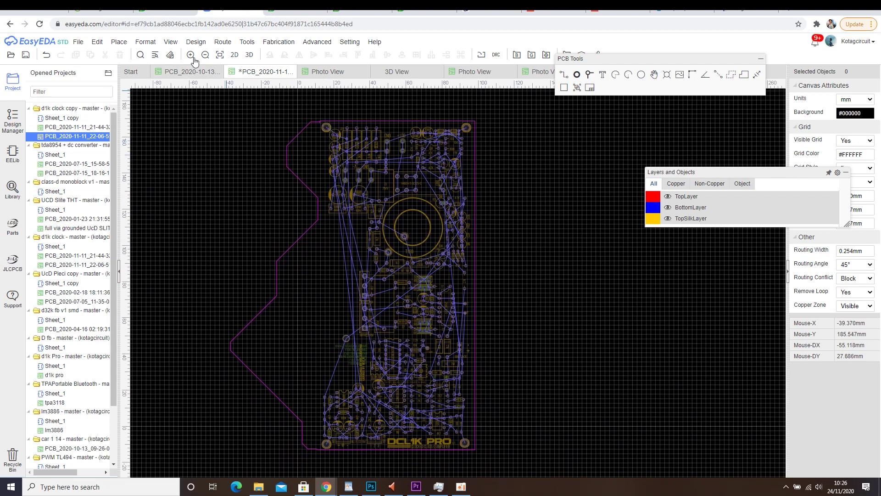
Preview the board in Photo View and examine the custom outline shape
{"action": "left_click", "coordinate": [170, 42]}
{"action": "left_click", "coordinate": [175, 53]}
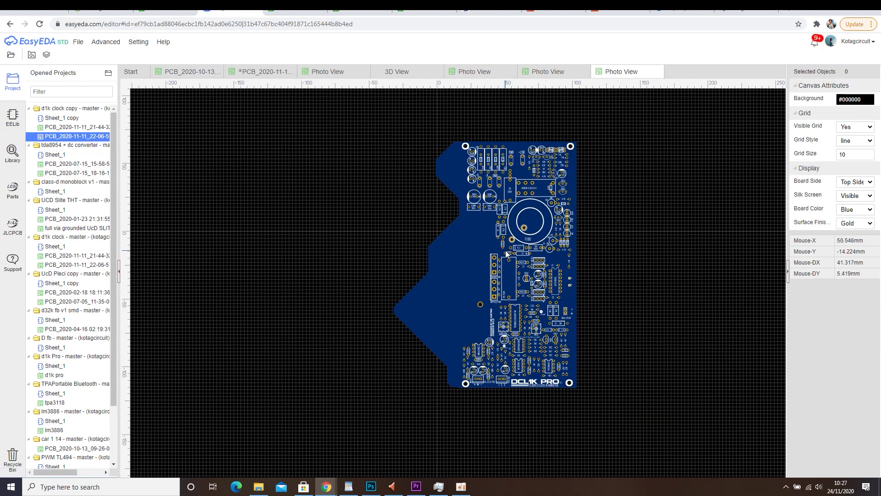
{"action": "scroll", "coordinate": [546, 246], "scroll_direction": "up", "scroll_amount": 2}
{"action": "scroll", "coordinate": [583, 258], "scroll_direction": "up", "scroll_amount": 1}
{"action": "scroll", "coordinate": [583, 266], "scroll_direction": "down", "scroll_amount": 2}
{"action": "scroll", "coordinate": [583, 265], "scroll_direction": "up", "scroll_amount": 2}
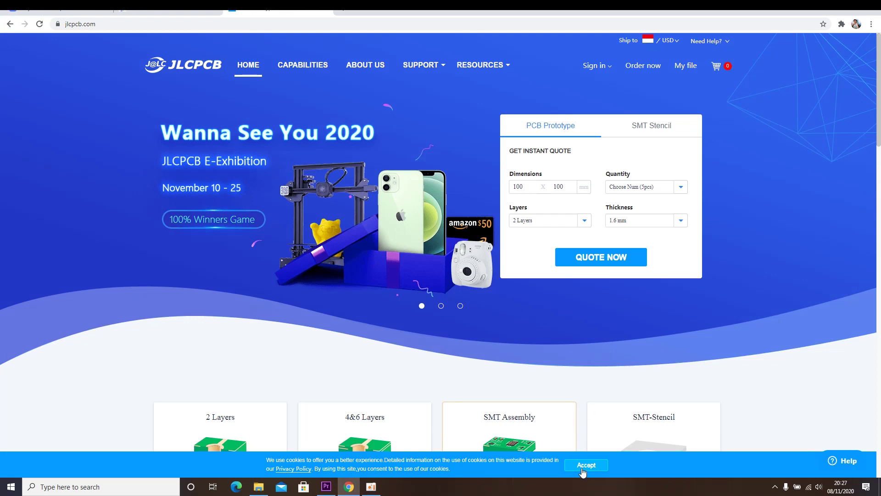
On the JLCPCB website, accept the cookie notice and request a PCB prototype quote for 100 x 100 mm, 2 layers, 1.6 mm
{"action": "left_click", "coordinate": [587, 465]}
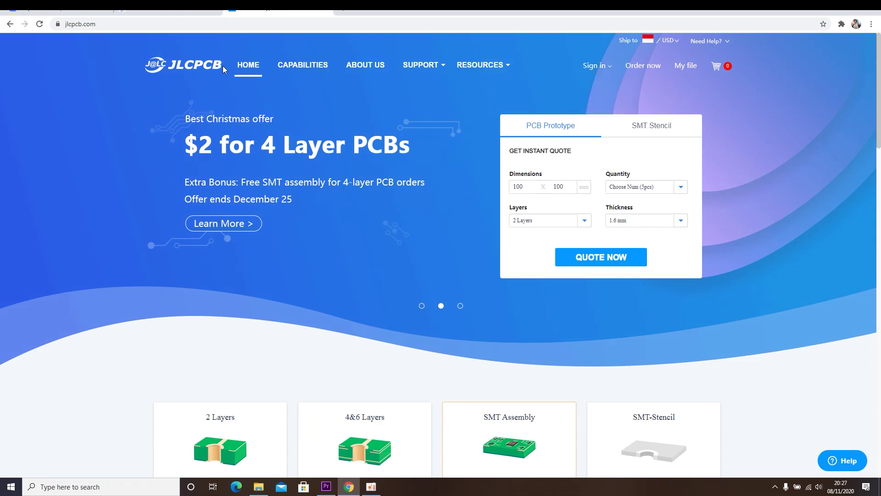
{"action": "mouse_move", "coordinate": [602, 74]}
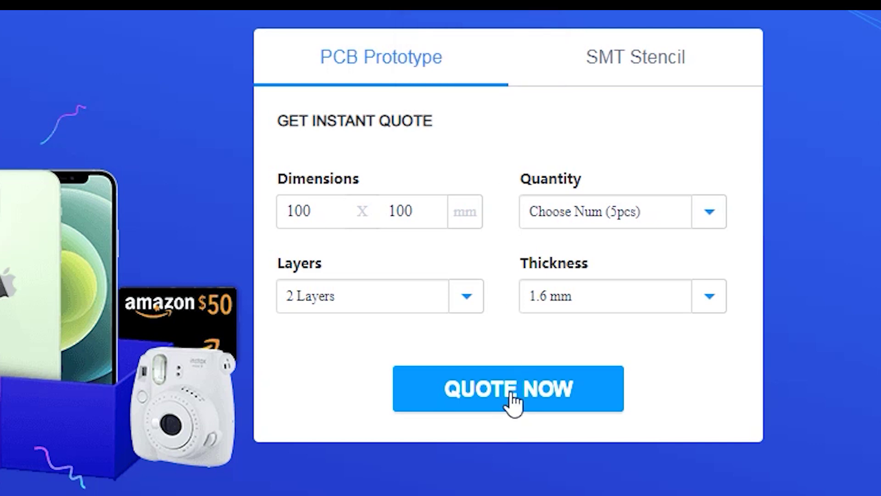
{"action": "left_click", "coordinate": [497, 398]}
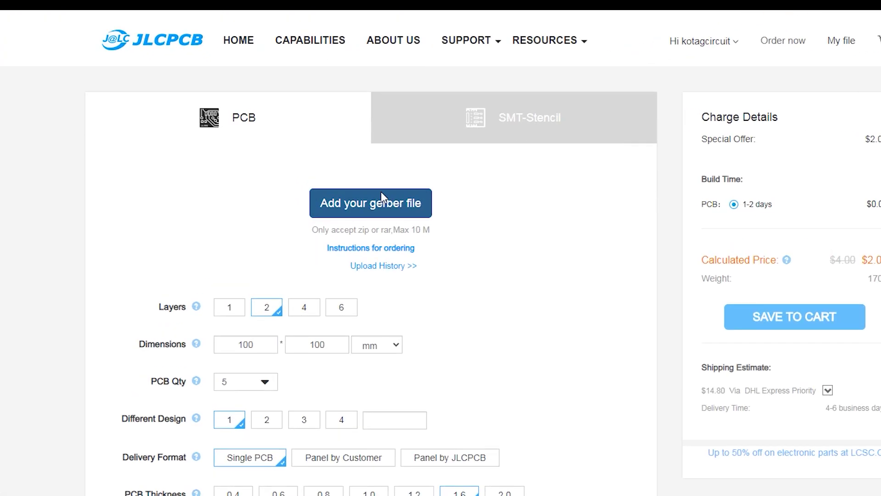
Upload the zipped Gerber file from the Downloads folder to the PCB order form
{"action": "left_click", "coordinate": [433, 244]}
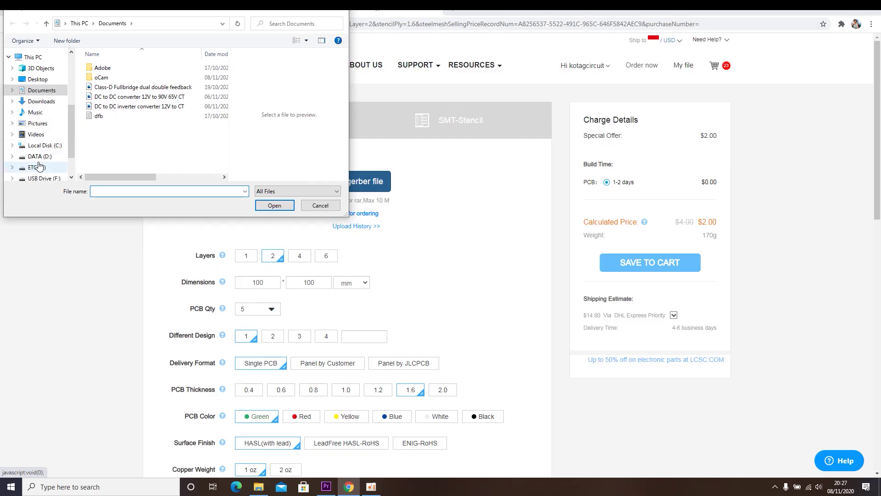
{"action": "left_click", "coordinate": [36, 167]}
{"action": "left_click", "coordinate": [41, 101]}
{"action": "left_click", "coordinate": [129, 77]}
{"action": "left_click", "coordinate": [274, 205]}
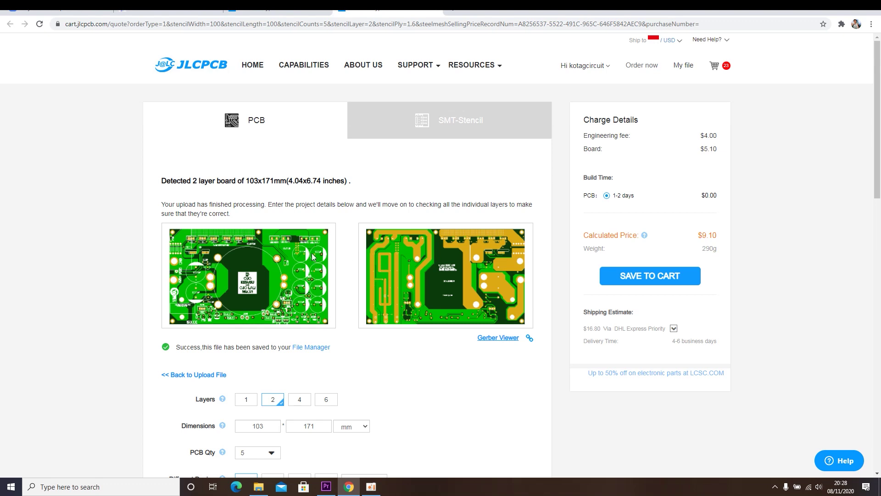
Try Blue and Red as the PCB color, and return to Green
{"action": "scroll", "coordinate": [379, 302], "scroll_direction": "down", "scroll_amount": 2}
{"action": "scroll", "coordinate": [308, 362], "scroll_direction": "down", "scroll_amount": 4}
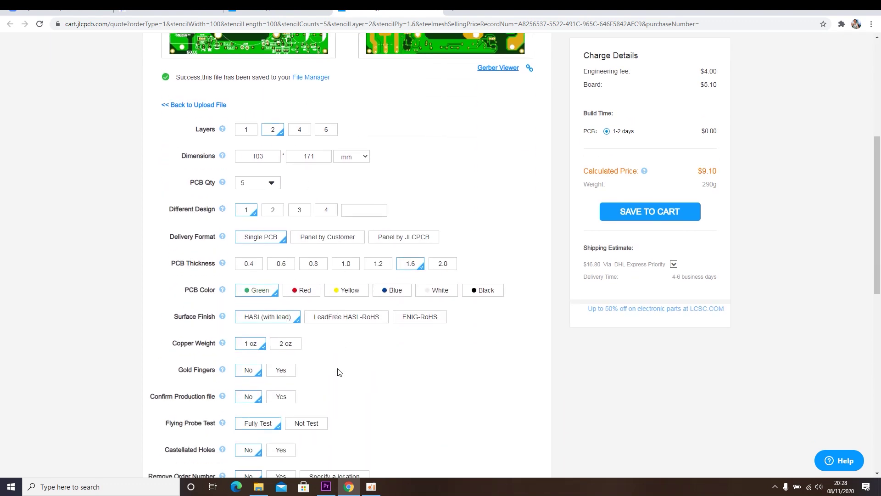
{"action": "left_click", "coordinate": [392, 284]}
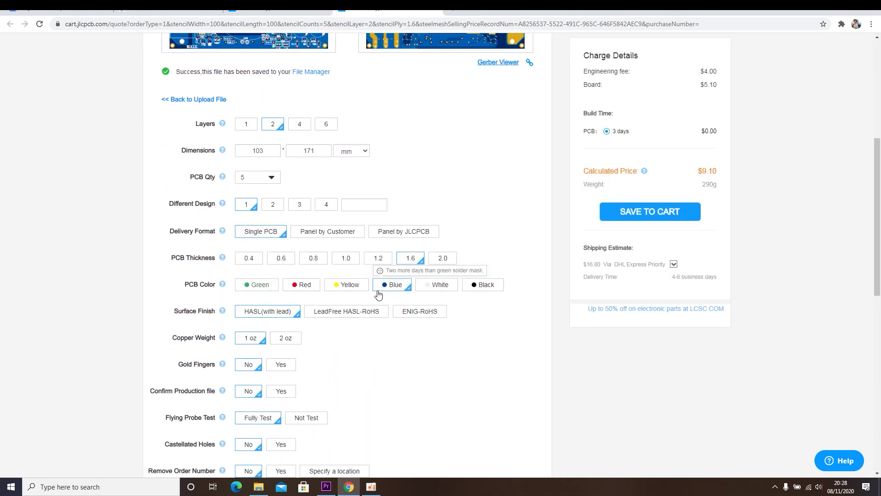
{"action": "left_click", "coordinate": [311, 288]}
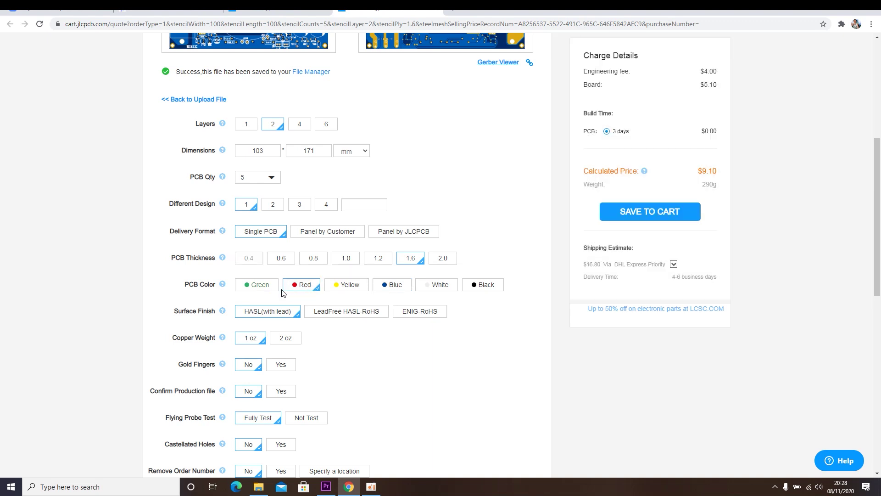
{"action": "left_click", "coordinate": [257, 285]}
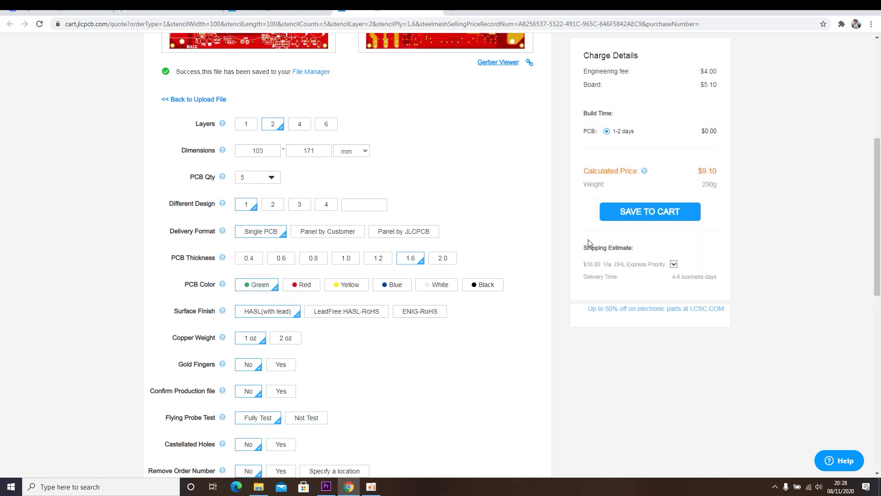
Save the configured PCB order to the cart and proceed to secure checkout with the newly added item
{"action": "scroll", "coordinate": [486, 248], "scroll_direction": "up", "scroll_amount": 2}
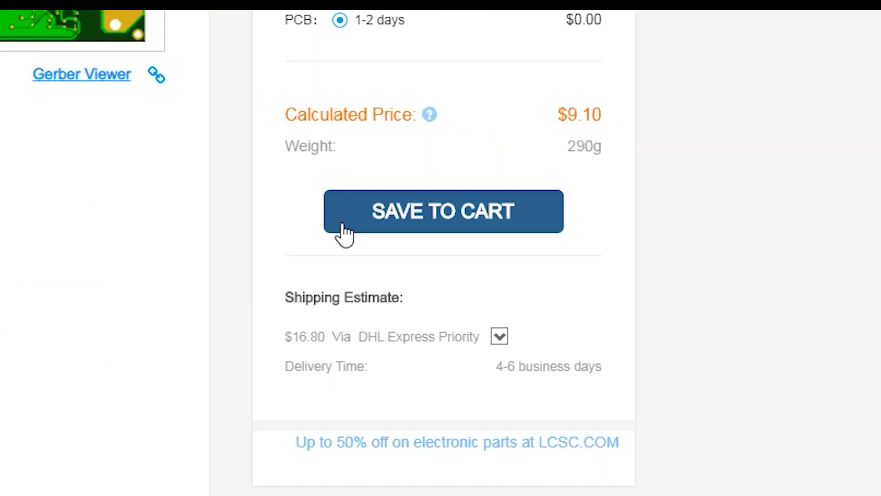
{"action": "left_click", "coordinate": [606, 220]}
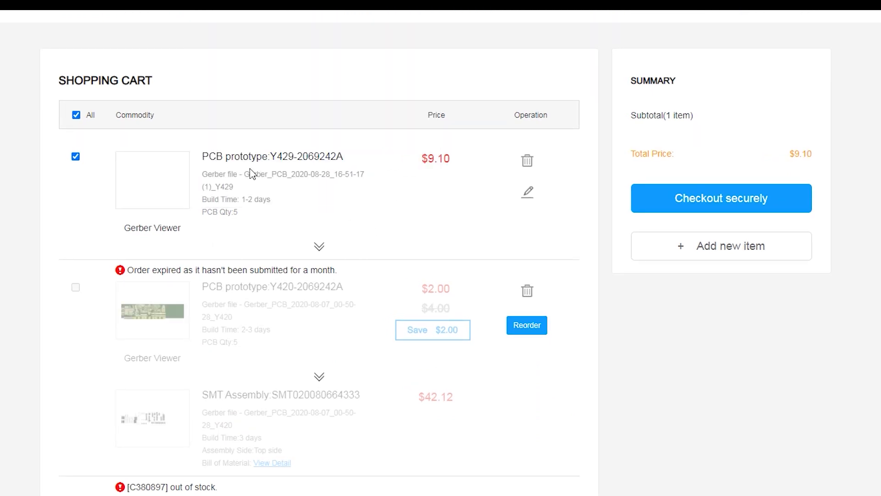
{"action": "mouse_move", "coordinate": [165, 321]}
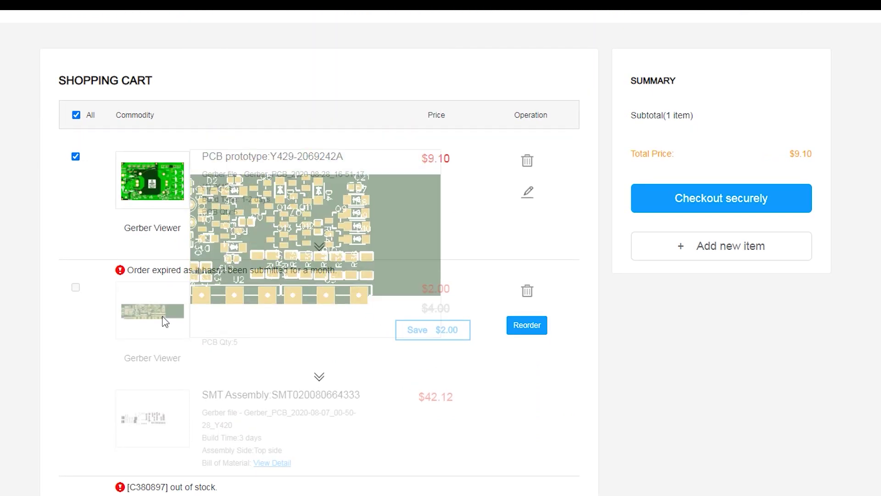
{"action": "left_click", "coordinate": [721, 210]}
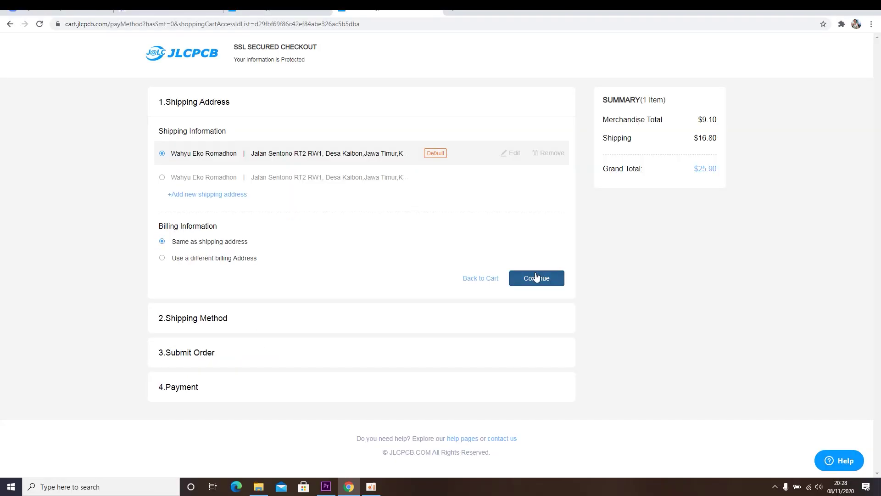
Confirm the default shipping address, use DHL Express Priority shipping, and submit the order with the Pay Directly option
{"action": "left_click", "coordinate": [536, 278]}
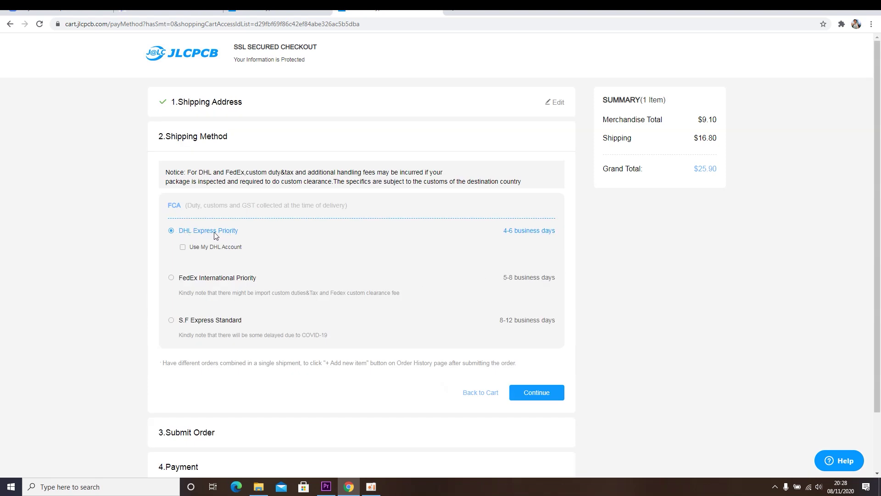
{"action": "scroll", "coordinate": [462, 291], "scroll_direction": "down", "scroll_amount": 1}
{"action": "left_click", "coordinate": [541, 321]}
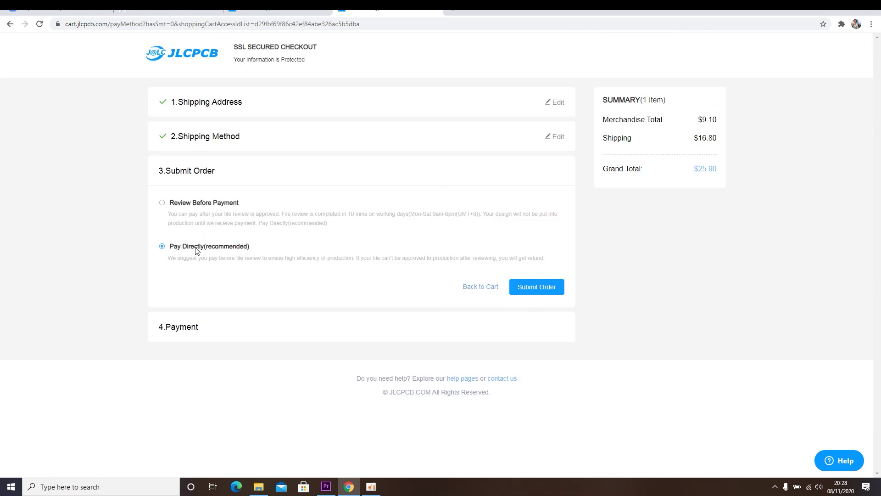
{"action": "left_click", "coordinate": [536, 286]}
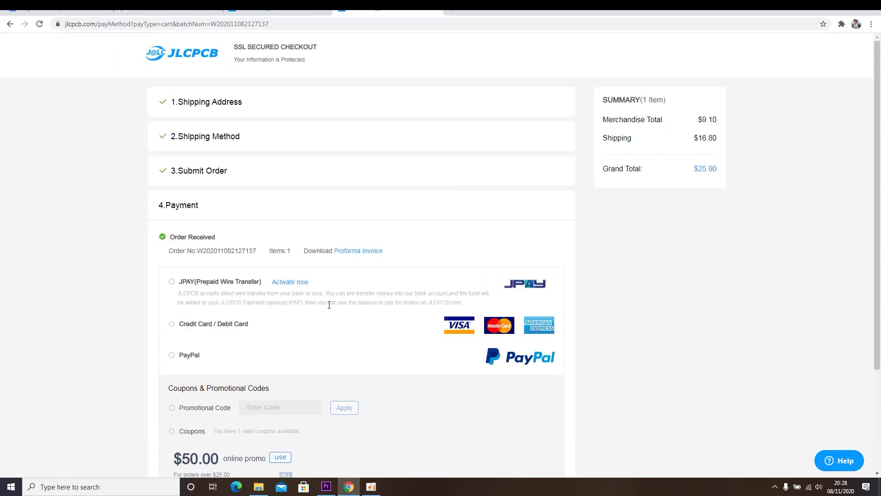
Choose Credit Card / Debit Card as the payment method and enter the card number, CVC and expiration date
{"action": "scroll", "coordinate": [302, 328], "scroll_direction": "down", "scroll_amount": 1}
{"action": "left_click", "coordinate": [177, 277]}
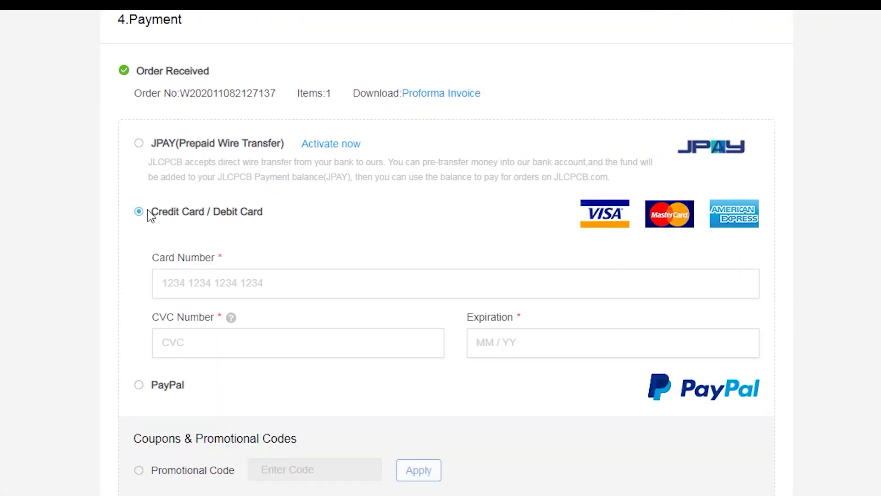
{"action": "left_click", "coordinate": [210, 285]}
{"action": "type", "text": "****"}
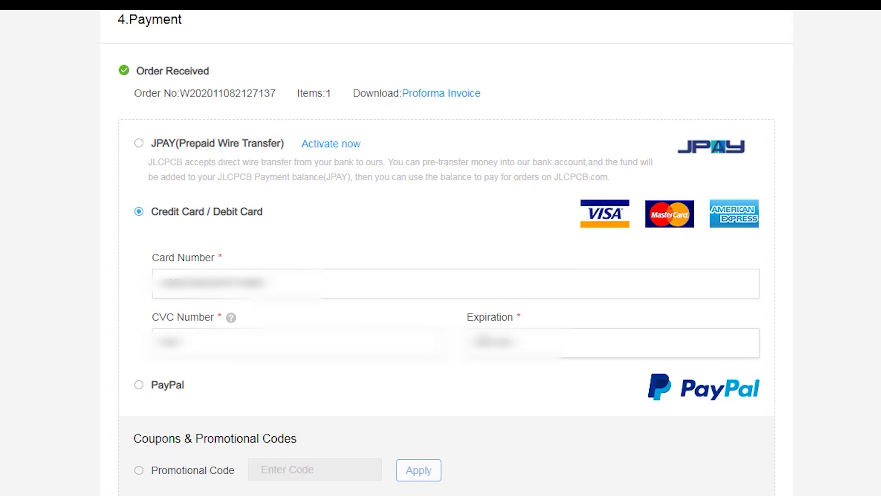
{"action": "scroll", "coordinate": [431, 374], "scroll_direction": "down", "scroll_amount": 5}
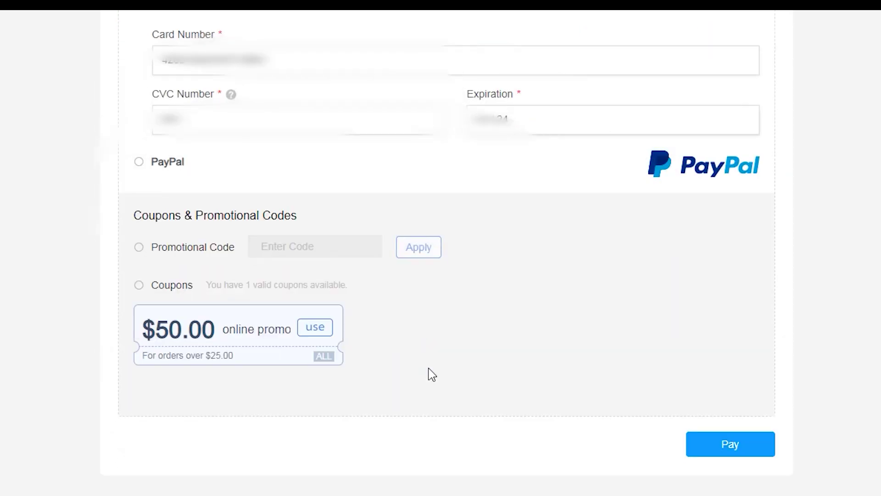
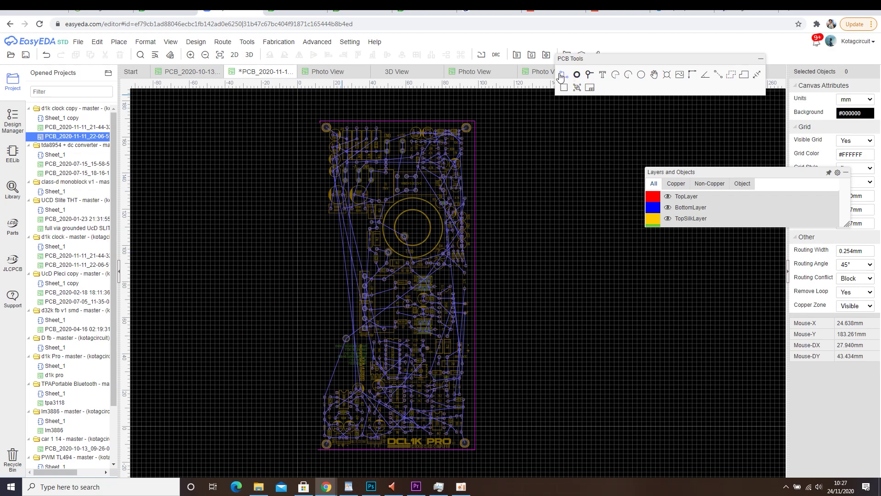
Draw the missing vertical board outline edge from the upper-left board corner straight down to the bottom outline edge
{"action": "left_click", "coordinate": [272, 164]}
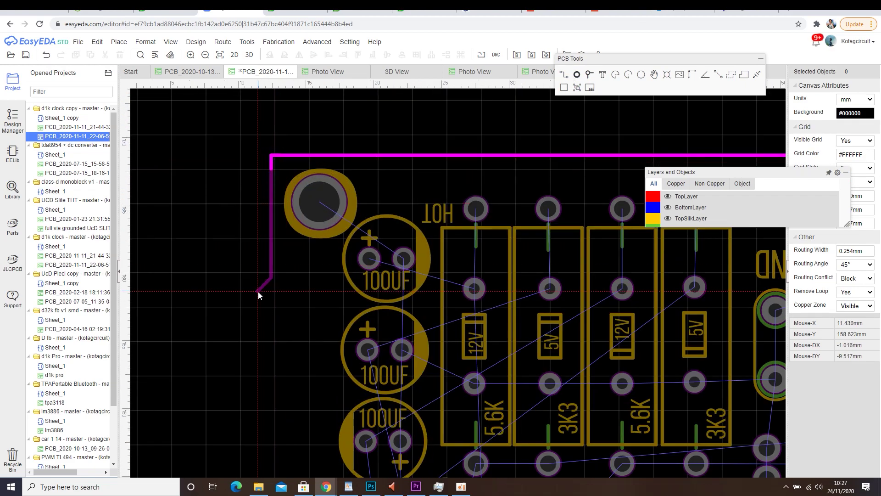
{"action": "right_click_drag", "start_coordinate": [258, 312], "coordinate": [253, 188]}
{"action": "right_click_drag", "start_coordinate": [263, 349], "coordinate": [247, 150]}
{"action": "scroll", "coordinate": [256, 284], "scroll_direction": "down", "scroll_amount": 3}
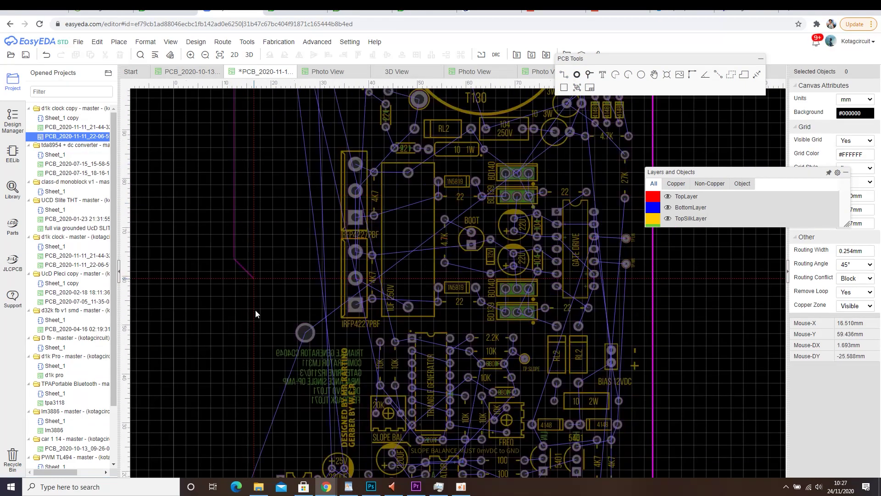
{"action": "right_click_drag", "start_coordinate": [257, 321], "coordinate": [247, 129]}
{"action": "scroll", "coordinate": [218, 369], "scroll_direction": "up", "scroll_amount": 2}
{"action": "right_click_drag", "start_coordinate": [224, 436], "coordinate": [209, 280]}
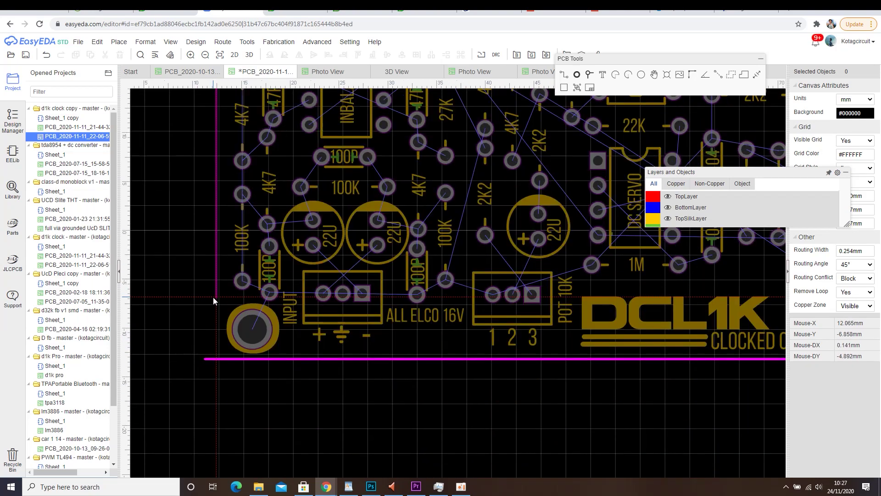
{"action": "left_click", "coordinate": [218, 360]}
Shorten the overhanging bottom outline edge so its end meets the new vertical edge at the corner beside the INPUT connector
{"action": "scroll", "coordinate": [208, 371], "scroll_direction": "up", "scroll_amount": 4}
{"action": "right_click", "coordinate": [204, 327]}
{"action": "left_click", "coordinate": [194, 328]}
{"action": "left_click_drag", "start_coordinate": [195, 327], "coordinate": [236, 327]}
{"action": "left_click", "coordinate": [209, 346]}
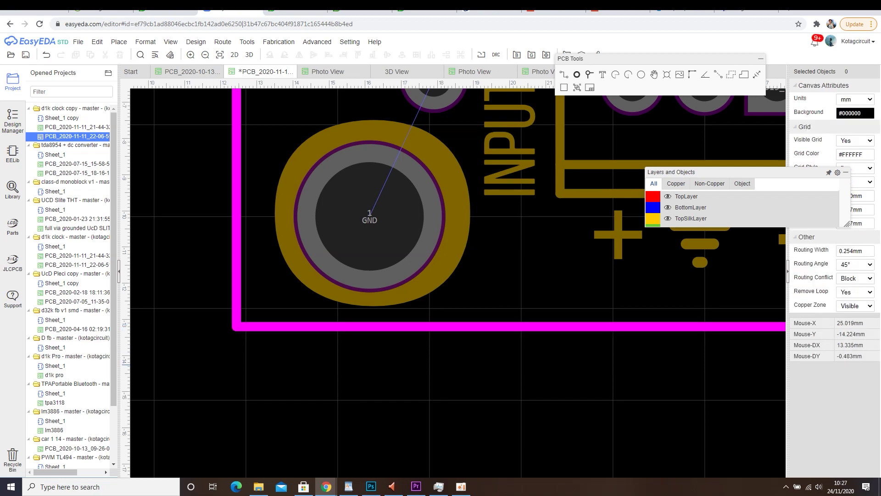
Pull the lower end of the vertical outline edge upward to open a gap at the INPUT corner, and preview the board in 2D
{"action": "scroll", "coordinate": [227, 324], "scroll_direction": "up", "scroll_amount": 3}
{"action": "left_click", "coordinate": [254, 330]}
{"action": "left_click_drag", "start_coordinate": [254, 331], "coordinate": [254, 260]}
{"action": "left_click", "coordinate": [317, 278]}
{"action": "scroll", "coordinate": [310, 278], "scroll_direction": "down", "scroll_amount": 2}
{"action": "right_click_drag", "start_coordinate": [307, 269], "coordinate": [301, 303]}
{"action": "left_click", "coordinate": [170, 42]}
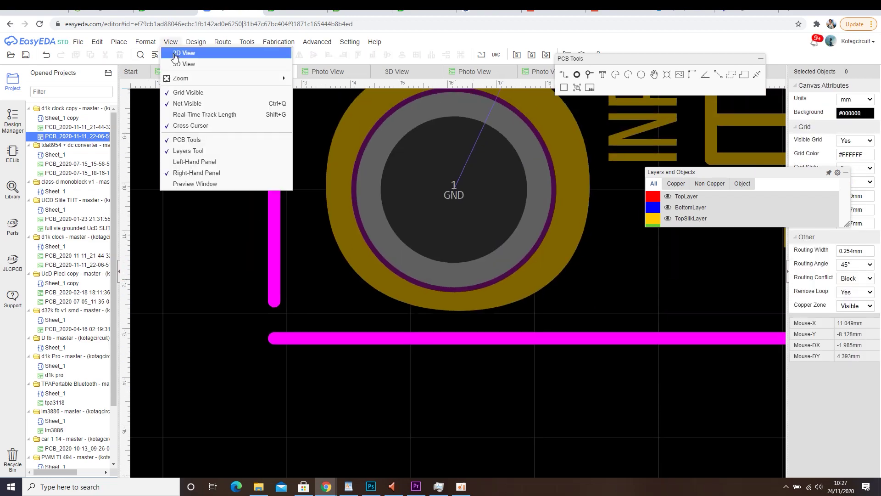
{"action": "left_click", "coordinate": [175, 53]}
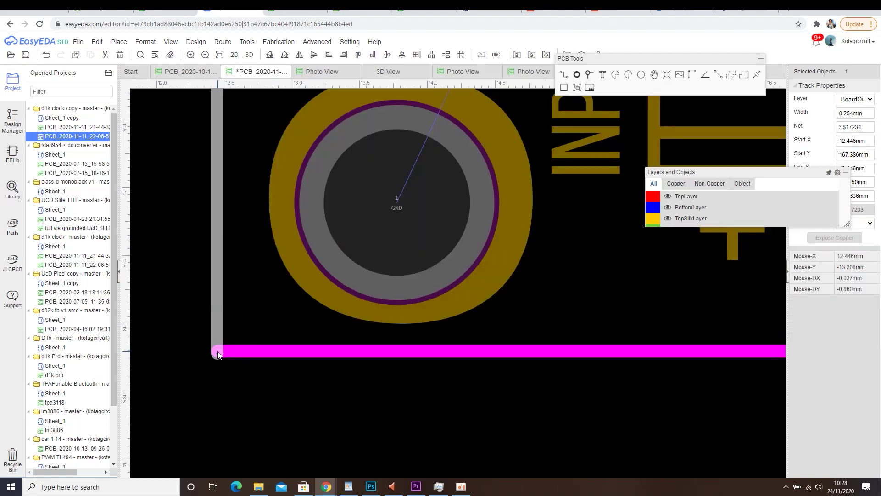
Preview the board in 2D, join the vertical outline edge's lower end to the bottom edge's endpoint, and check the outline corners
{"action": "left_click", "coordinate": [171, 43]}
{"action": "left_click", "coordinate": [184, 51]}
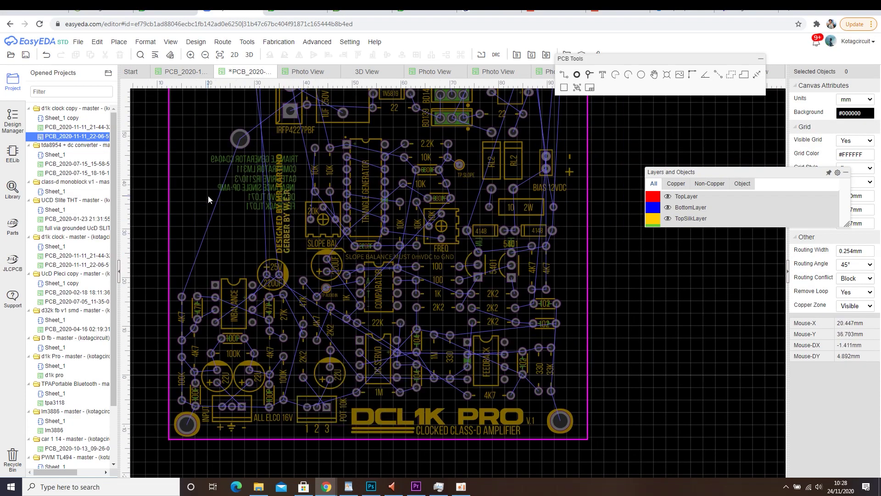
{"action": "scroll", "coordinate": [272, 332], "scroll_direction": "down", "scroll_amount": 3}
{"action": "scroll", "coordinate": [271, 255], "scroll_direction": "up", "scroll_amount": 10}
{"action": "left_click", "coordinate": [271, 255]}
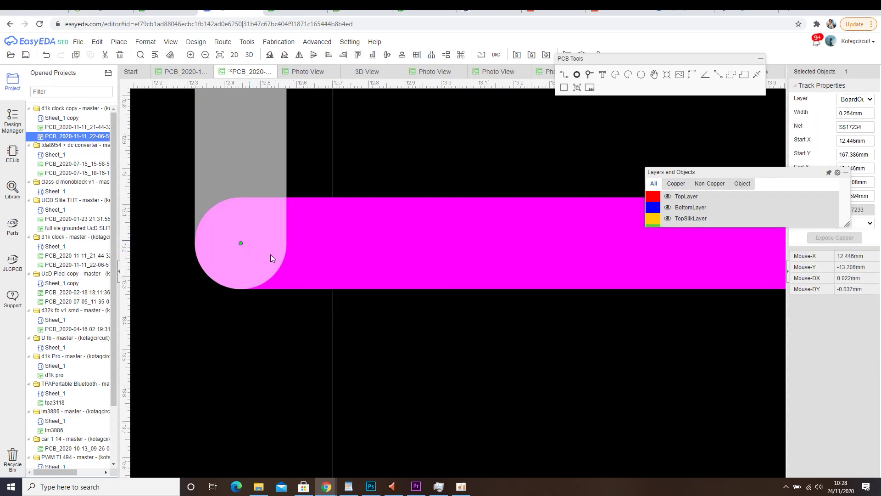
{"action": "scroll", "coordinate": [270, 256], "scroll_direction": "down", "scroll_amount": 8}
{"action": "left_click", "coordinate": [225, 381]}
{"action": "scroll", "coordinate": [243, 275], "scroll_direction": "down", "scroll_amount": 4}
{"action": "scroll", "coordinate": [264, 203], "scroll_direction": "up", "scroll_amount": 8}
{"action": "left_click", "coordinate": [266, 271]}
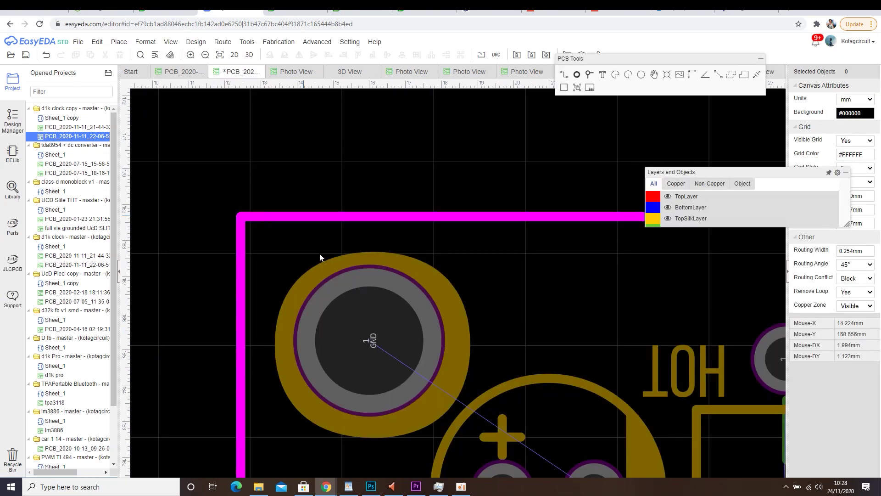
{"action": "scroll", "coordinate": [320, 257], "scroll_direction": "down", "scroll_amount": 6}
Open the Set Board Outline settings and examine the rectangular outline's width and height
{"action": "left_click", "coordinate": [277, 41]}
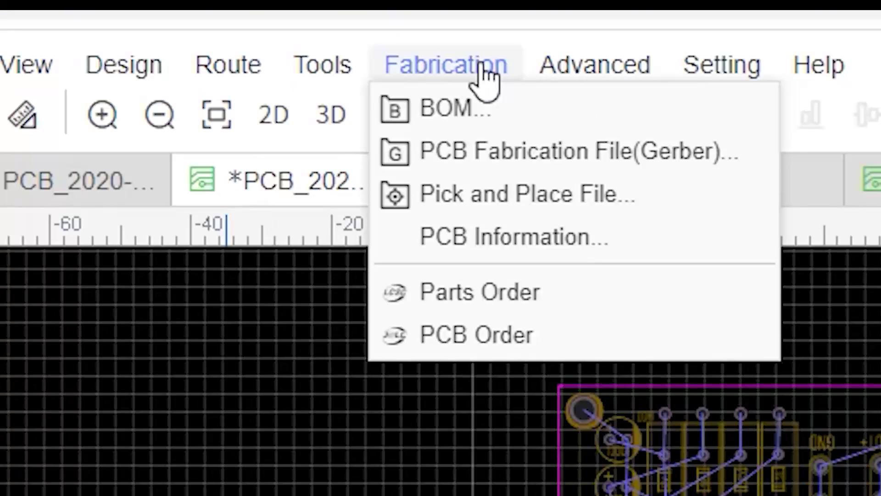
{"action": "mouse_move", "coordinate": [319, 76]}
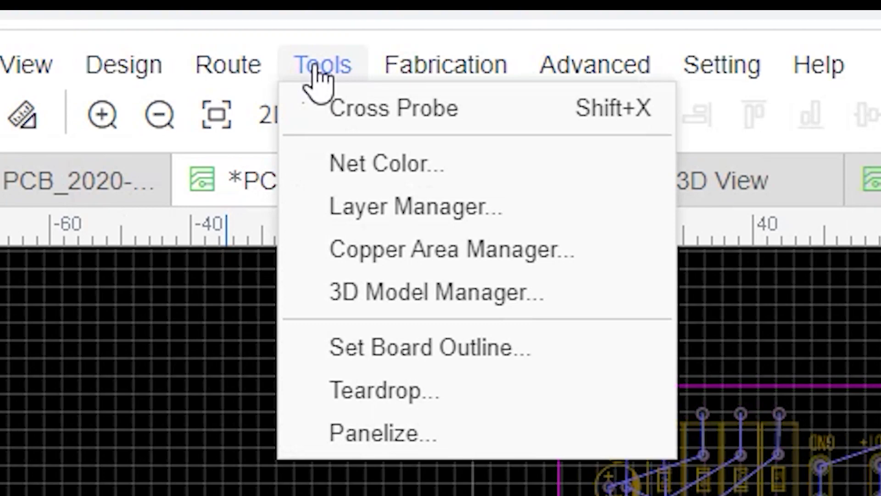
{"action": "left_click", "coordinate": [365, 346]}
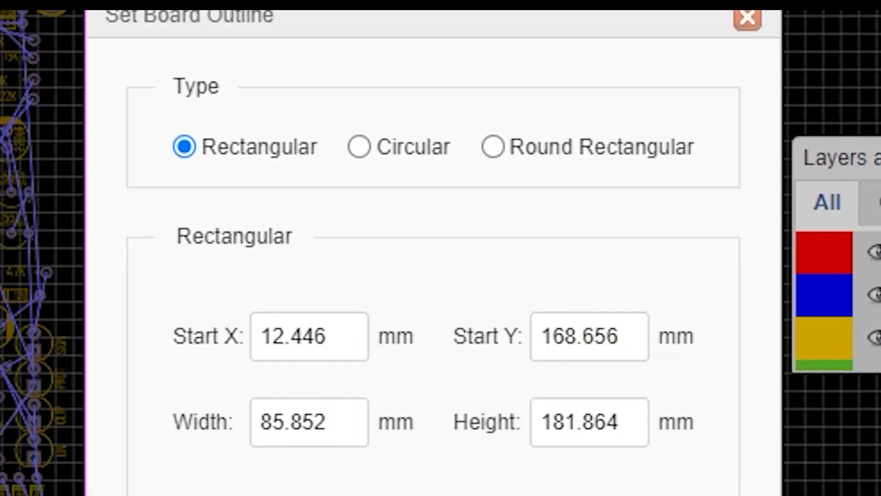
{"action": "double_click", "coordinate": [262, 420]}
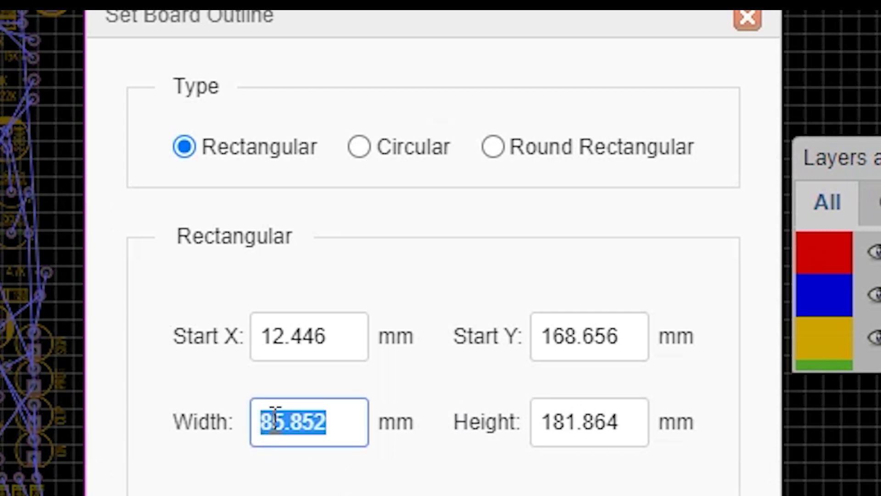
{"action": "double_click", "coordinate": [557, 420]}
{"action": "left_click", "coordinate": [481, 491]}
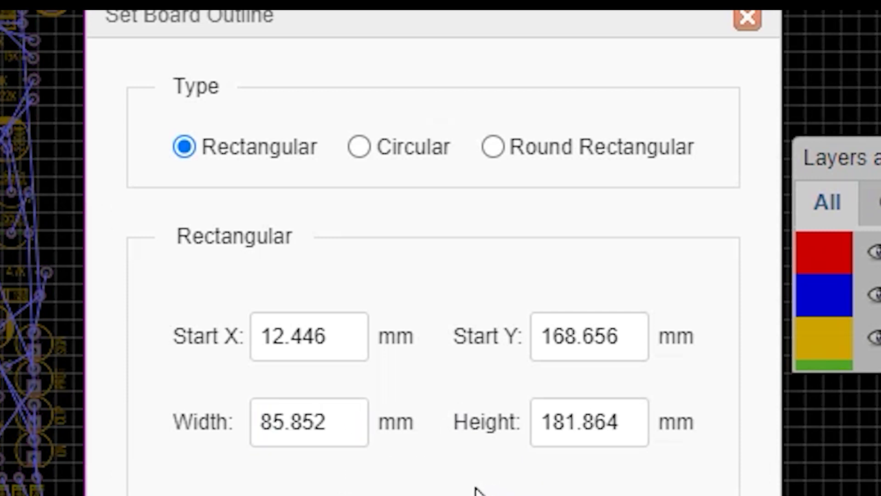
{"action": "double_click", "coordinate": [278, 418]}
{"action": "double_click", "coordinate": [555, 420]}
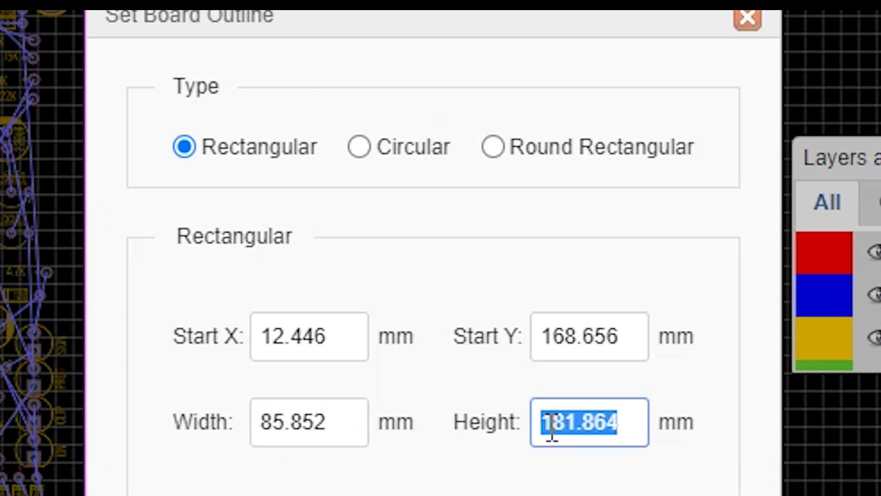
{"action": "left_click", "coordinate": [518, 488]}
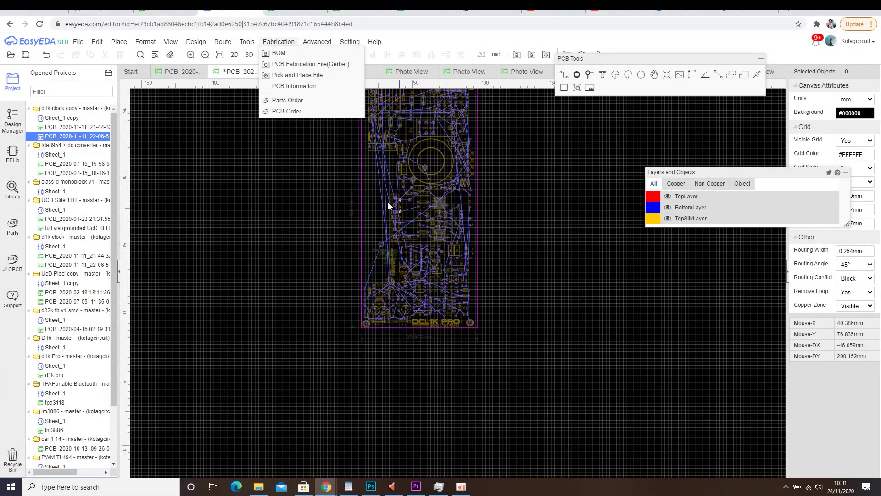
{"action": "left_click", "coordinate": [244, 252]}
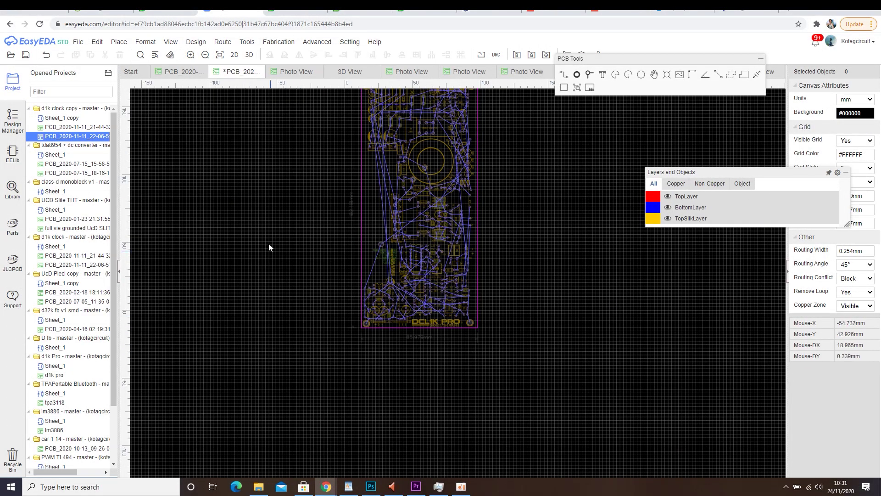
Open the Auto Router configuration and examine the default track width, clearance, via diameter and via drill diameter
{"action": "left_click", "coordinate": [223, 42]}
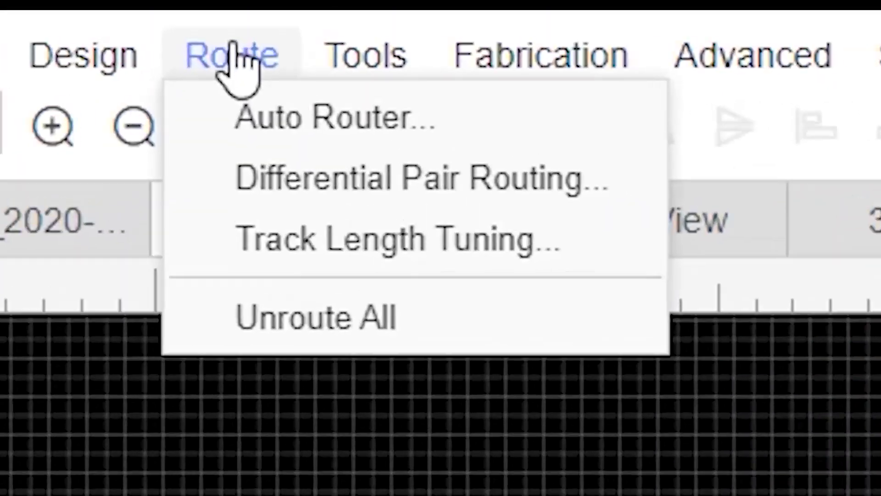
{"action": "left_click", "coordinate": [270, 117]}
{"action": "left_click", "coordinate": [193, 68]}
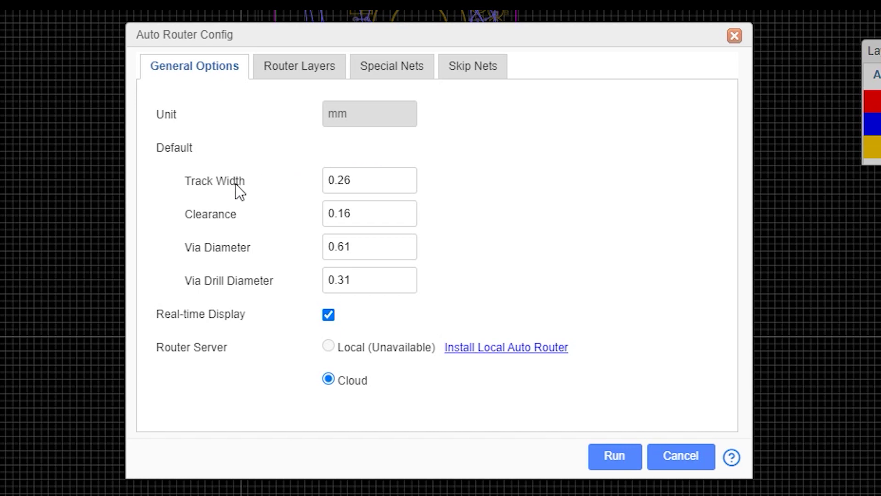
{"action": "double_click", "coordinate": [347, 187]}
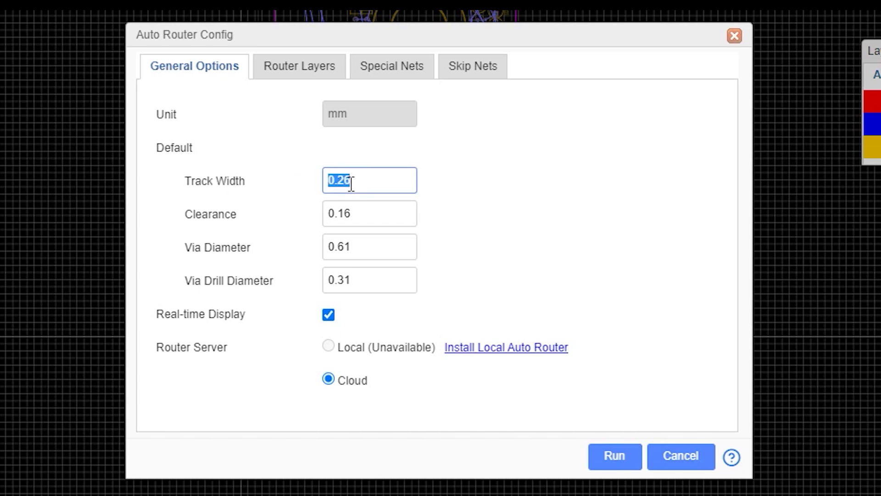
{"action": "double_click", "coordinate": [351, 214]}
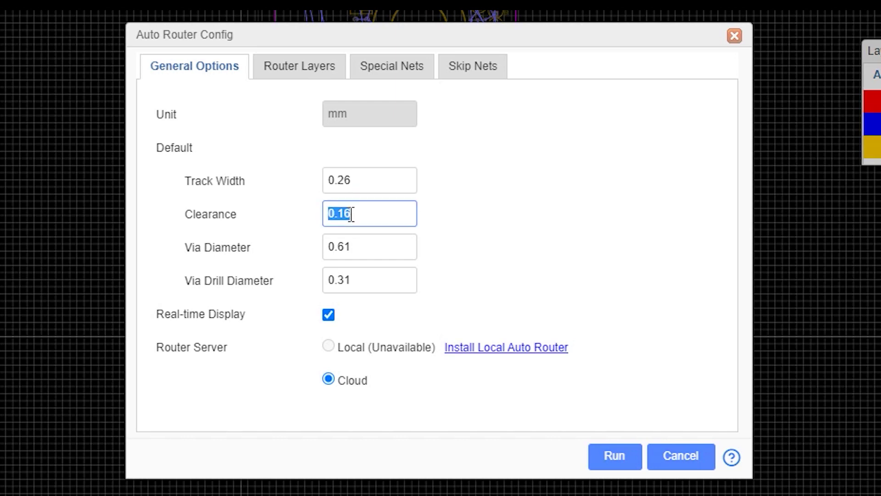
{"action": "double_click", "coordinate": [358, 247]}
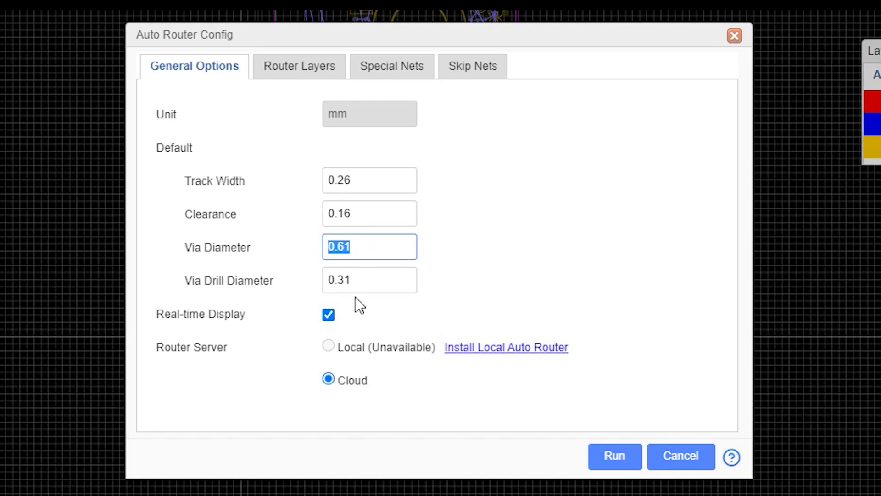
{"action": "left_click", "coordinate": [378, 292]}
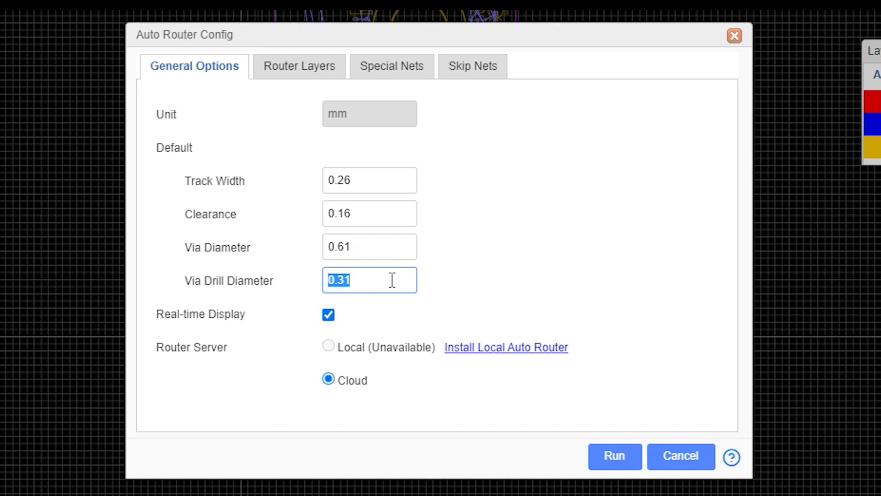
Try disabling TopLayer and BottomLayer in the auto router's layer settings, and re-enable both
{"action": "left_click", "coordinate": [309, 71]}
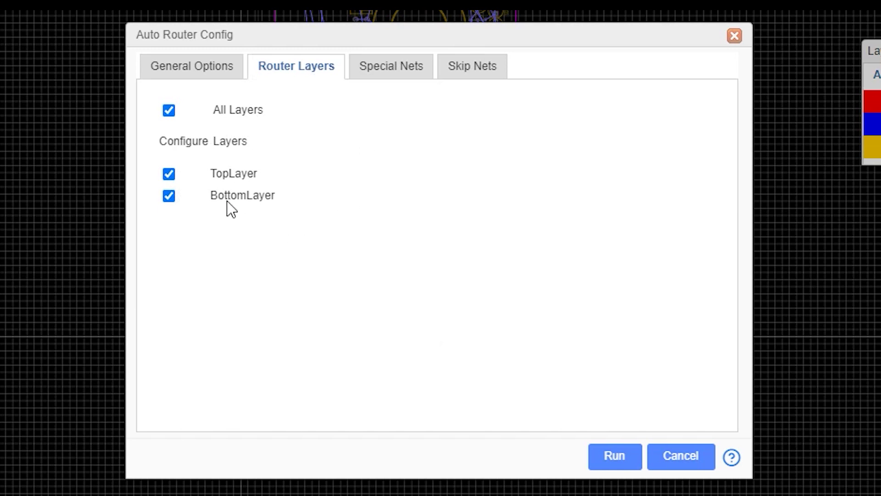
{"action": "left_click", "coordinate": [169, 174]}
{"action": "left_click", "coordinate": [169, 196]}
{"action": "left_click", "coordinate": [169, 174]}
{"action": "left_click", "coordinate": [168, 196]}
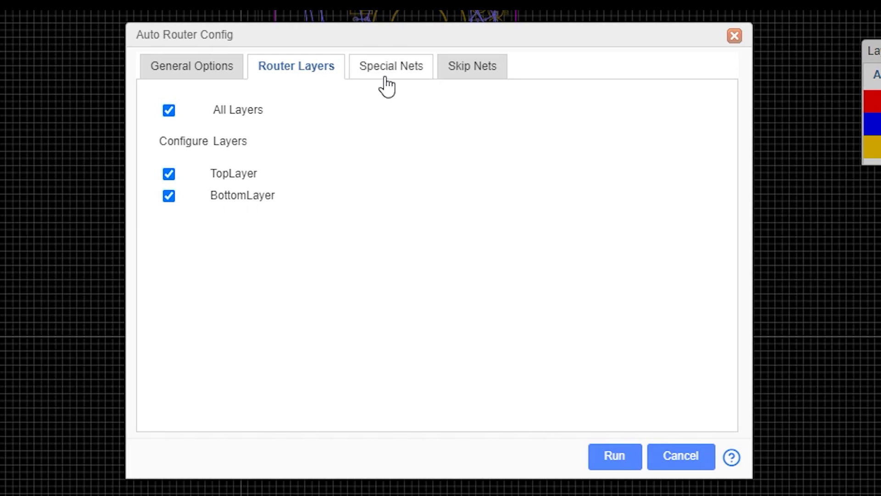
Add +VCC as a special net for auto routing with track width 3 mm and clearance 0.5 mm
{"action": "left_click", "coordinate": [404, 70]}
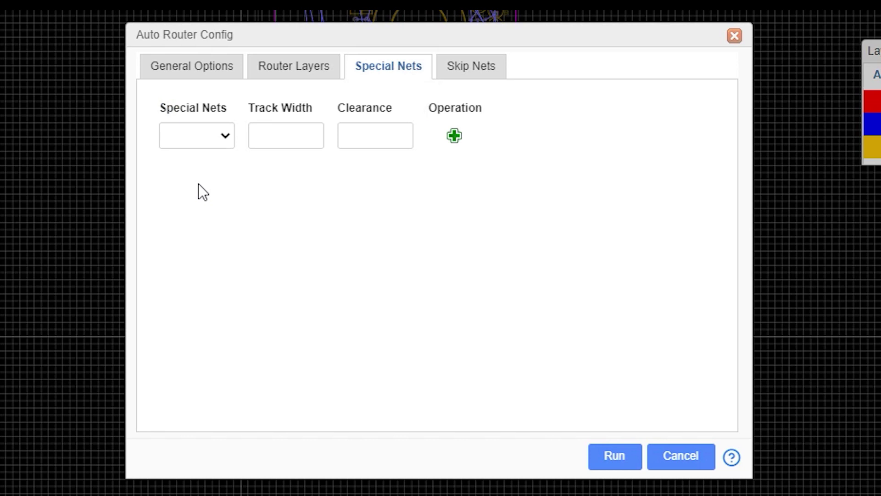
{"action": "left_click", "coordinate": [218, 136]}
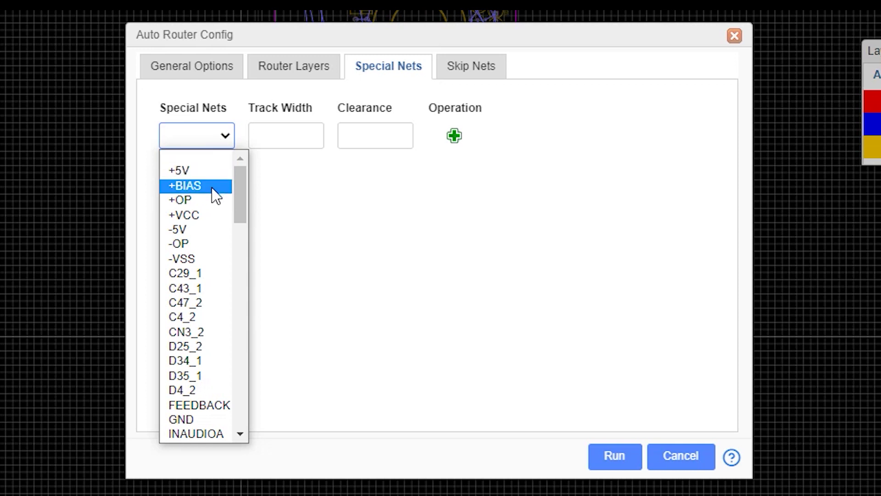
{"action": "left_click", "coordinate": [208, 215]}
{"action": "left_click", "coordinate": [270, 138]}
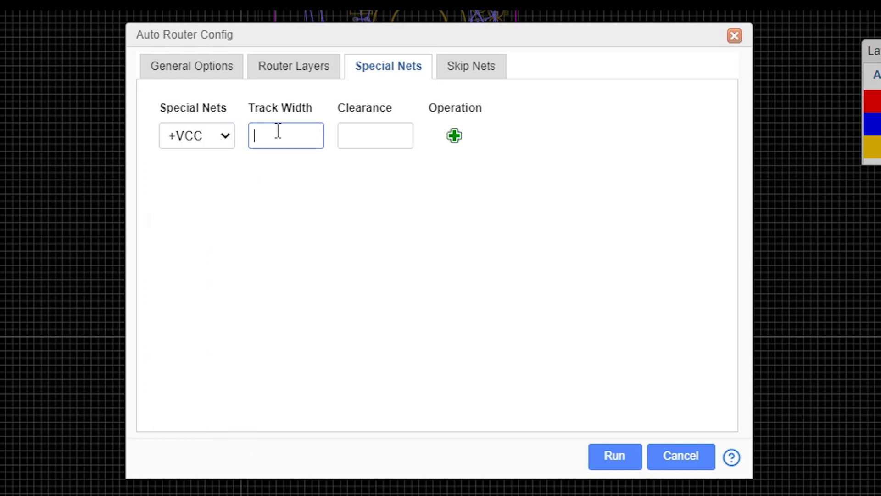
{"action": "type", "text": "3"}
{"action": "left_click", "coordinate": [378, 140]}
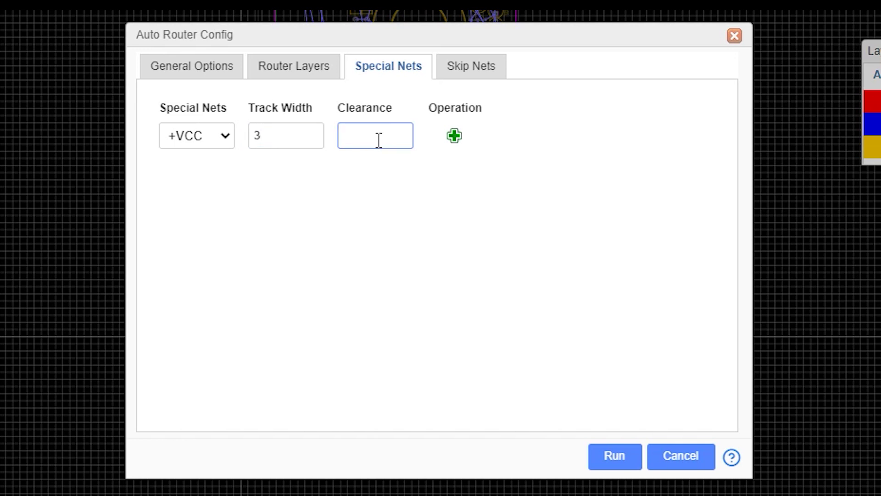
{"action": "type", "text": "0.5"}
{"action": "left_click", "coordinate": [397, 208]}
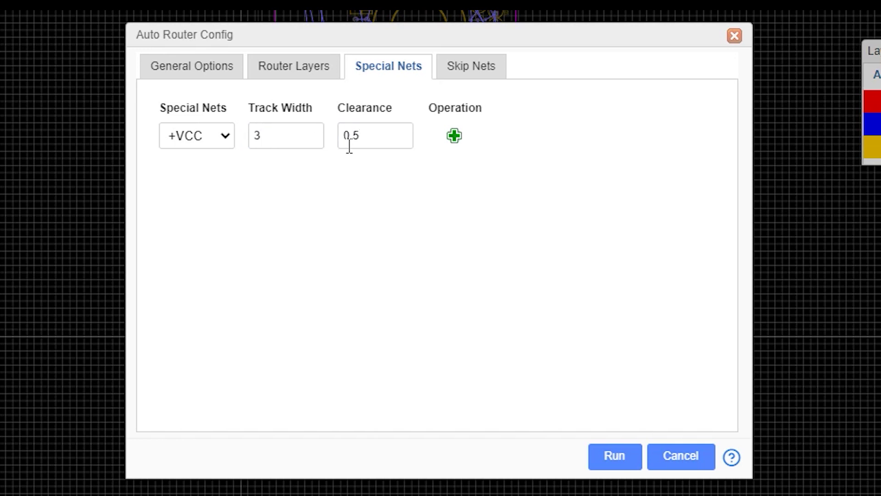
{"action": "left_click", "coordinate": [454, 136]}
Examine the remaining nets selectable as special nets and the auto router's skip nets settings
{"action": "left_click", "coordinate": [229, 174]}
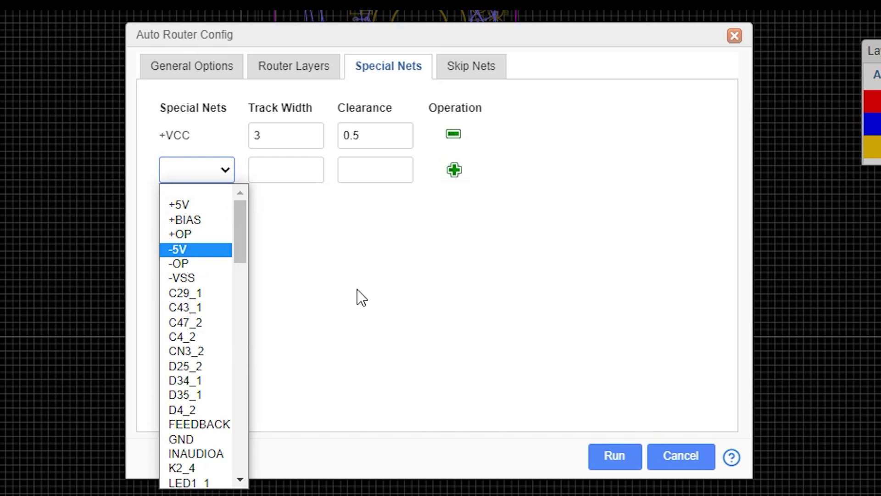
{"action": "left_click", "coordinate": [426, 295]}
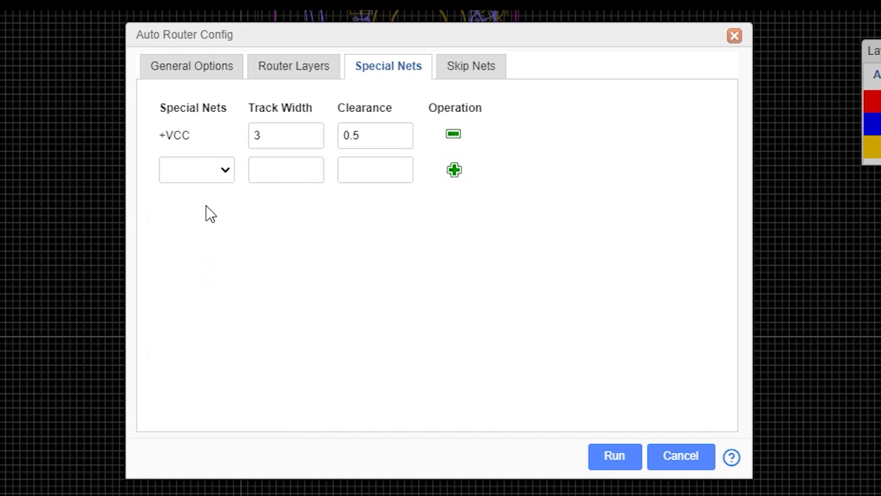
{"action": "left_click", "coordinate": [473, 67]}
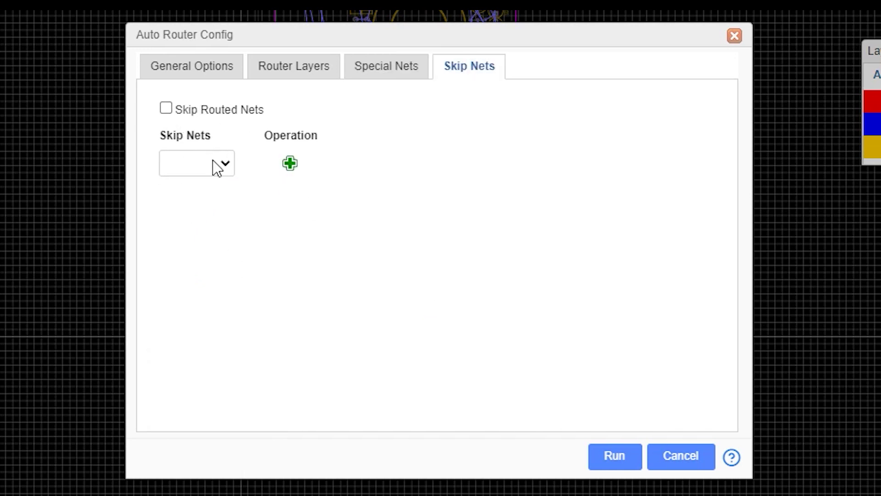
{"action": "left_click", "coordinate": [387, 68]}
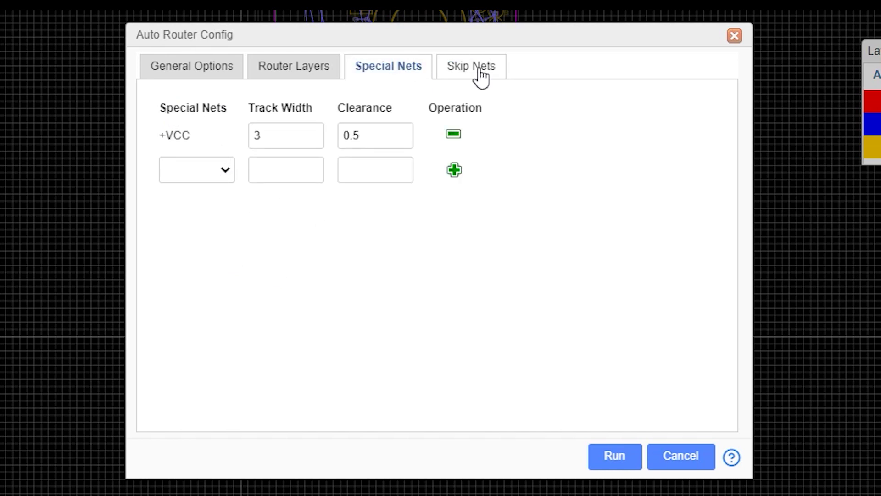
{"action": "left_click", "coordinate": [471, 74]}
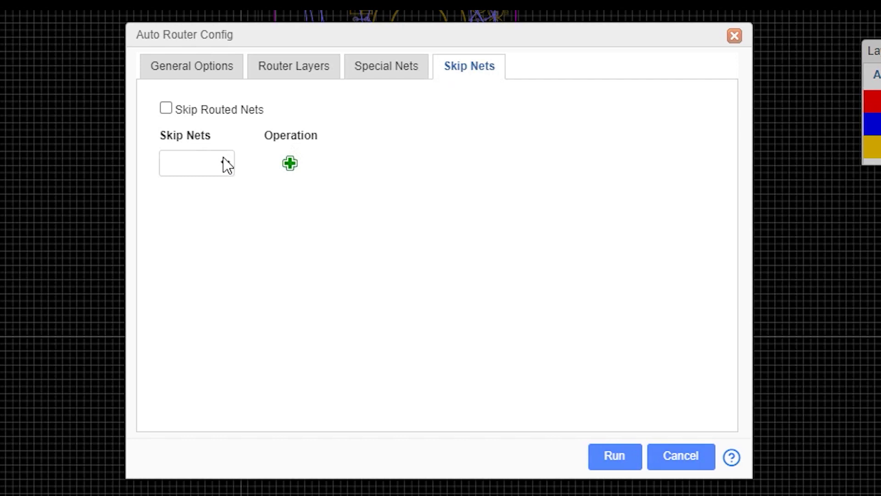
Add the GND net to the auto router's list of nets to skip
{"action": "left_click", "coordinate": [204, 171]}
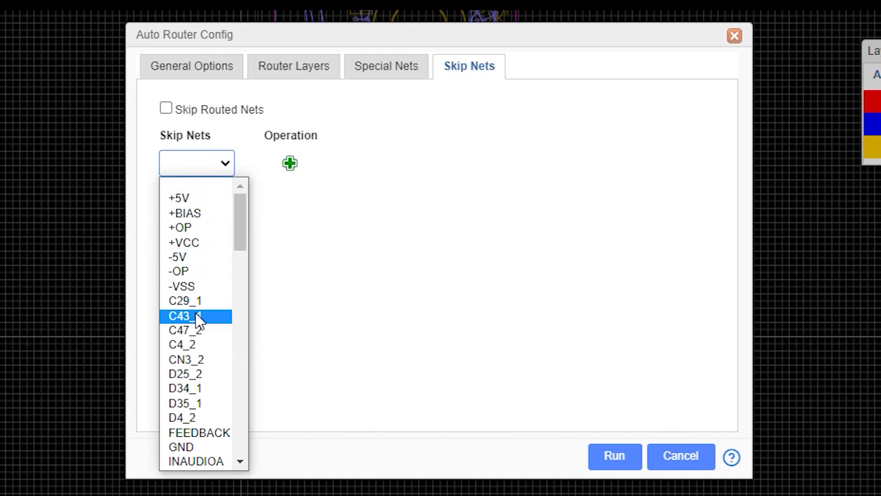
{"action": "scroll", "coordinate": [198, 339], "scroll_direction": "down", "scroll_amount": 4}
{"action": "left_click", "coordinate": [181, 258]}
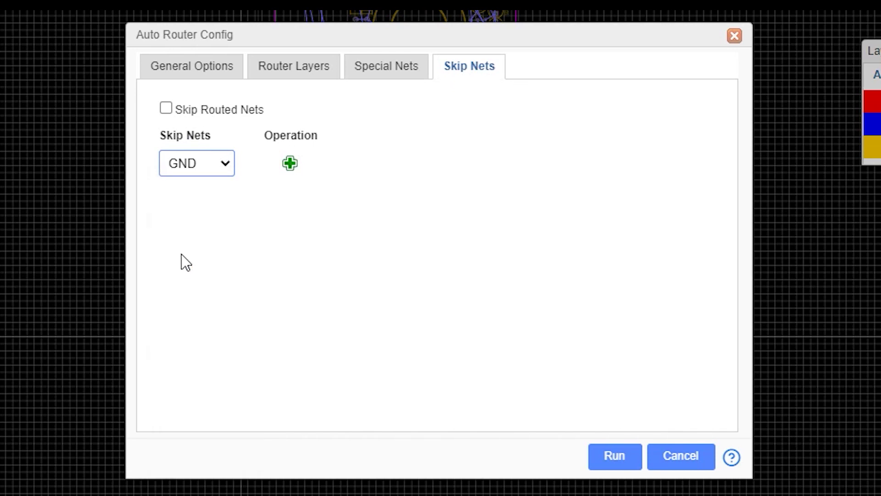
{"action": "left_click", "coordinate": [290, 164]}
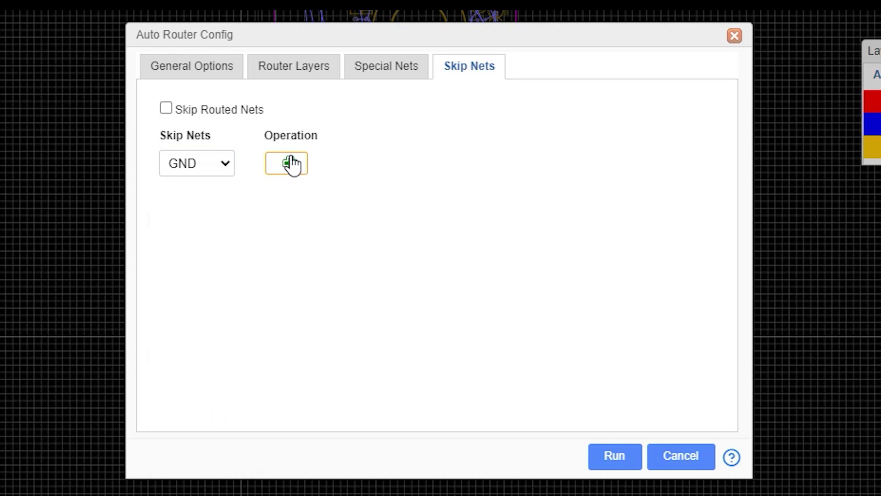
{"action": "left_click", "coordinate": [290, 164]}
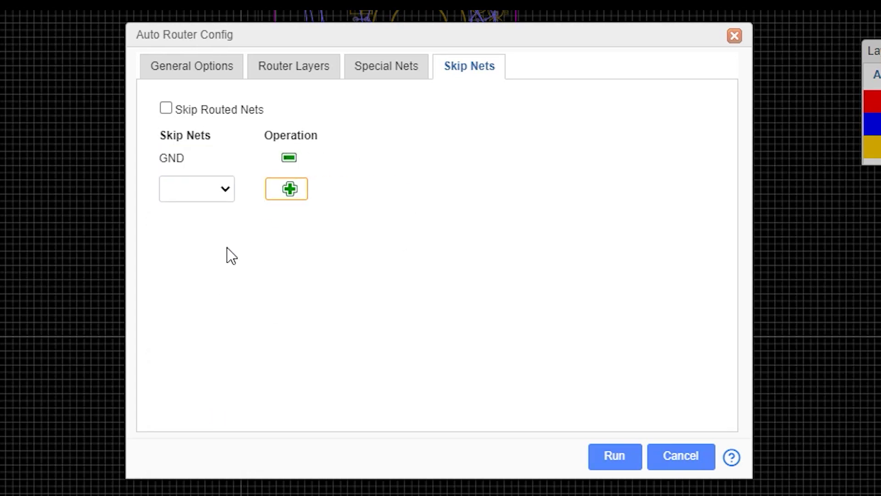
Try the Skip Routed Nets option, leave it disabled, run the auto router on the board and dismiss its report
{"action": "left_click", "coordinate": [166, 109]}
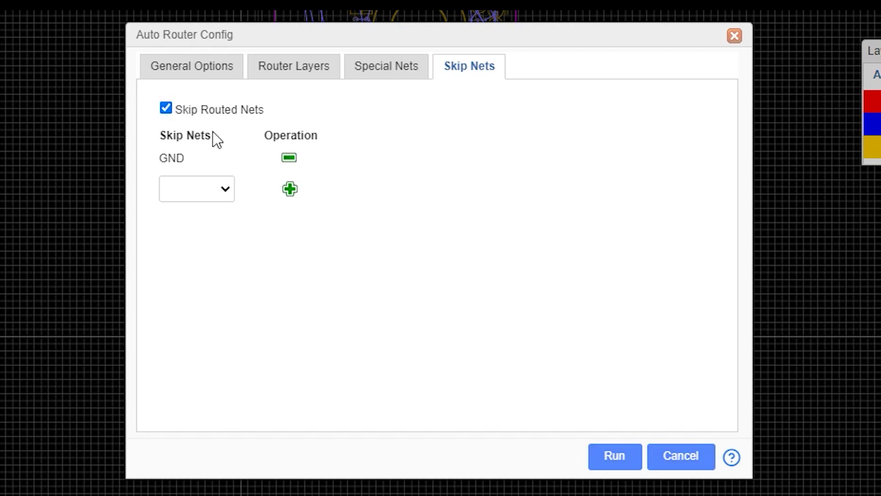
{"action": "left_click", "coordinate": [186, 111]}
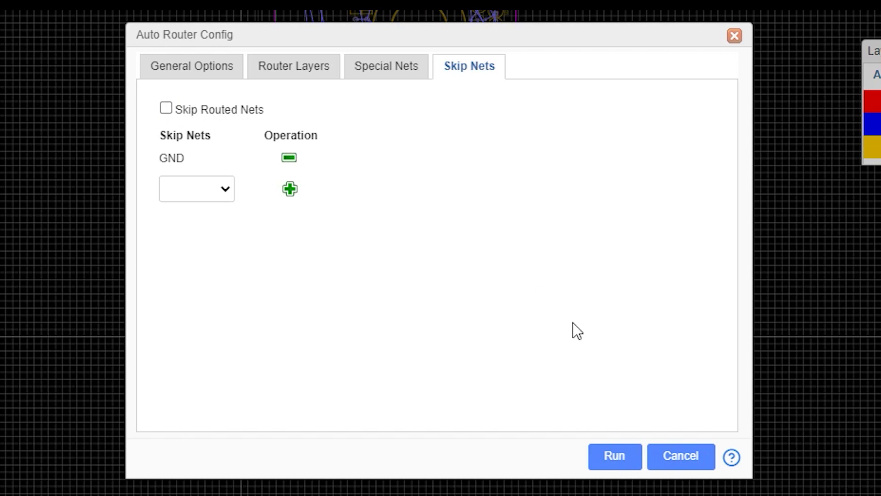
{"action": "left_click", "coordinate": [614, 457]}
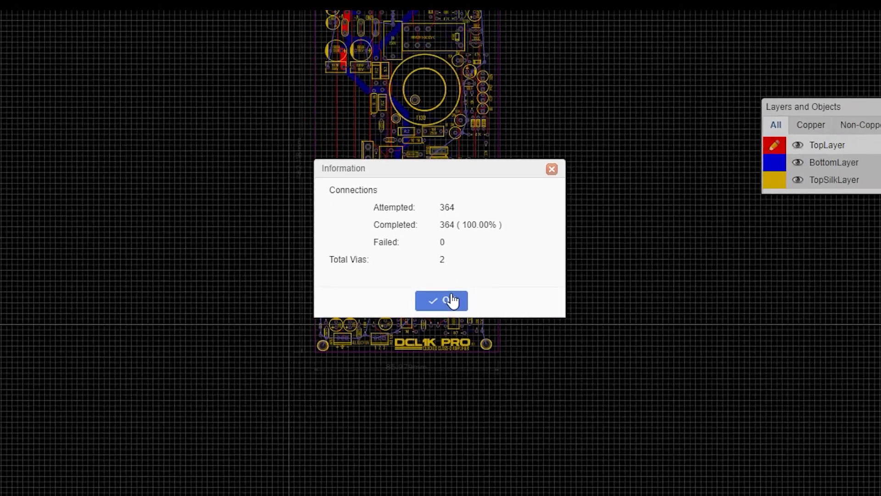
{"action": "left_click", "coordinate": [455, 304]}
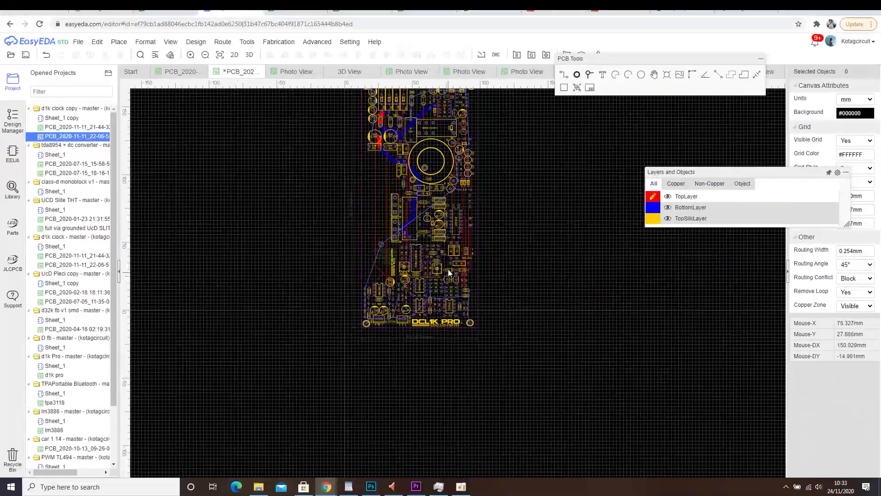
Inspect the auto-routed tracks from the input and feedback sections up to the output and power supply sections
{"action": "scroll", "coordinate": [412, 238], "scroll_direction": "up", "scroll_amount": 5}
{"action": "right_click_drag", "start_coordinate": [412, 286], "coordinate": [392, 232]}
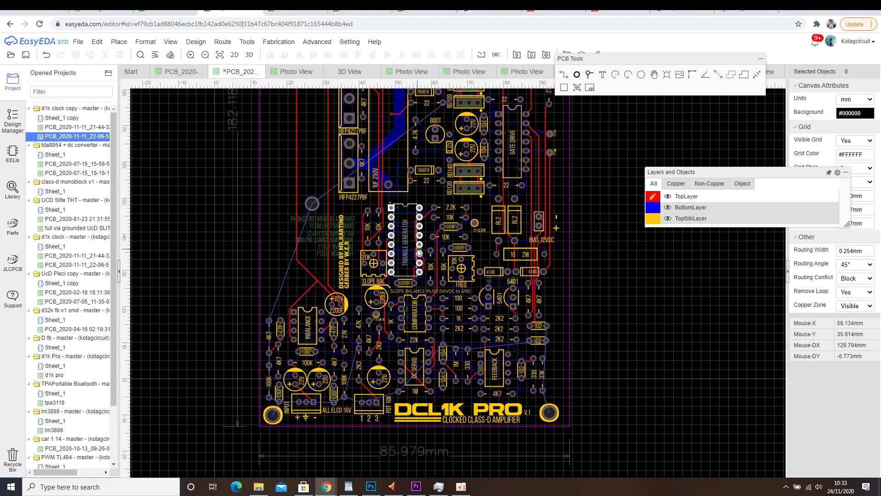
{"action": "scroll", "coordinate": [381, 359], "scroll_direction": "up", "scroll_amount": 6}
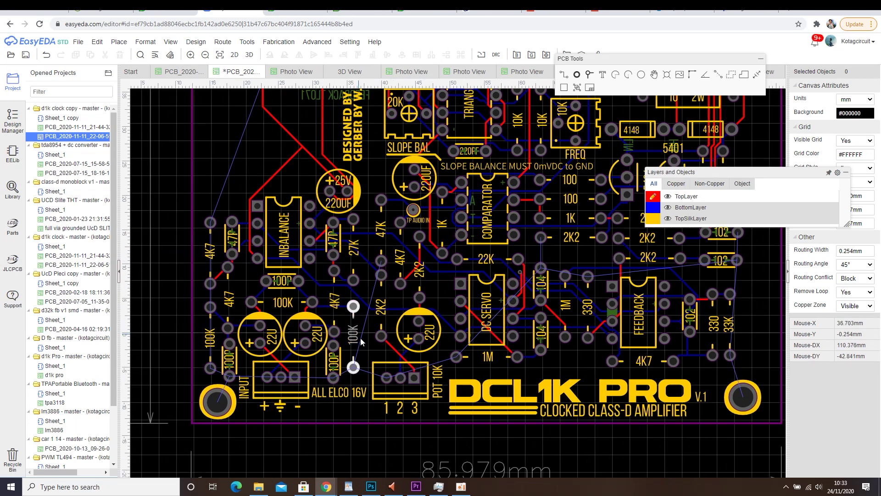
{"action": "scroll", "coordinate": [350, 379], "scroll_direction": "down", "scroll_amount": 6}
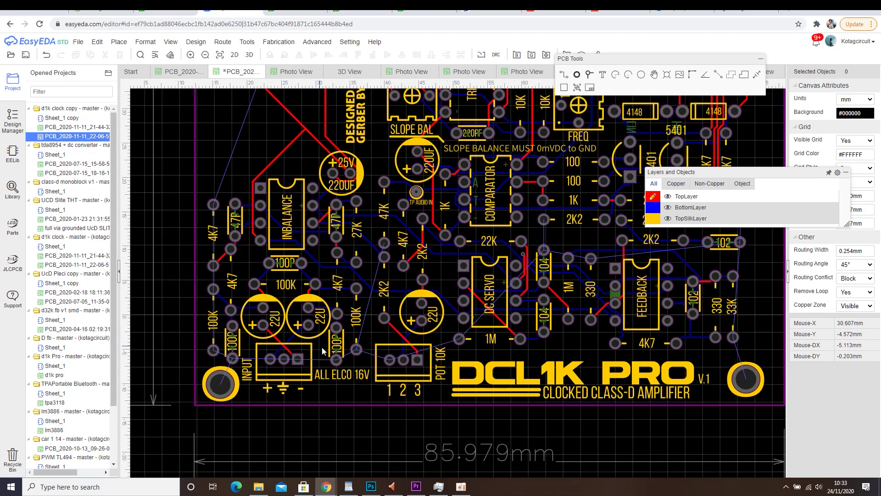
{"action": "right_click_drag", "start_coordinate": [321, 347], "coordinate": [374, 402]}
{"action": "right_click_drag", "start_coordinate": [311, 212], "coordinate": [282, 338]}
{"action": "right_click_drag", "start_coordinate": [322, 175], "coordinate": [265, 316]}
{"action": "scroll", "coordinate": [332, 245], "scroll_direction": "up", "scroll_amount": 1}
{"action": "scroll", "coordinate": [340, 242], "scroll_direction": "down", "scroll_amount": 2}
{"action": "right_click_drag", "start_coordinate": [406, 120], "coordinate": [312, 208]}
{"action": "scroll", "coordinate": [312, 209], "scroll_direction": "up", "scroll_amount": 1}
{"action": "scroll", "coordinate": [300, 197], "scroll_direction": "down", "scroll_amount": 3}
{"action": "scroll", "coordinate": [297, 280], "scroll_direction": "up", "scroll_amount": 1}
Examine the thick +VCC tracks near the T130 coil and the routing around the comparator, triangle generator and gate drive
{"action": "left_click", "coordinate": [297, 280]}
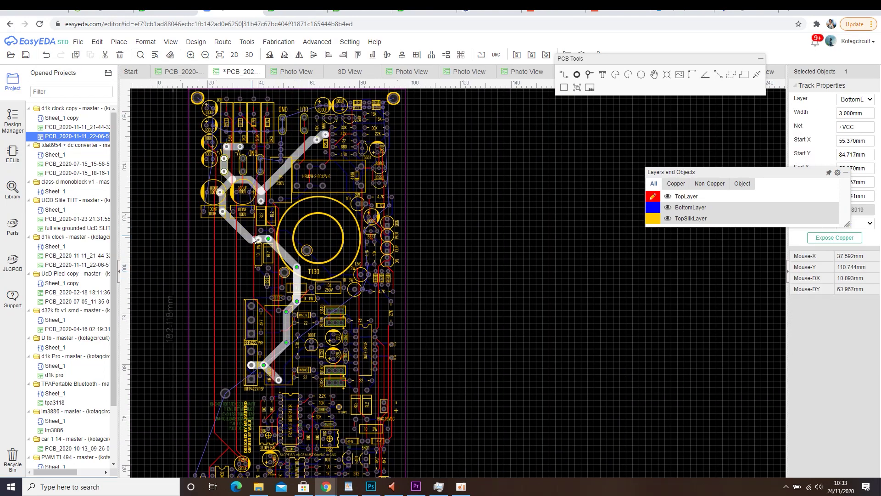
{"action": "scroll", "coordinate": [239, 234], "scroll_direction": "up", "scroll_amount": 2}
{"action": "left_click", "coordinate": [238, 236]}
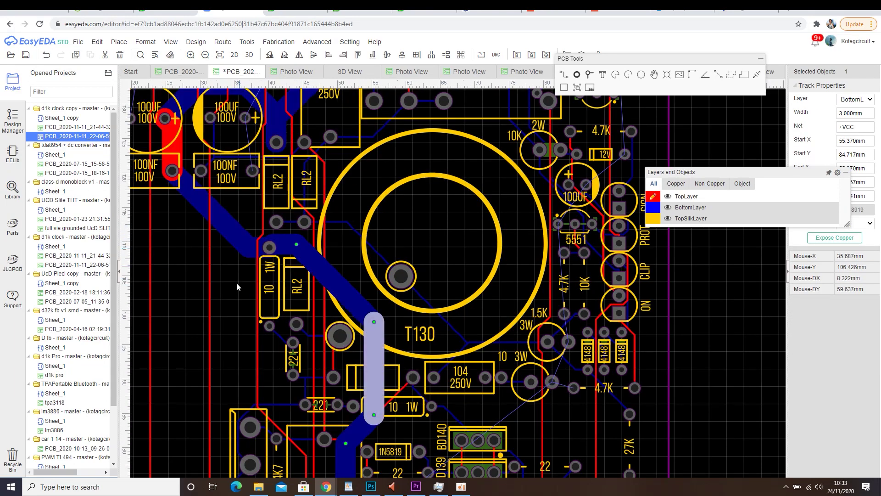
{"action": "scroll", "coordinate": [330, 265], "scroll_direction": "down", "scroll_amount": 5}
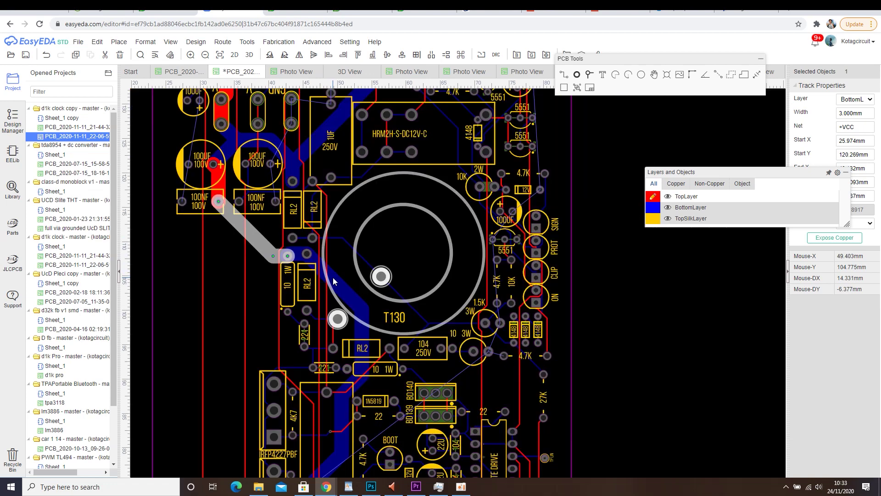
{"action": "scroll", "coordinate": [275, 354], "scroll_direction": "up", "scroll_amount": 3}
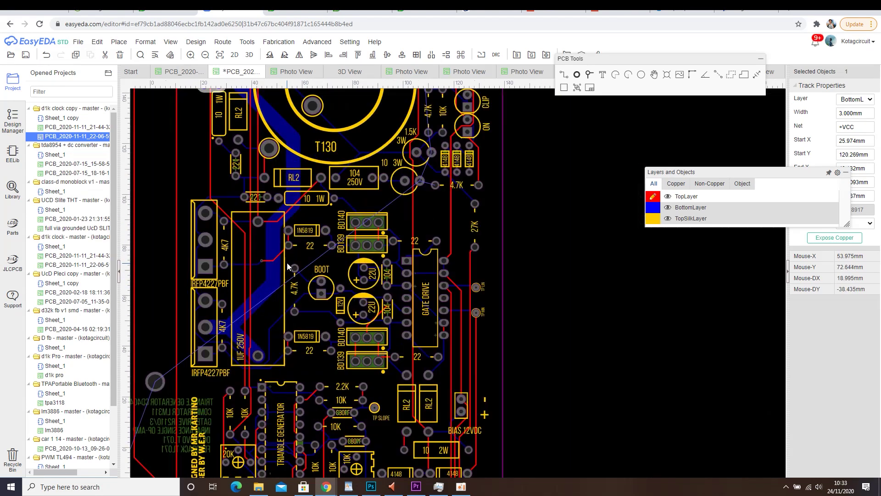
{"action": "right_click_drag", "start_coordinate": [259, 347], "coordinate": [264, 213]}
{"action": "right_click_drag", "start_coordinate": [267, 263], "coordinate": [340, 266]}
{"action": "scroll", "coordinate": [425, 318], "scroll_direction": "up", "scroll_amount": 3}
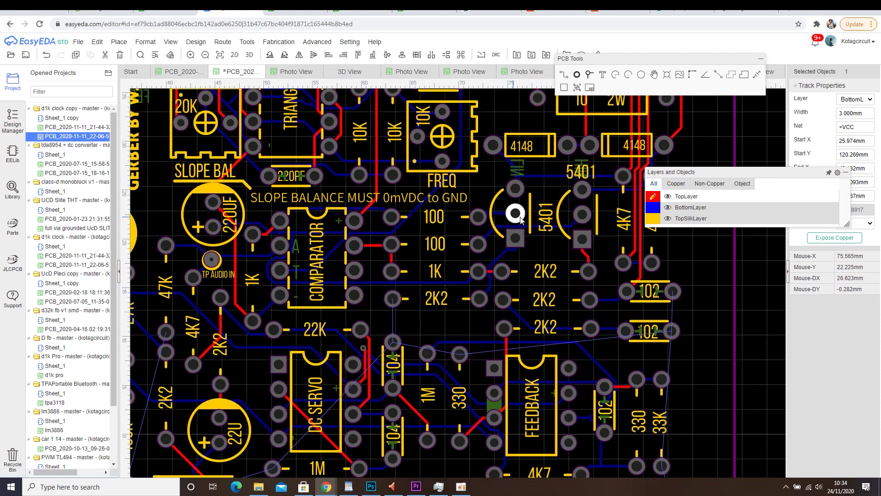
{"action": "scroll", "coordinate": [384, 231], "scroll_direction": "down", "scroll_amount": 2}
{"action": "right_click_drag", "start_coordinate": [392, 222], "coordinate": [398, 293]}
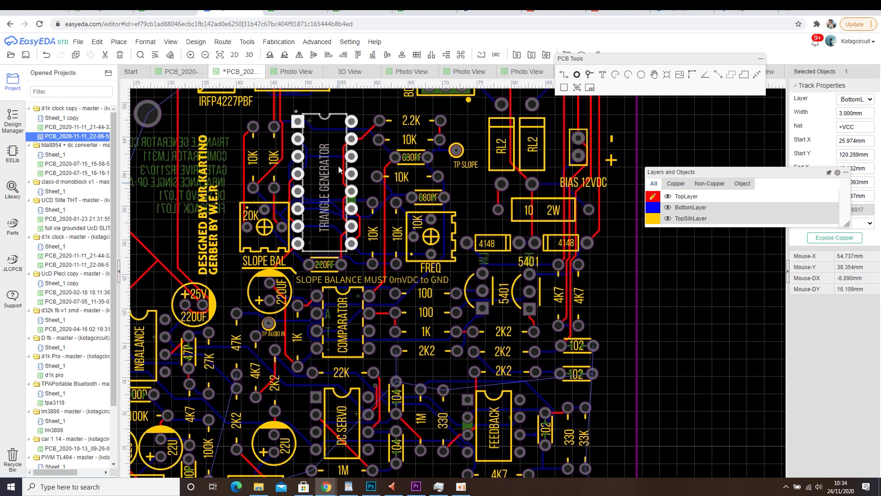
{"action": "right_click_drag", "start_coordinate": [370, 110], "coordinate": [319, 260]}
{"action": "right_click_drag", "start_coordinate": [329, 220], "coordinate": [338, 315]}
{"action": "scroll", "coordinate": [444, 190], "scroll_direction": "down", "scroll_amount": 2}
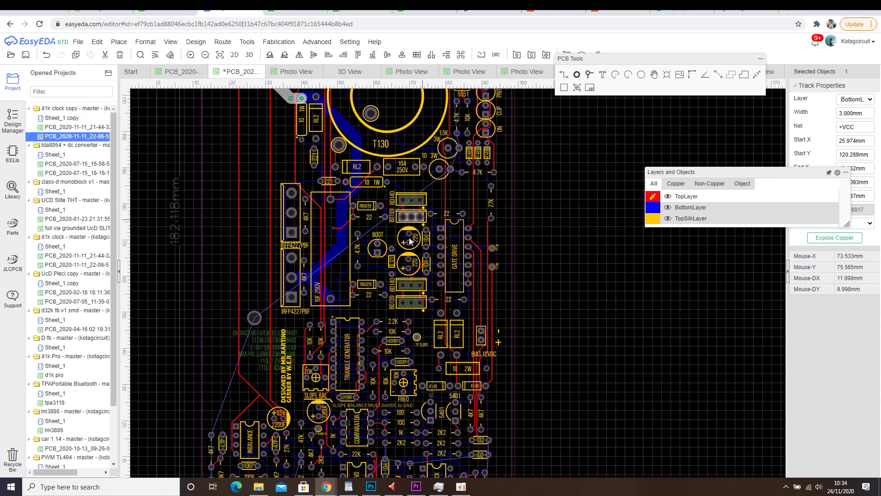
Set the width of the U7_6 bottom-layer track between the 4.7K resistor and the 12V diode to 1 mm
{"action": "scroll", "coordinate": [368, 302], "scroll_direction": "up", "scroll_amount": 2}
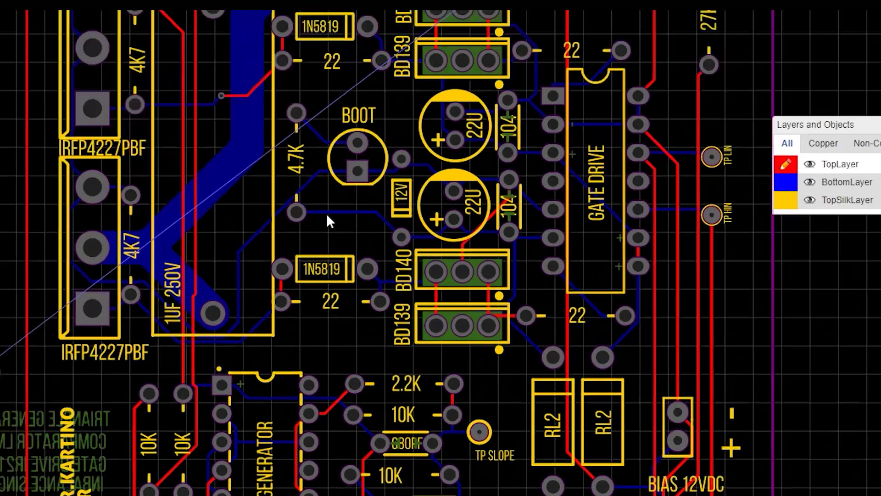
{"action": "left_click", "coordinate": [338, 213]}
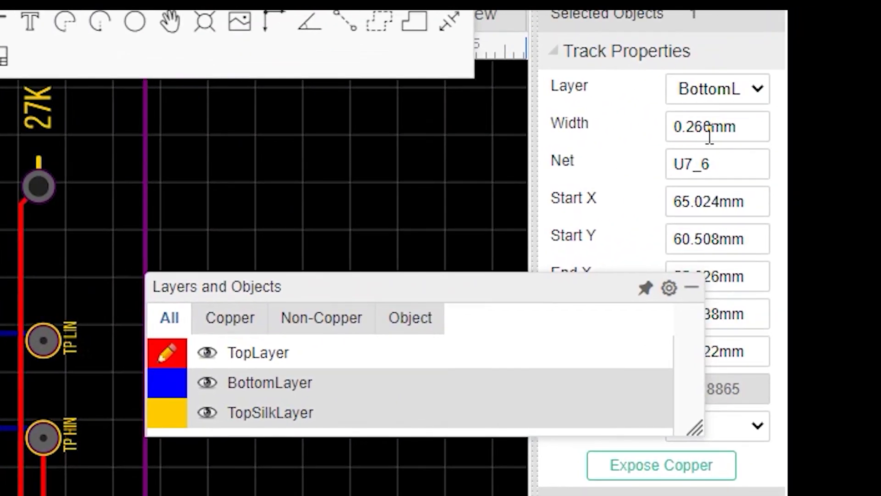
{"action": "left_click", "coordinate": [834, 104]}
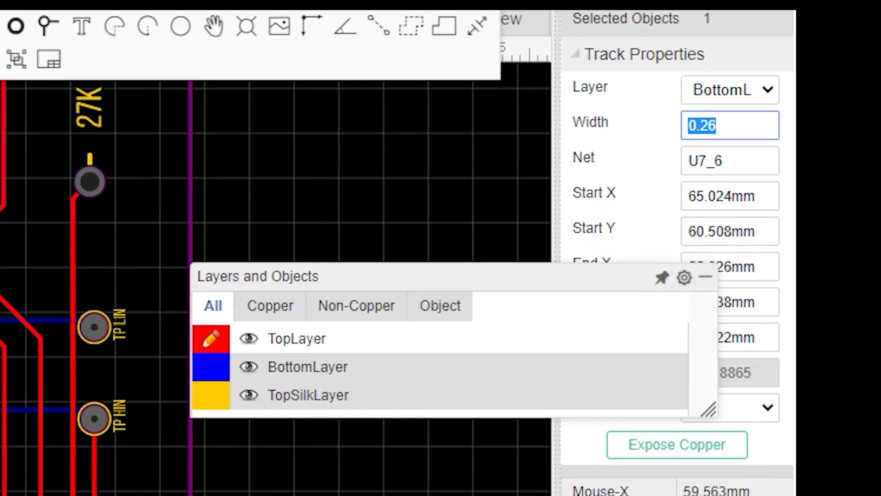
{"action": "left_click", "coordinate": [0, 349]}
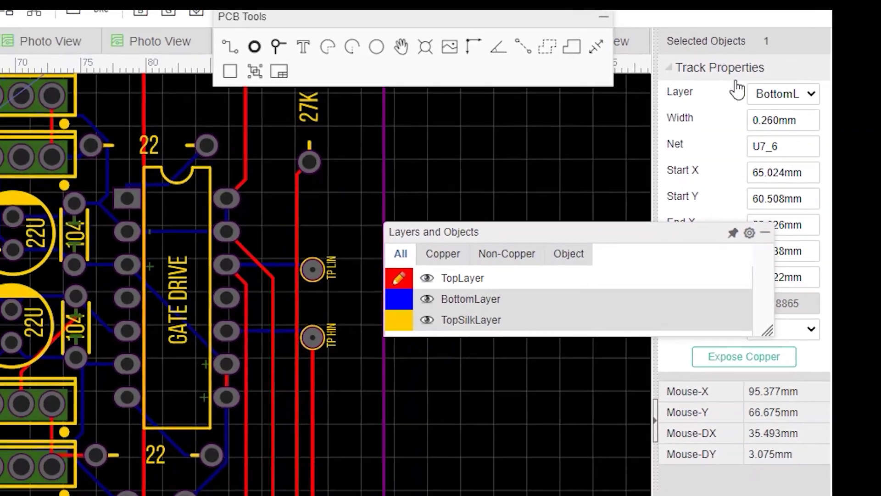
{"action": "left_click", "coordinate": [748, 122]}
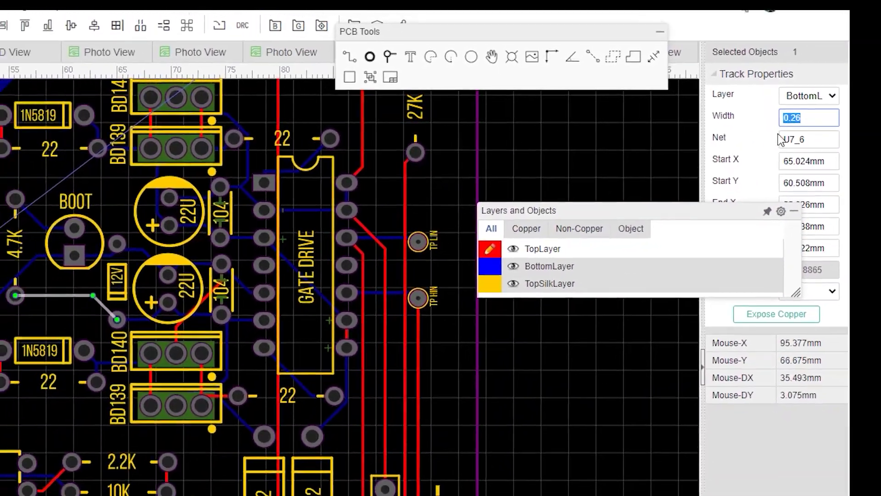
{"action": "type", "text": "1"}
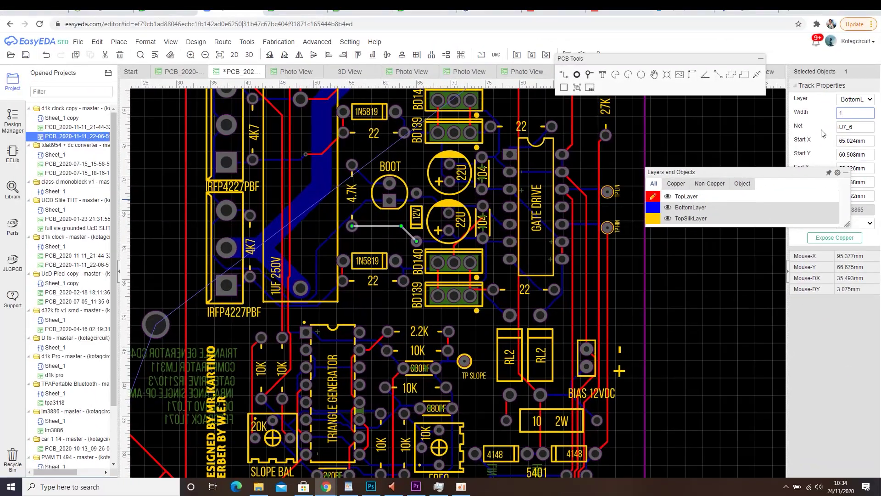
{"action": "key", "text": "Return"}
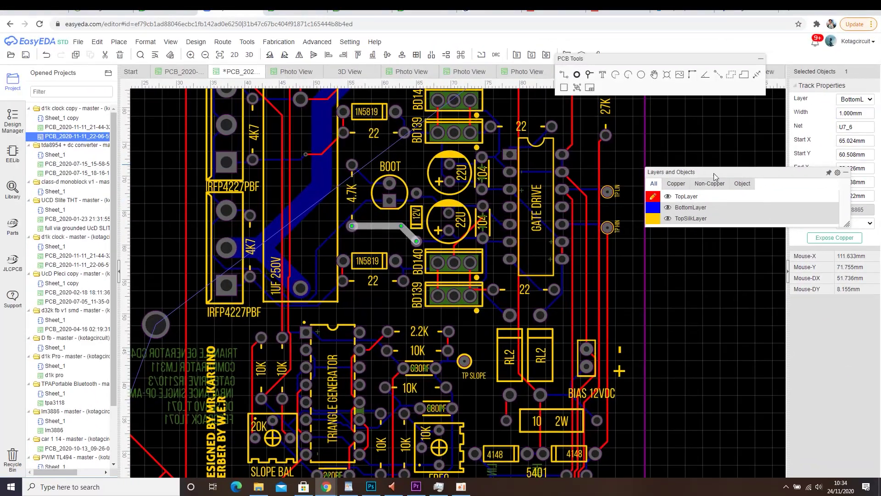
{"action": "left_click", "coordinate": [378, 249]}
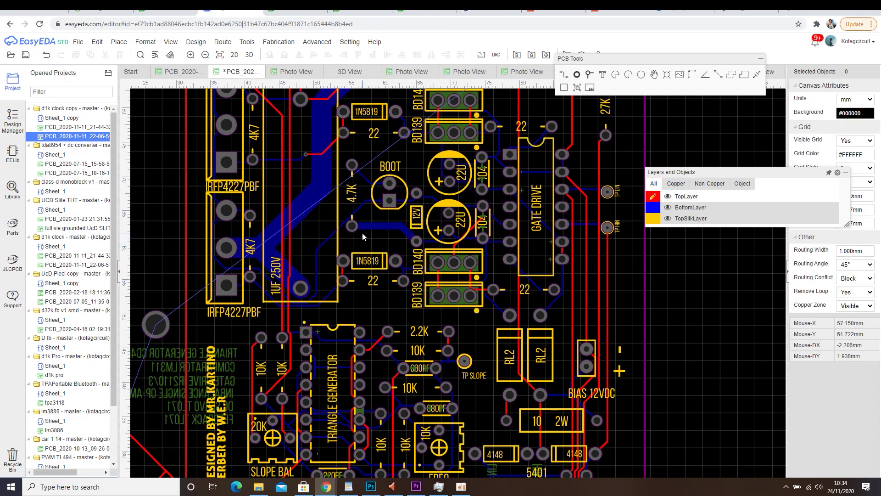
Unroute all tracks on the DCL1K PRO board
{"action": "scroll", "coordinate": [362, 232], "scroll_direction": "up", "scroll_amount": 2}
{"action": "scroll", "coordinate": [406, 237], "scroll_direction": "down", "scroll_amount": 1}
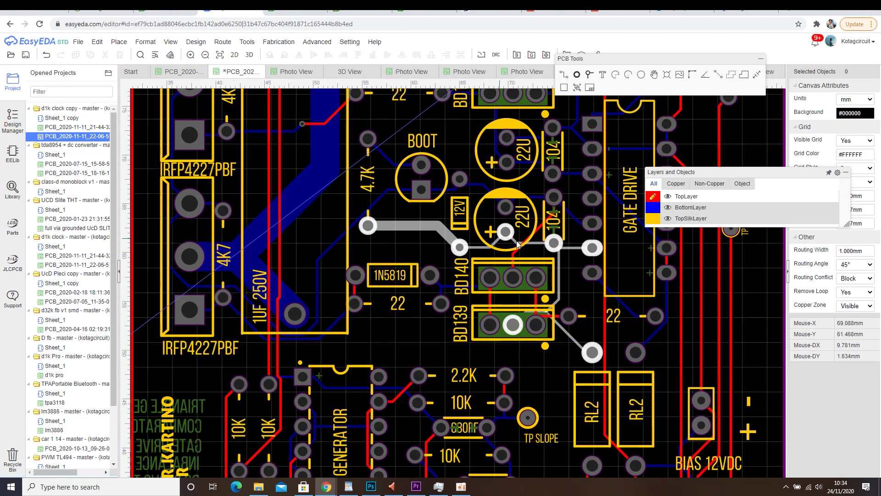
{"action": "scroll", "coordinate": [505, 303], "scroll_direction": "down", "scroll_amount": 4}
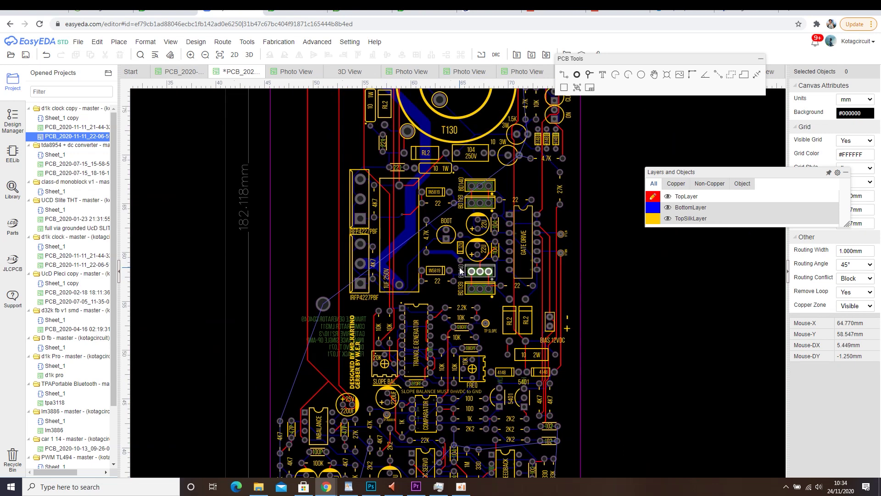
{"action": "right_click_drag", "start_coordinate": [447, 298], "coordinate": [441, 210]}
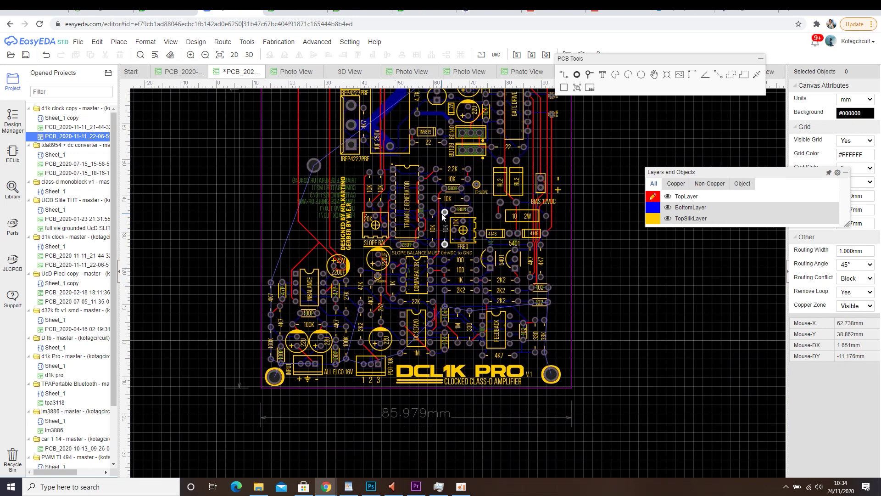
{"action": "scroll", "coordinate": [370, 307], "scroll_direction": "up", "scroll_amount": 3}
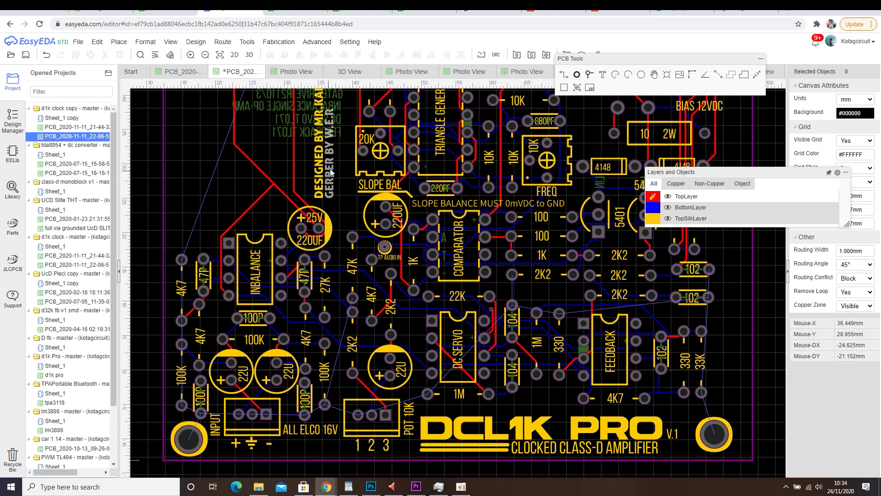
{"action": "left_click", "coordinate": [256, 42]}
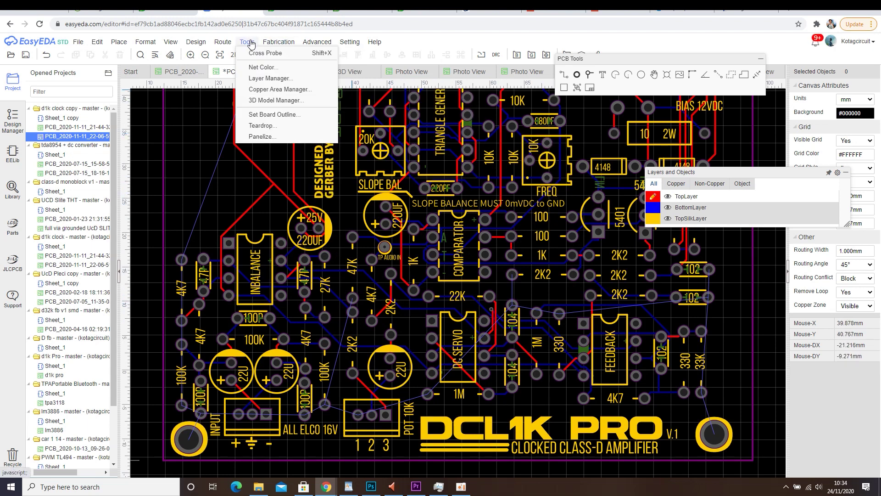
{"action": "mouse_move", "coordinate": [223, 42]}
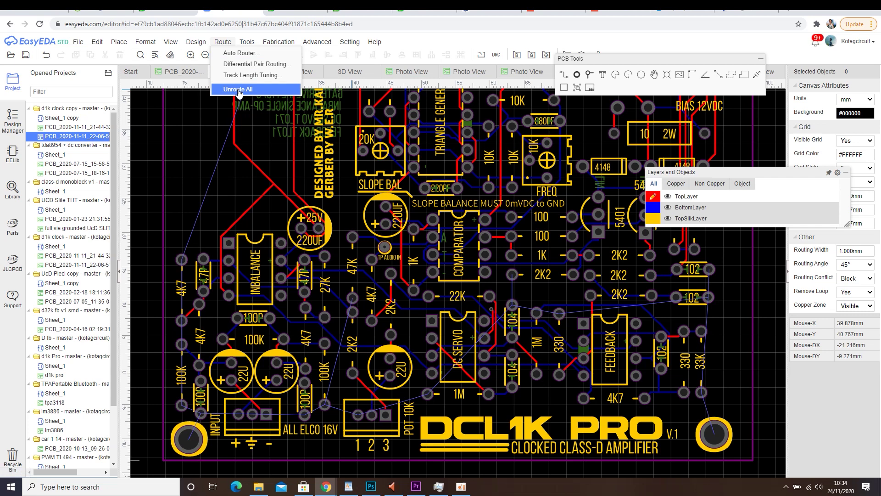
{"action": "left_click", "coordinate": [238, 90]}
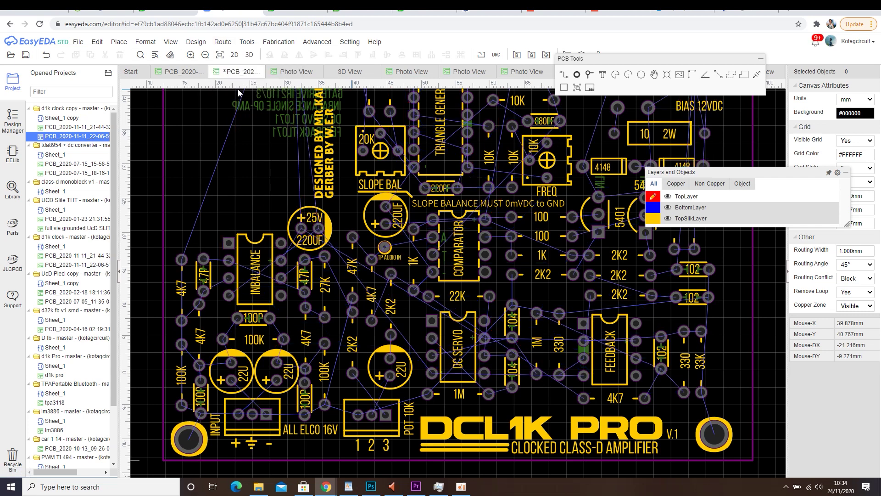
{"action": "scroll", "coordinate": [339, 173], "scroll_direction": "down", "scroll_amount": 3}
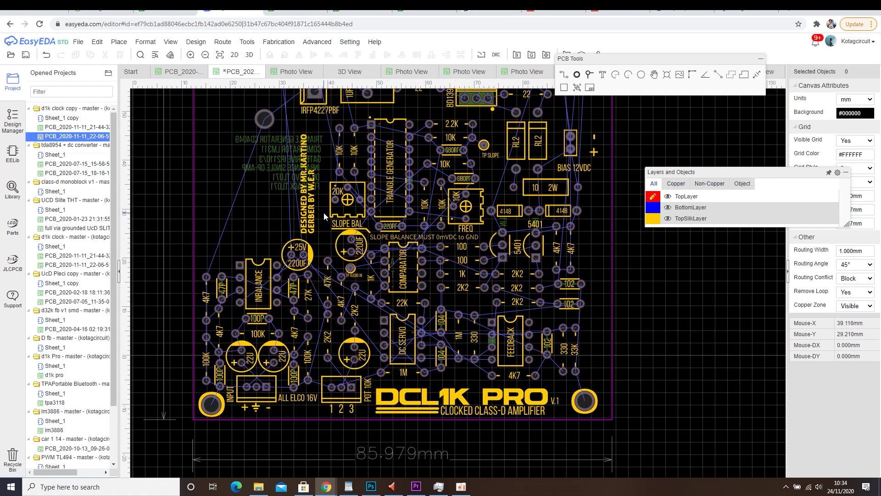
{"action": "scroll", "coordinate": [315, 231], "scroll_direction": "down", "scroll_amount": 3}
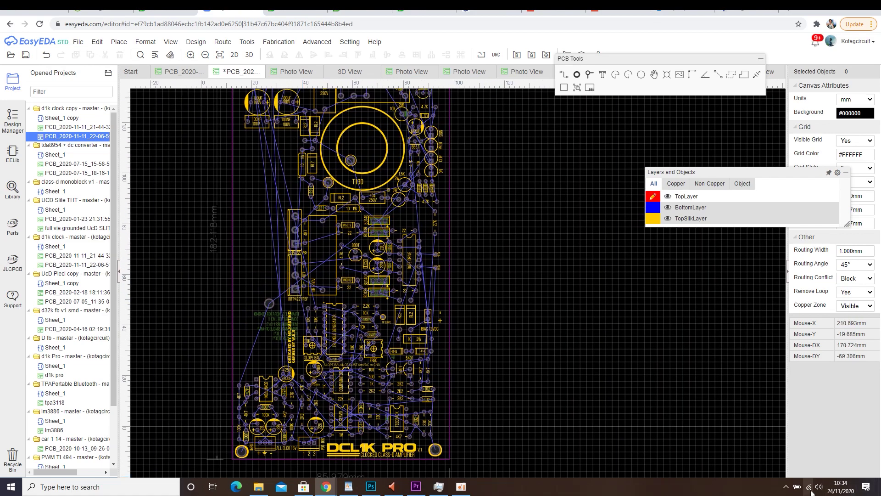
Make the bottom layer active for track routing and set the routing width to 0.5 mm
{"action": "scroll", "coordinate": [246, 451], "scroll_direction": "up", "scroll_amount": 8}
{"action": "mouse_move", "coordinate": [662, 246]}
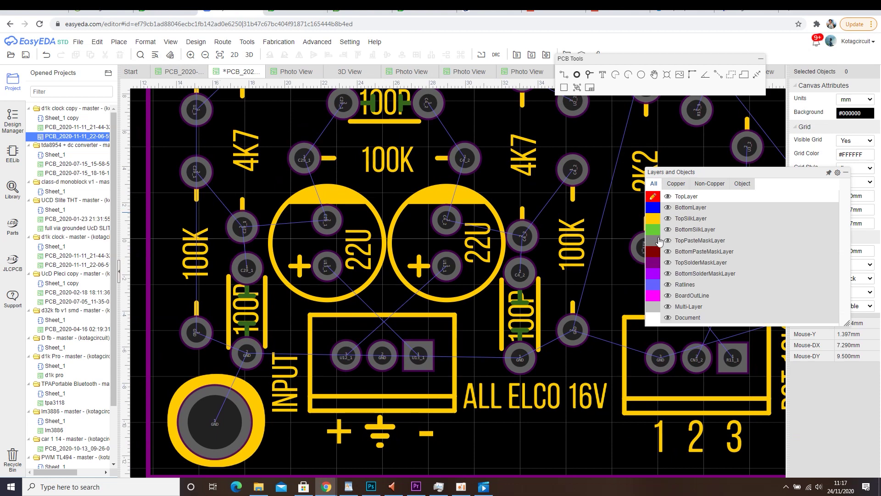
{"action": "left_click", "coordinate": [657, 210]}
{"action": "left_click", "coordinate": [567, 74]}
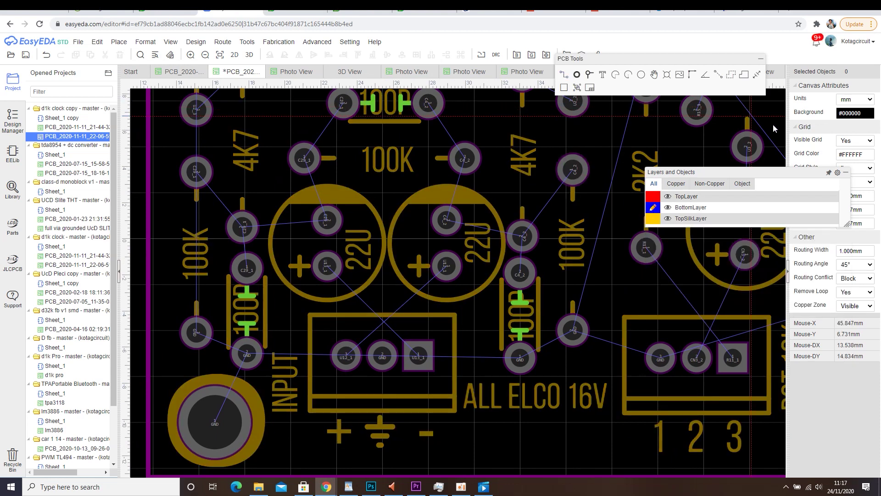
{"action": "mouse_move", "coordinate": [815, 171]}
{"action": "left_click_drag", "start_coordinate": [745, 175], "coordinate": [676, 70]}
{"action": "left_click", "coordinate": [844, 252]}
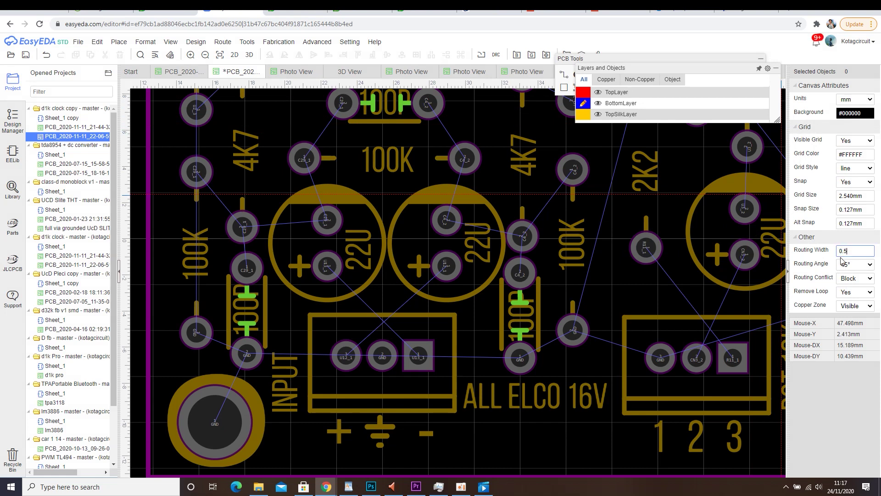
Route the U13_1 track from the first 22U capacitor's positive pad to pad 1 of the input connector
{"action": "scroll", "coordinate": [365, 323], "scroll_direction": "up", "scroll_amount": 3}
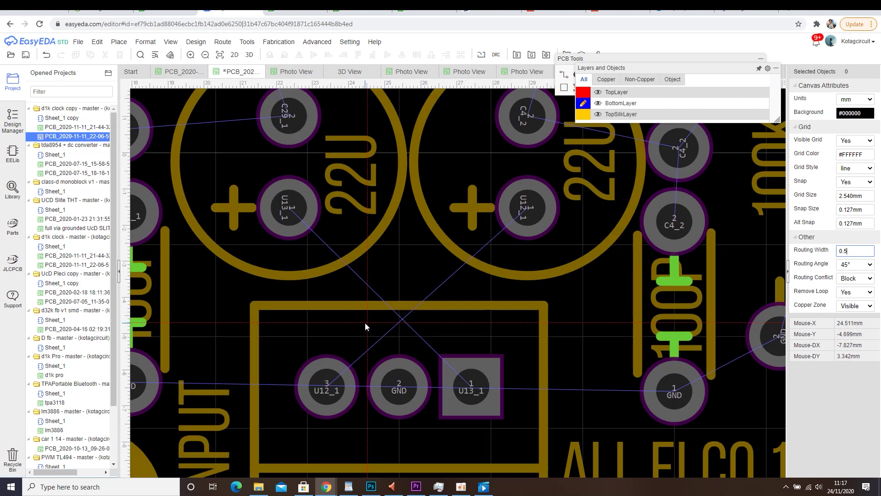
{"action": "left_click", "coordinate": [289, 208]}
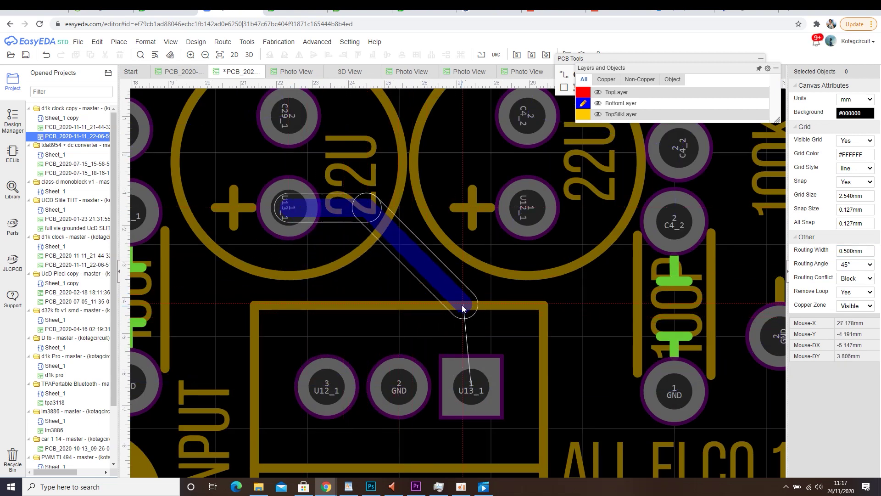
{"action": "left_click", "coordinate": [472, 388]}
Try to route the U12_1 track from the second 22U capacitor around the input connector to its pad 3
{"action": "left_click", "coordinate": [527, 207]}
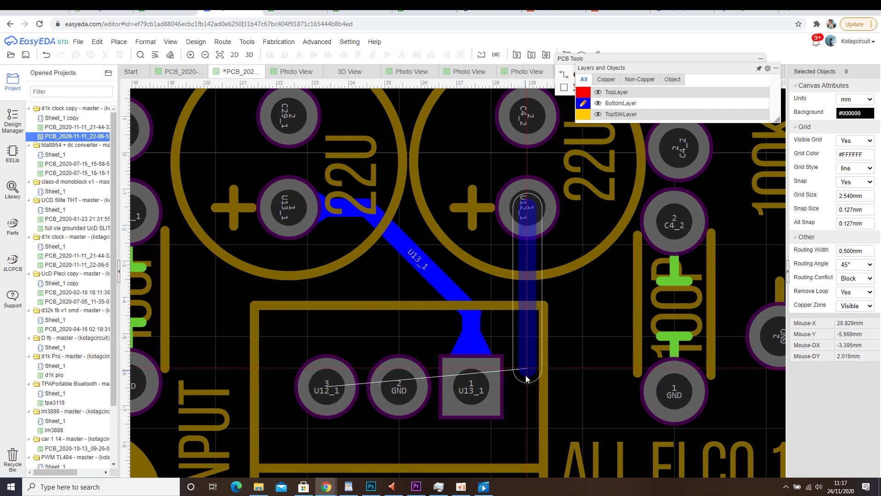
{"action": "left_click", "coordinate": [529, 424]}
{"action": "left_click", "coordinate": [340, 459]}
{"action": "left_click", "coordinate": [316, 395]}
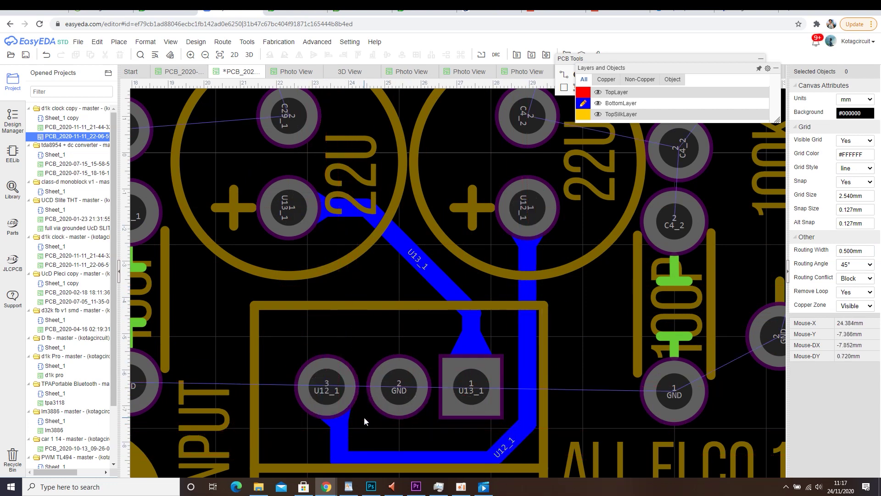
{"action": "key", "text": "ctrl+z"}
{"action": "mouse_move", "coordinate": [589, 85]}
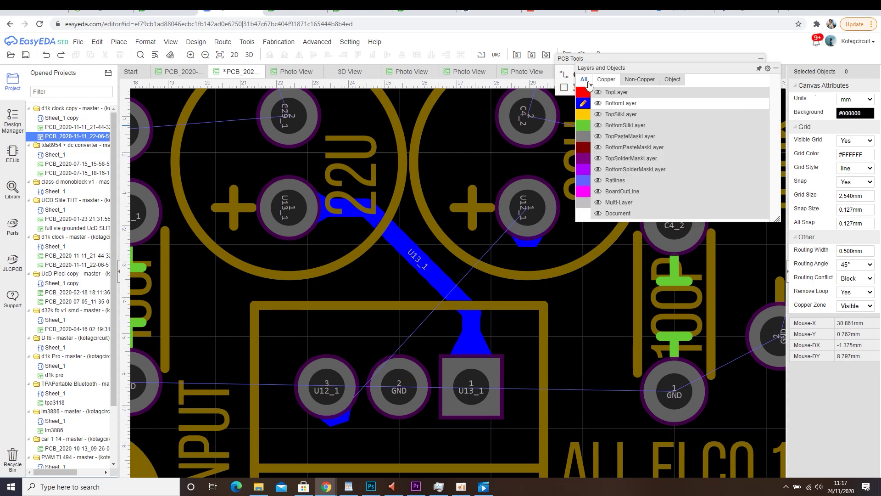
Route the U12_1 track from the second 22U capacitor around the connector's lower side to pad 3, with angled corners
{"action": "left_click", "coordinate": [527, 209]}
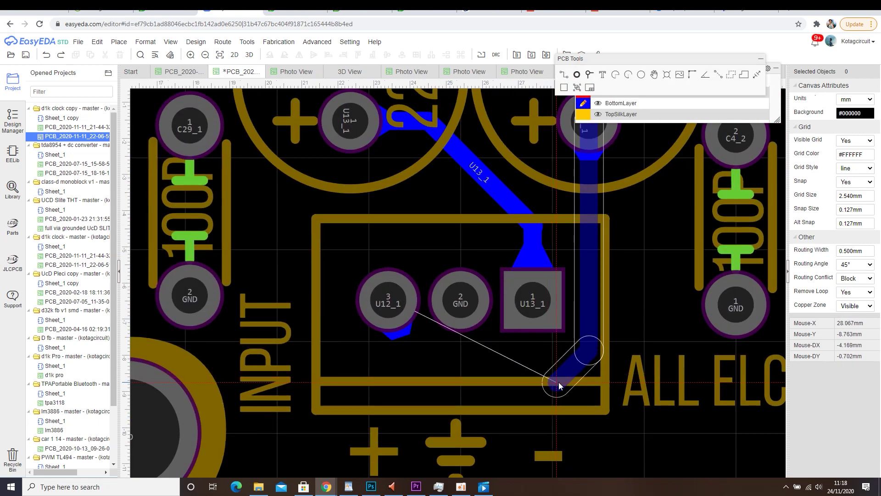
{"action": "left_click", "coordinate": [559, 384]}
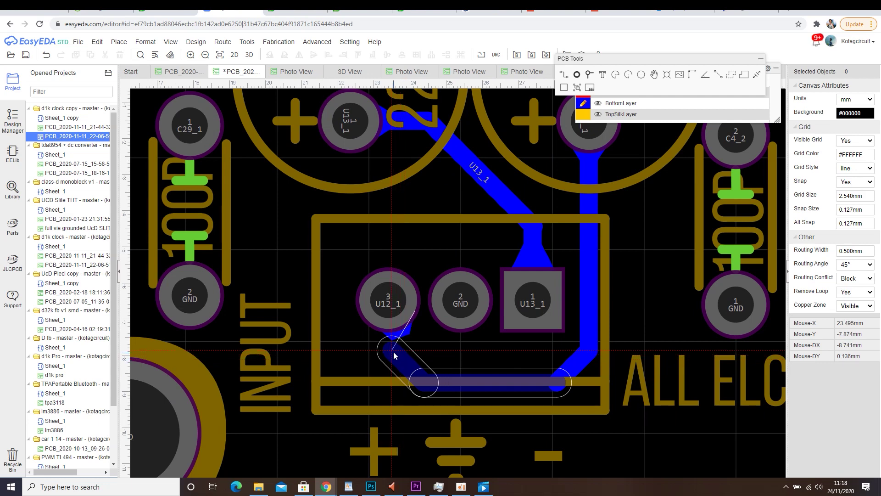
{"action": "left_click", "coordinate": [394, 352]}
{"action": "left_click", "coordinate": [390, 303]}
Route the C29_1 tracks joining the 100P capacitor, the neighbouring resistor pad and the first 22U capacitor's pad 2
{"action": "scroll", "coordinate": [406, 292], "scroll_direction": "down", "scroll_amount": 3}
{"action": "right_click_drag", "start_coordinate": [346, 303], "coordinate": [436, 417]}
{"action": "scroll", "coordinate": [385, 315], "scroll_direction": "up", "scroll_amount": 3}
{"action": "right_click_drag", "start_coordinate": [390, 238], "coordinate": [391, 369]}
{"action": "left_click", "coordinate": [391, 371]}
{"action": "left_click", "coordinate": [387, 292]}
{"action": "left_click", "coordinate": [569, 264]}
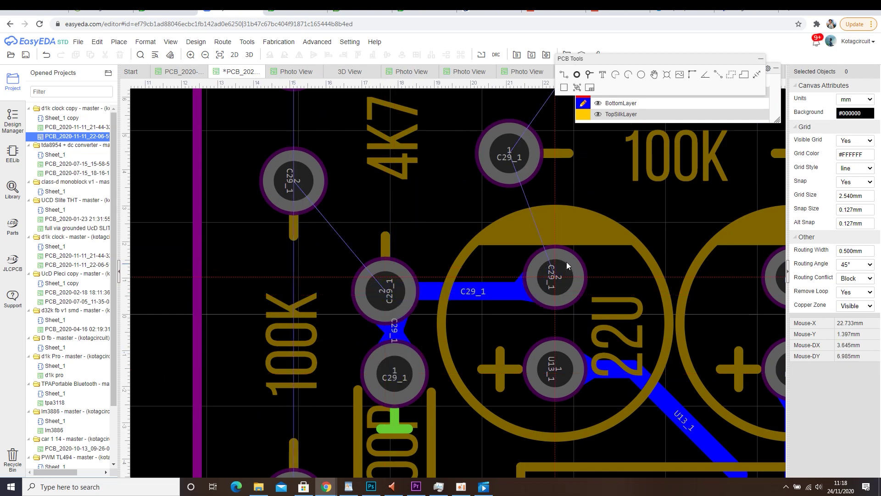
Extend the C29_1 track from the first 22U capacitor up to the 100K resistor and the upper 100P capacitor
{"action": "right_click_drag", "start_coordinate": [460, 201], "coordinate": [415, 258]}
{"action": "left_click", "coordinate": [511, 329]}
{"action": "left_click", "coordinate": [465, 212]}
{"action": "left_click", "coordinate": [511, 189]}
{"action": "left_click", "coordinate": [543, 102]}
Route the C4_2 tracks from the upper 100P capacitor through the 100K resistor and second 22U capacitor to the adjacent C4_2 pad
{"action": "right_click_drag", "start_coordinate": [522, 202], "coordinate": [390, 346]}
{"action": "left_click", "coordinate": [581, 246]}
{"action": "left_click", "coordinate": [656, 301]}
{"action": "left_click", "coordinate": [655, 356]}
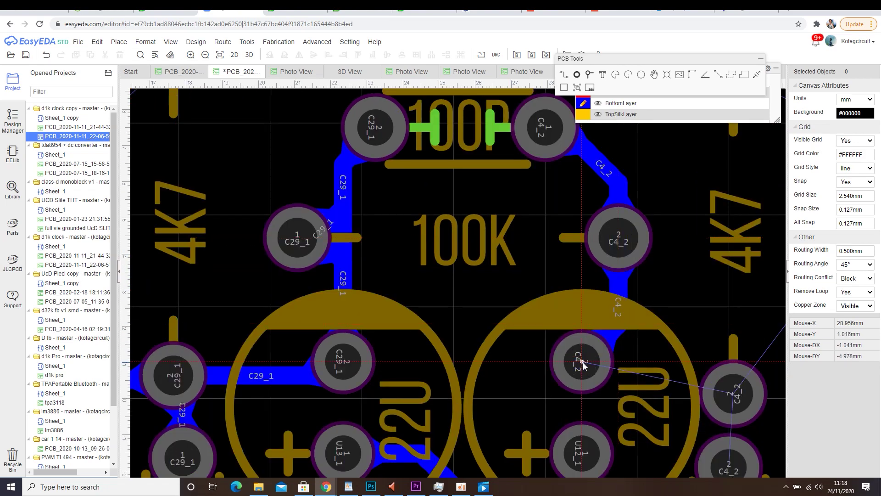
{"action": "left_click", "coordinate": [734, 393]}
Route the U2_2 tracks linking the 47P capacitor with the two resistor pads beneath it
{"action": "right_click_drag", "start_coordinate": [737, 389], "coordinate": [485, 258]}
{"action": "left_click", "coordinate": [578, 132]}
{"action": "right_click_drag", "start_coordinate": [569, 148], "coordinate": [432, 439]}
{"action": "left_click", "coordinate": [443, 288]}
{"action": "right_click_drag", "start_coordinate": [342, 239], "coordinate": [480, 349]}
Route the U2_6 track from pin 6 of the INBALAN op-amp past the 47P capacitor towards the remaining U2_6 pad
{"action": "left_click", "coordinate": [352, 193]}
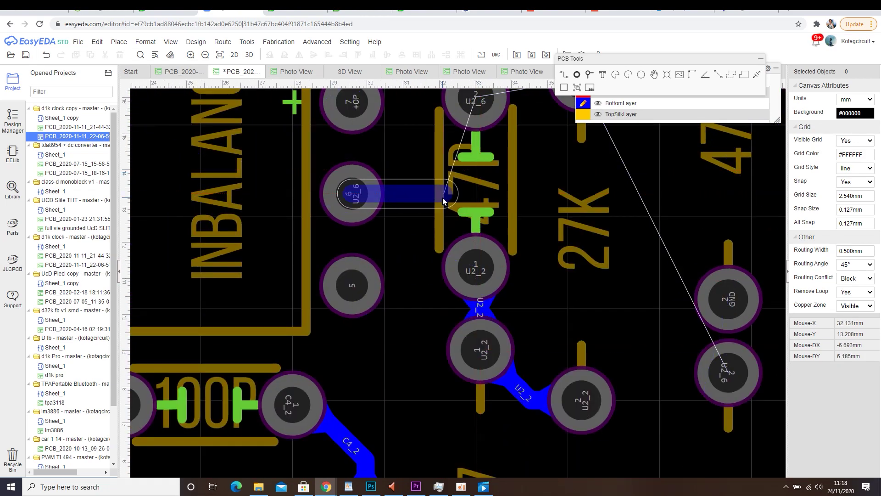
{"action": "left_click", "coordinate": [476, 97]}
{"action": "right_click_drag", "start_coordinate": [479, 102], "coordinate": [371, 99]}
{"action": "left_click", "coordinate": [473, 95]}
{"action": "left_click", "coordinate": [620, 368]}
Route the R15_1 track between the 4K7 resistor and the upper pad of the 2K2 resistor
{"action": "right_click_drag", "start_coordinate": [619, 368], "coordinate": [433, 290]}
{"action": "scroll", "coordinate": [532, 331], "scroll_direction": "down", "scroll_amount": 2}
{"action": "scroll", "coordinate": [583, 212], "scroll_direction": "up", "scroll_amount": 2}
{"action": "left_click", "coordinate": [246, 210]}
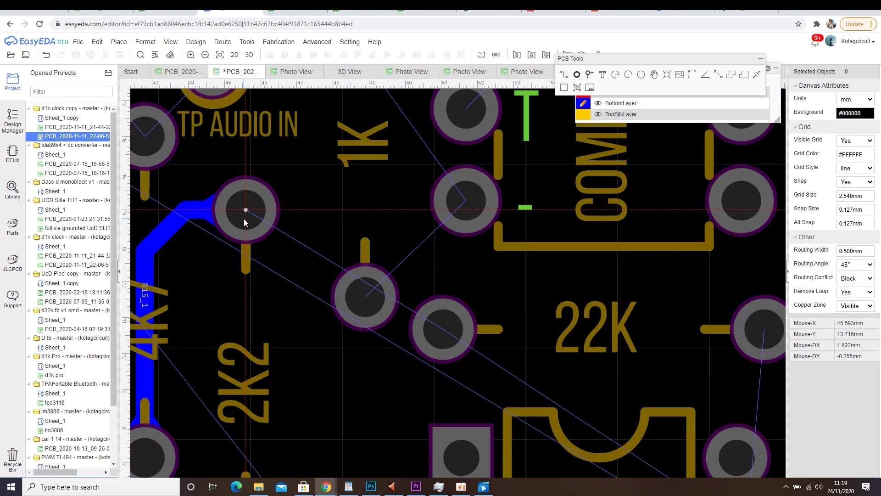
Route the INAUDIOA track through the TP AUDIO IN test pad to the comparator's INAUDIOA pin
{"action": "right_click_drag", "start_coordinate": [261, 220], "coordinate": [692, 425]}
{"action": "left_click", "coordinate": [473, 228]}
{"action": "left_click", "coordinate": [576, 342]}
{"action": "left_click", "coordinate": [642, 281]}
{"action": "right_click_drag", "start_coordinate": [642, 281], "coordinate": [315, 330]}
{"action": "scroll", "coordinate": [597, 221], "scroll_direction": "down", "scroll_amount": 4}
{"action": "scroll", "coordinate": [331, 304], "scroll_direction": "up", "scroll_amount": 4}
{"action": "left_click", "coordinate": [385, 235]}
{"action": "left_click", "coordinate": [517, 165]}
Route the short track from the 1K resistor's upper pad to the comparator pin above INAUDIOA
{"action": "scroll", "coordinate": [318, 321], "scroll_direction": "down", "scroll_amount": 4}
{"action": "scroll", "coordinate": [321, 257], "scroll_direction": "up", "scroll_amount": 4}
{"action": "left_click", "coordinate": [275, 289]}
{"action": "left_click", "coordinate": [374, 240]}
Route the +5V track from the comparator's supply pin around its upper end to the 220UF capacitor's positive pad
{"action": "scroll", "coordinate": [374, 240], "scroll_direction": "down", "scroll_amount": 3}
{"action": "left_click", "coordinate": [440, 269]}
{"action": "left_click", "coordinate": [336, 249]}
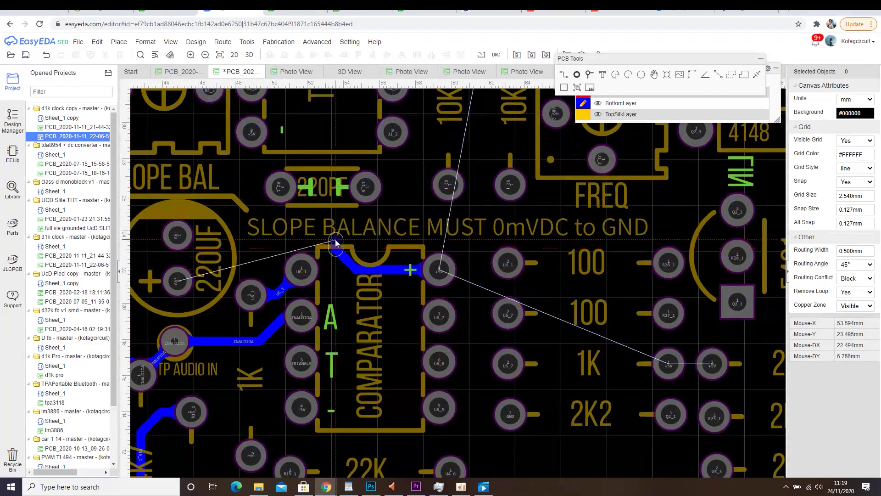
{"action": "scroll", "coordinate": [335, 242], "scroll_direction": "up", "scroll_amount": 3}
{"action": "left_click", "coordinate": [314, 234]}
{"action": "right_click_drag", "start_coordinate": [192, 239], "coordinate": [448, 180]}
{"action": "left_click", "coordinate": [172, 290]}
Route the R15_1 track from the 22K resistor down around the DC servo op-amp towards the feedback section's 4K7 resistor
{"action": "scroll", "coordinate": [172, 290], "scroll_direction": "down", "scroll_amount": 3}
{"action": "right_click_drag", "start_coordinate": [289, 463], "coordinate": [228, 144]}
{"action": "left_click", "coordinate": [223, 161]}
{"action": "left_click", "coordinate": [188, 215]}
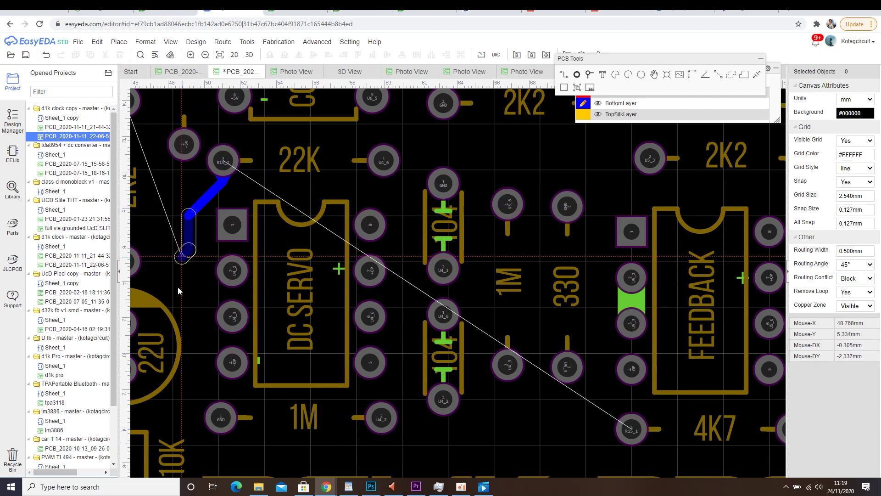
{"action": "right_click_drag", "start_coordinate": [181, 317], "coordinate": [204, 232]}
{"action": "left_click", "coordinate": [224, 362]}
{"action": "left_click", "coordinate": [654, 344]}
Route the U4_6 track down between the DC servo op-amp and the 104 capacitors to pin 6
{"action": "scroll", "coordinate": [405, 290], "scroll_direction": "up", "scroll_amount": 3}
{"action": "left_click", "coordinate": [401, 373]}
{"action": "right_click_drag", "start_coordinate": [358, 322], "coordinate": [603, 382]}
{"action": "left_click", "coordinate": [459, 344]}
{"action": "left_click", "coordinate": [351, 142]}
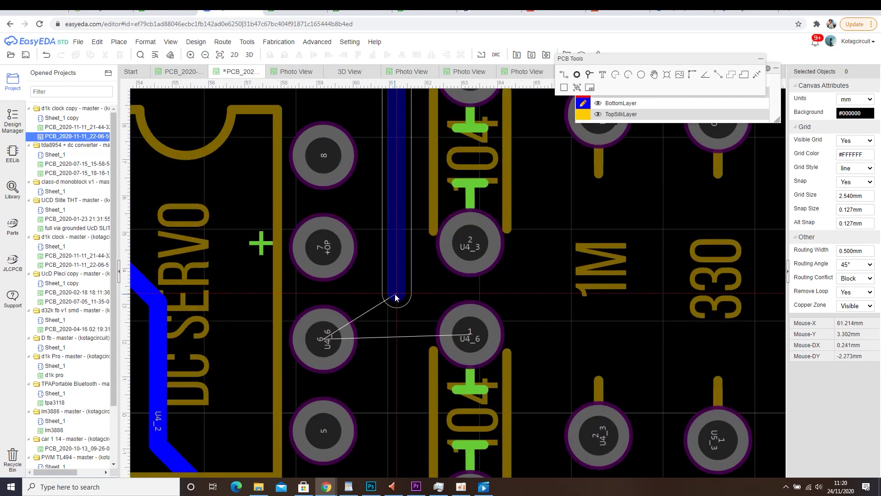
{"action": "scroll", "coordinate": [394, 298], "scroll_direction": "up", "scroll_amount": 3}
{"action": "left_click", "coordinate": [324, 339]}
Continue routing the bottom-layer connections around the DC servo and feedback sections
{"action": "scroll", "coordinate": [386, 348], "scroll_direction": "down", "scroll_amount": 4}
{"action": "left_click", "coordinate": [450, 361]}
{"action": "left_click", "coordinate": [450, 297]}
{"action": "left_click", "coordinate": [540, 432]}
{"action": "right_click_drag", "start_coordinate": [624, 377], "coordinate": [478, 347]}
{"action": "left_click", "coordinate": [569, 340]}
{"action": "left_click", "coordinate": [505, 319]}
{"action": "scroll", "coordinate": [364, 257], "scroll_direction": "down", "scroll_amount": 3}
{"action": "left_click", "coordinate": [331, 302]}
{"action": "scroll", "coordinate": [347, 394], "scroll_direction": "down", "scroll_amount": 5}
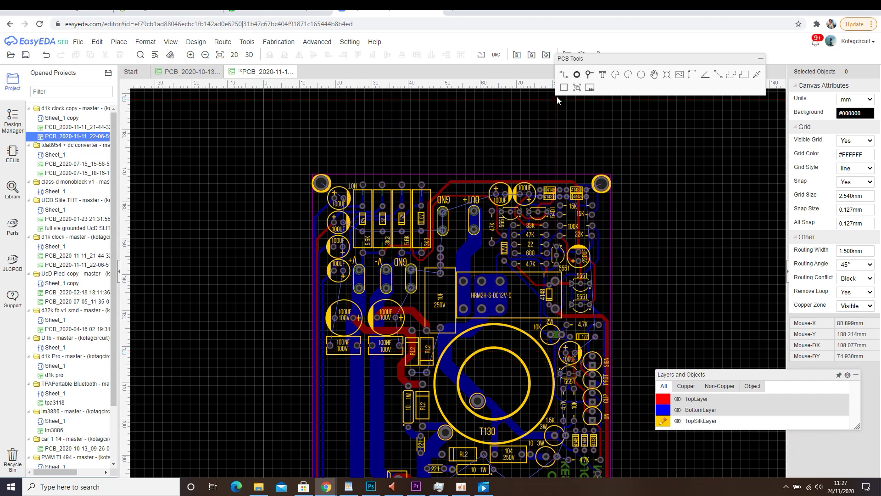
Draw a 1.5 mm bottom solder mask track over the V+ copper, from the V+ terminal down past the 100UF capacitor
{"action": "mouse_move", "coordinate": [664, 387]}
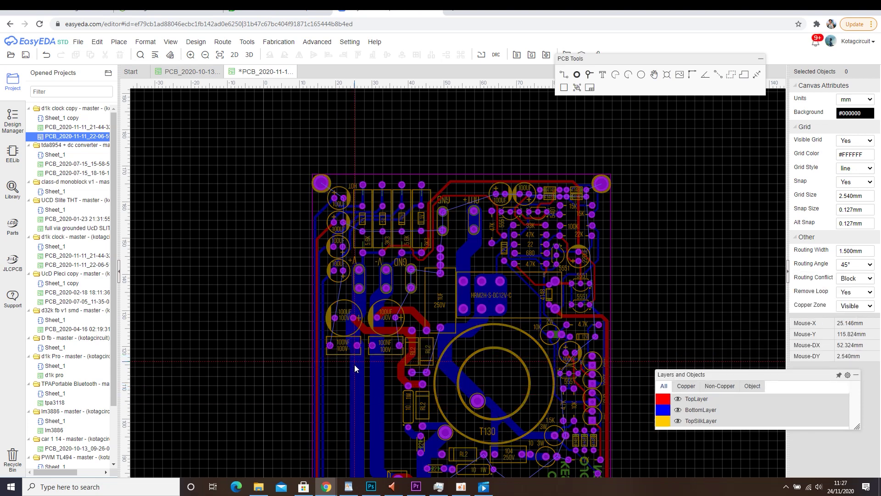
{"action": "scroll", "coordinate": [343, 349], "scroll_direction": "up", "scroll_amount": 5}
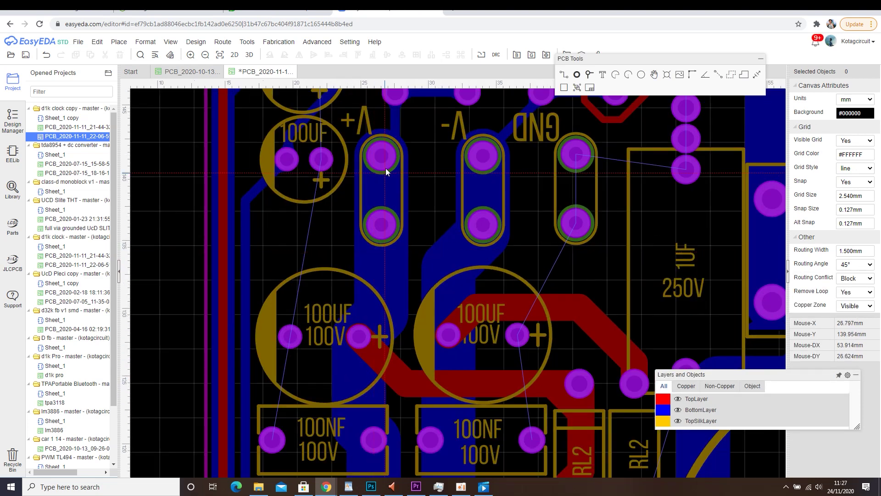
{"action": "right_click_drag", "start_coordinate": [374, 295], "coordinate": [398, 236]}
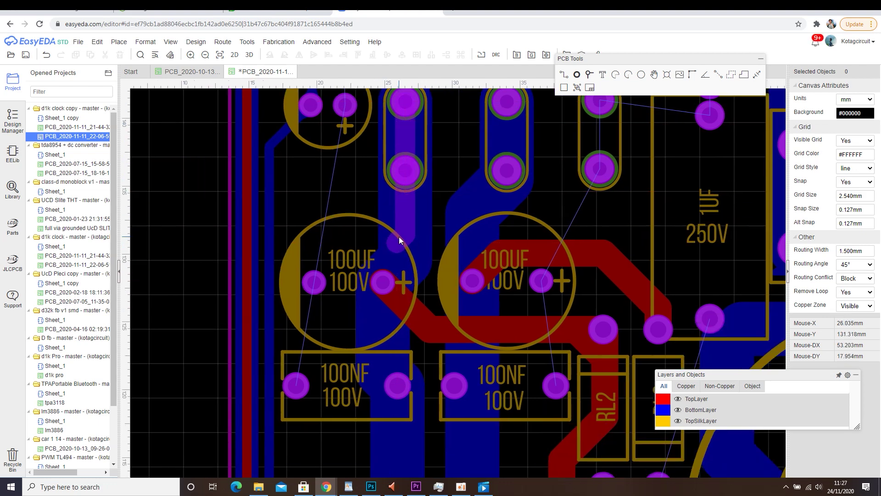
{"action": "left_click", "coordinate": [386, 278]}
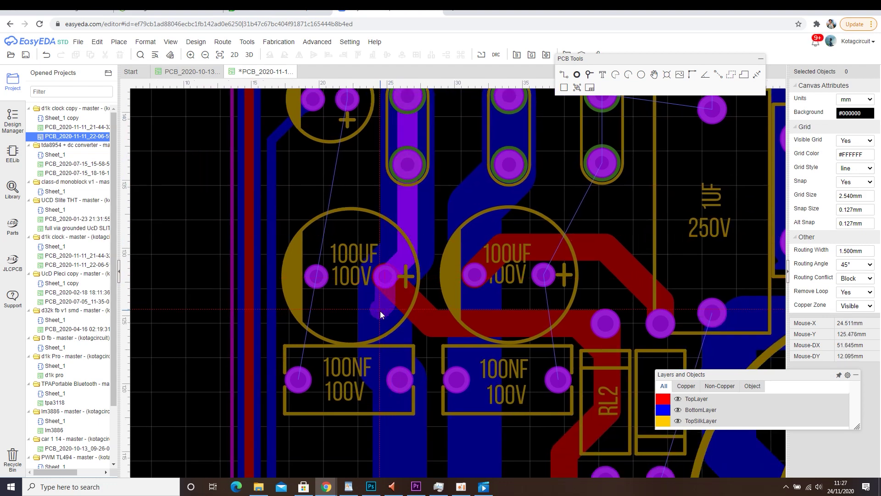
{"action": "right_click_drag", "start_coordinate": [404, 388], "coordinate": [385, 262]}
{"action": "left_click", "coordinate": [385, 263]}
Continue the solder mask track down the V+ copper and across the lower IRFP4227PBF to the 1UF 250V capacitor's pad
{"action": "right_click_drag", "start_coordinate": [385, 351], "coordinate": [385, 138]}
{"action": "right_click_drag", "start_coordinate": [385, 395], "coordinate": [385, 138]}
{"action": "right_click_drag", "start_coordinate": [389, 391], "coordinate": [391, 145]}
{"action": "left_click", "coordinate": [420, 352]}
{"action": "right_click_drag", "start_coordinate": [644, 359], "coordinate": [420, 347]}
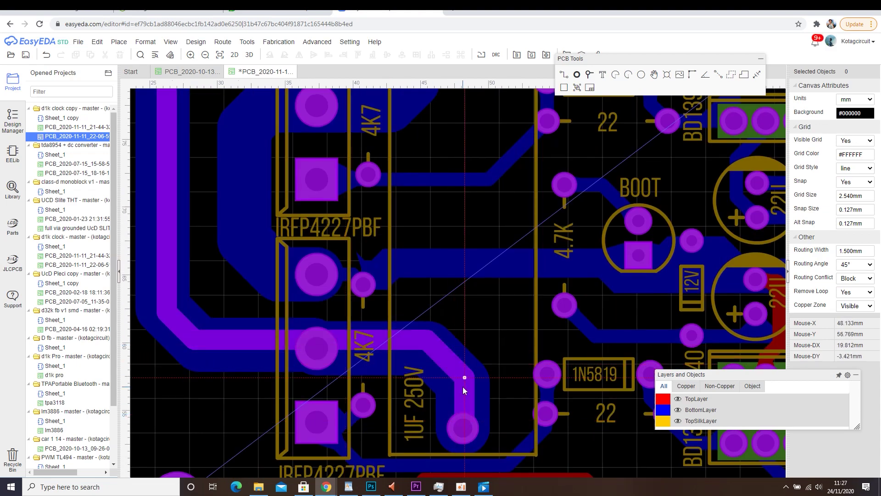
Open the board's photo view and display its bottom side
{"action": "scroll", "coordinate": [463, 387], "scroll_direction": "down", "scroll_amount": 6}
{"action": "left_click", "coordinate": [171, 42]}
{"action": "left_click", "coordinate": [184, 55]}
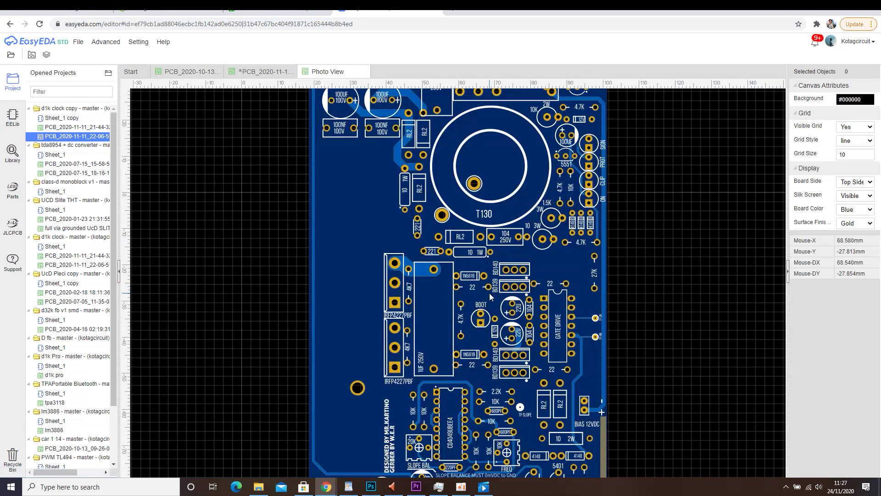
{"action": "scroll", "coordinate": [491, 294], "scroll_direction": "down", "scroll_amount": 2}
{"action": "left_click", "coordinate": [859, 181]}
{"action": "left_click", "coordinate": [851, 200]}
Examine the exposed V+ track on the board's bottom side and return to the PCB layout
{"action": "scroll", "coordinate": [547, 304], "scroll_direction": "up", "scroll_amount": 7}
{"action": "scroll", "coordinate": [546, 304], "scroll_direction": "down", "scroll_amount": 2}
{"action": "right_click_drag", "start_coordinate": [536, 351], "coordinate": [513, 329]}
{"action": "right_click_drag", "start_coordinate": [487, 204], "coordinate": [441, 459]}
{"action": "right_click_drag", "start_coordinate": [446, 216], "coordinate": [441, 167]}
{"action": "scroll", "coordinate": [547, 264], "scroll_direction": "down", "scroll_amount": 3}
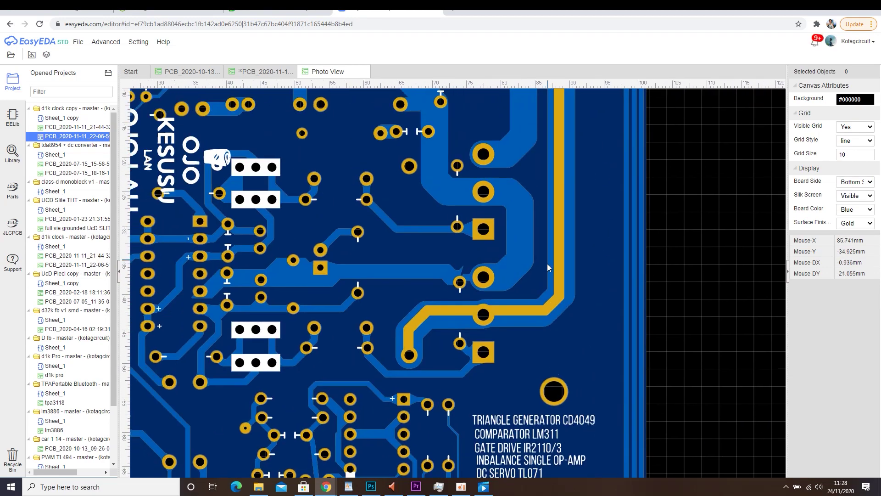
{"action": "left_click", "coordinate": [271, 72]}
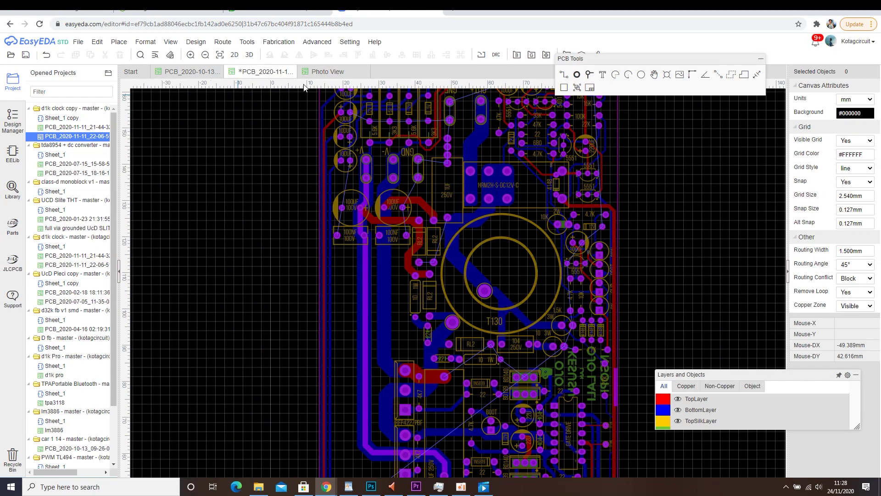
View the net attribute offered by the Copper Area tool and close it without drawing an area
{"action": "scroll", "coordinate": [676, 255], "scroll_direction": "down", "scroll_amount": 2}
{"action": "right_click_drag", "start_coordinate": [688, 293], "coordinate": [651, 266]}
{"action": "left_click", "coordinate": [651, 269]}
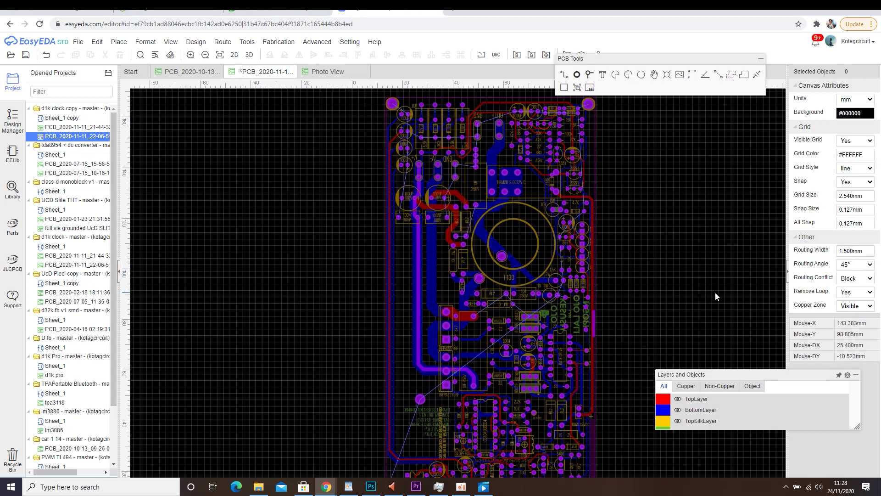
{"action": "left_click", "coordinate": [733, 76]}
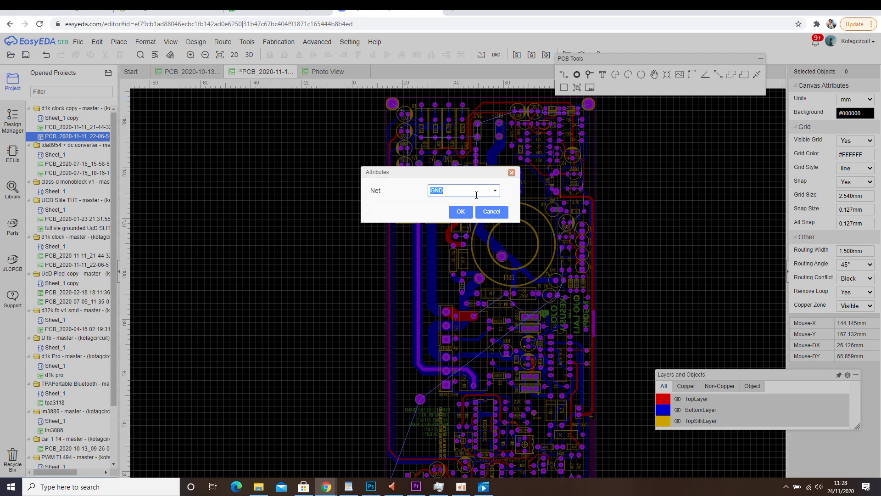
{"action": "left_click", "coordinate": [512, 173]}
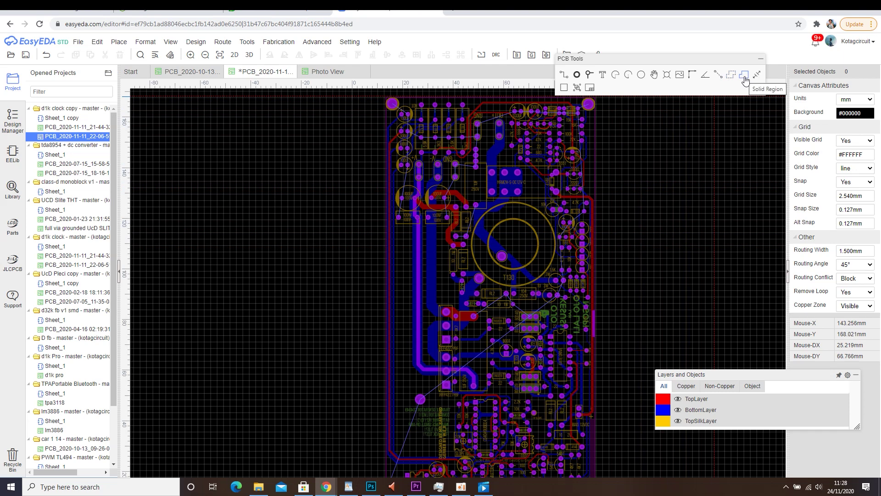
Start a solid region on the bottom layer, outlining from beside the HRM2H-S-DC12V-C relay pads along the adjacent copper
{"action": "scroll", "coordinate": [491, 237], "scroll_direction": "up", "scroll_amount": 3}
{"action": "scroll", "coordinate": [486, 241], "scroll_direction": "up", "scroll_amount": 3}
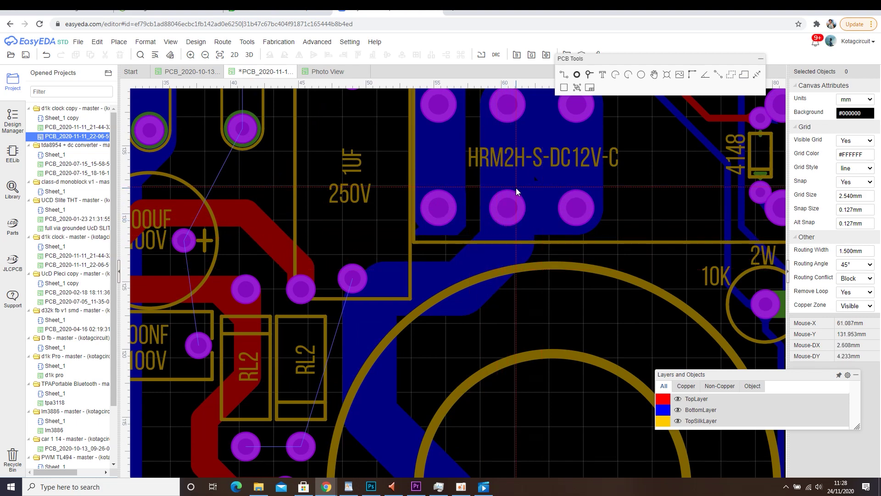
{"action": "mouse_move", "coordinate": [674, 334]}
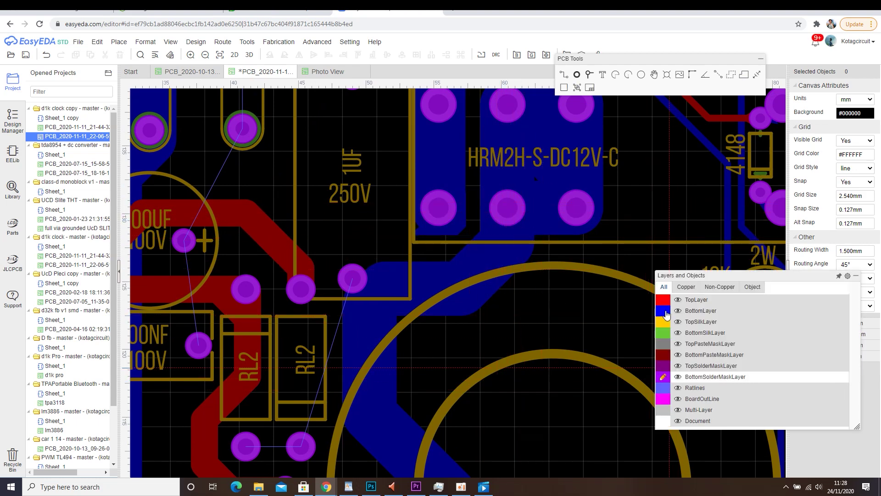
{"action": "left_click", "coordinate": [667, 315]}
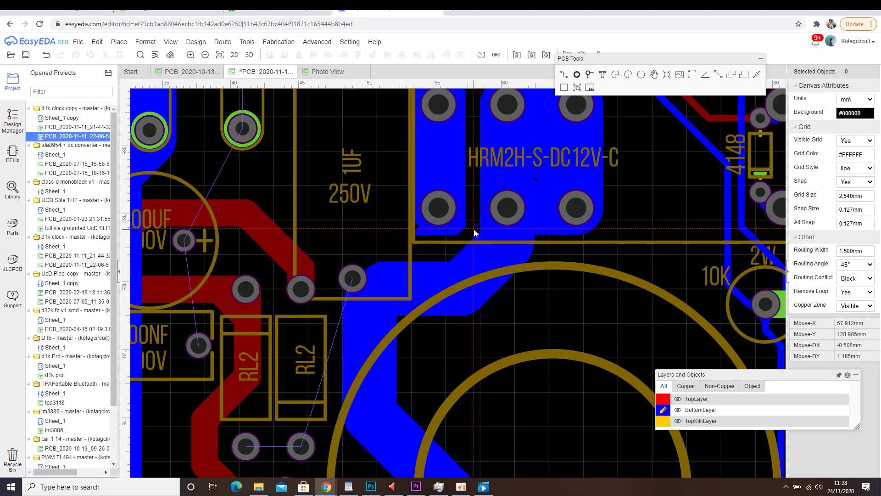
{"action": "scroll", "coordinate": [447, 244], "scroll_direction": "up", "scroll_amount": 2}
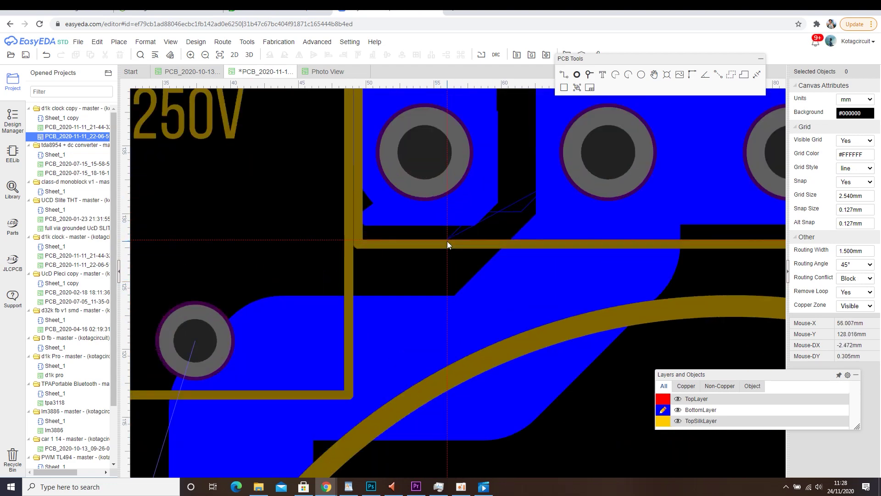
{"action": "left_click", "coordinate": [461, 274]}
{"action": "right_click_drag", "start_coordinate": [247, 280], "coordinate": [456, 218]}
{"action": "left_click", "coordinate": [371, 245]}
Extend the bottom-layer solid region outline down along the speaker track and around the lower edge of inductor T13's pad
{"action": "right_click_drag", "start_coordinate": [367, 311], "coordinate": [387, 263]}
{"action": "scroll", "coordinate": [388, 262], "scroll_direction": "down", "scroll_amount": 3}
{"action": "right_click_drag", "start_coordinate": [387, 342], "coordinate": [389, 192]}
{"action": "scroll", "coordinate": [389, 306], "scroll_direction": "up", "scroll_amount": 3}
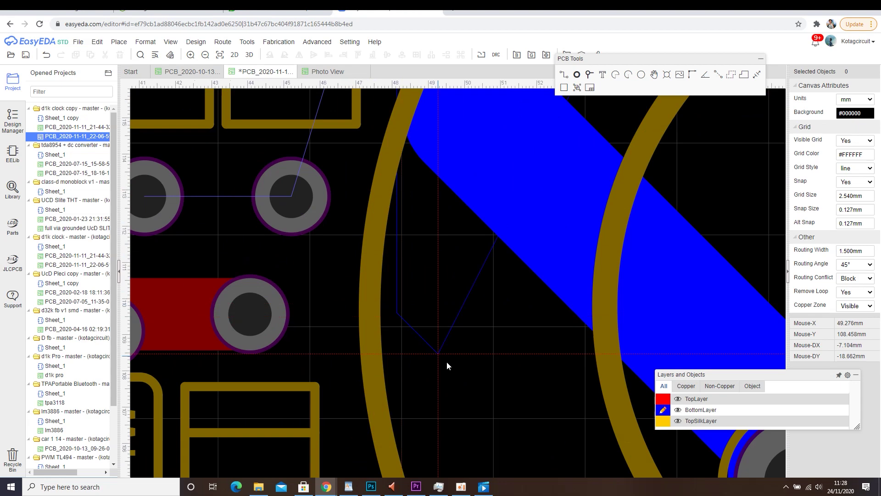
{"action": "right_click_drag", "start_coordinate": [454, 370], "coordinate": [388, 235]}
{"action": "right_click_drag", "start_coordinate": [496, 405], "coordinate": [347, 226]}
{"action": "scroll", "coordinate": [467, 342], "scroll_direction": "down", "scroll_amount": 3}
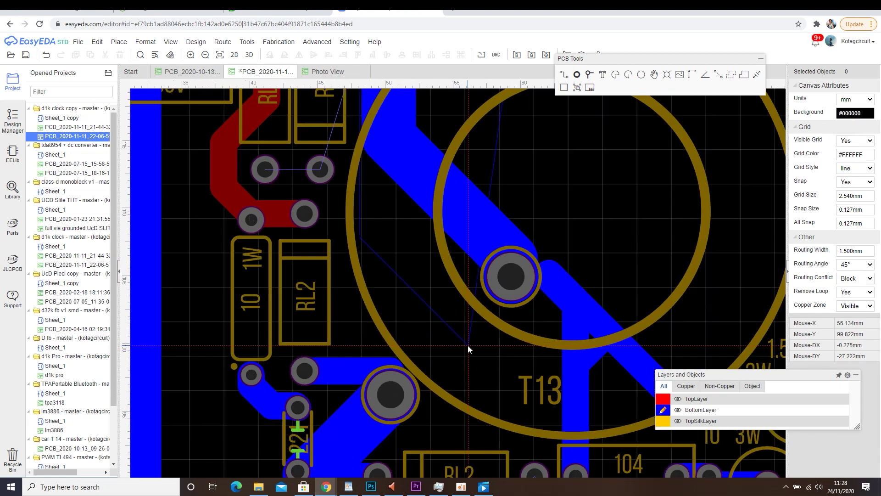
{"action": "right_click_drag", "start_coordinate": [522, 374], "coordinate": [478, 332]}
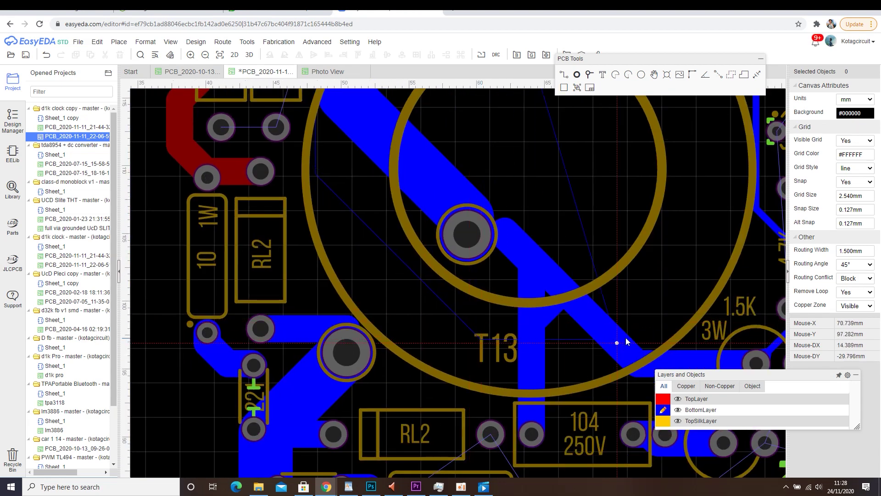
Carry the region outline up the far side of T13 to the relay pads and close it
{"action": "left_click", "coordinate": [682, 271]}
{"action": "right_click_drag", "start_coordinate": [672, 220], "coordinate": [660, 403]}
{"action": "right_click_drag", "start_coordinate": [641, 202], "coordinate": [635, 342]}
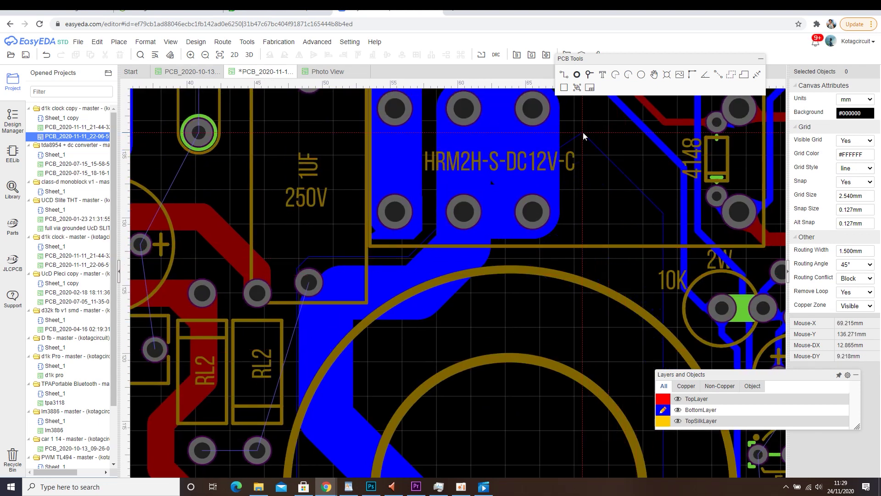
{"action": "right_click_drag", "start_coordinate": [583, 136], "coordinate": [624, 314]}
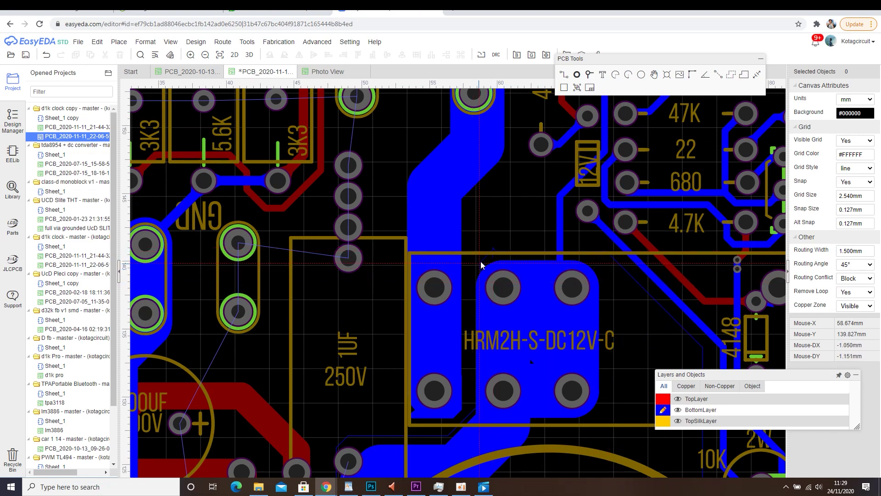
{"action": "right_click", "coordinate": [485, 282]}
Select the new solid region around T13 to examine its net, then deselect it
{"action": "scroll", "coordinate": [486, 286], "scroll_direction": "down", "scroll_amount": 2}
{"action": "right_click_drag", "start_coordinate": [527, 431], "coordinate": [530, 244]}
{"action": "scroll", "coordinate": [560, 358], "scroll_direction": "up", "scroll_amount": 2}
{"action": "left_click", "coordinate": [537, 313]}
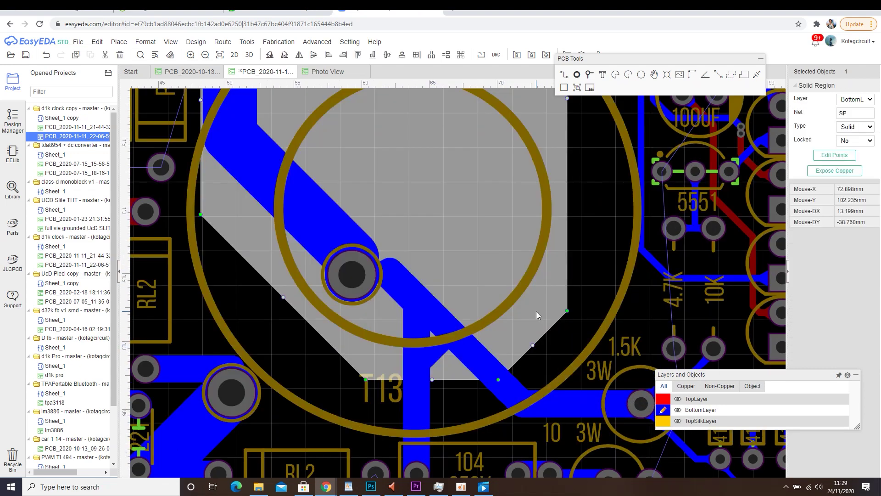
{"action": "scroll", "coordinate": [503, 323], "scroll_direction": "down", "scroll_amount": 2}
{"action": "right_click_drag", "start_coordinate": [503, 324], "coordinate": [609, 292]}
{"action": "left_click", "coordinate": [614, 268]}
{"action": "left_click", "coordinate": [541, 330]}
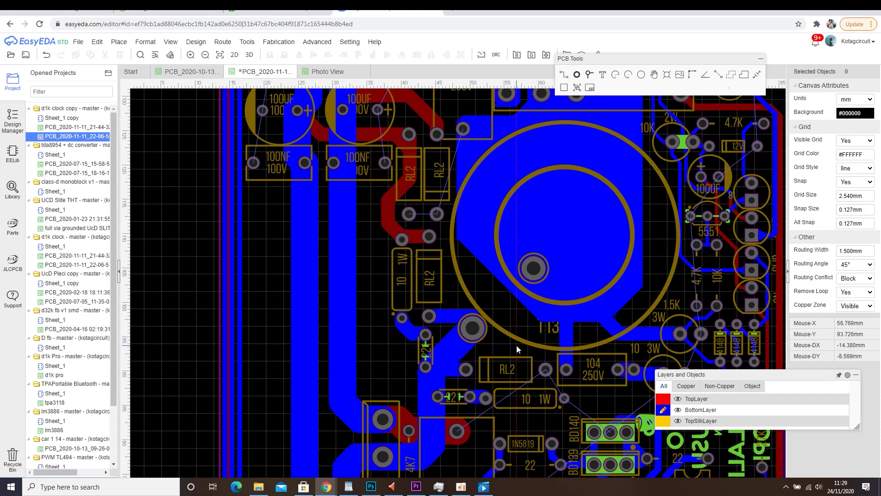
Draw a bottom-layer solid region around the two R40_1 pads between the 10 1W resistor and the 221 capacitor
{"action": "right_click_drag", "start_coordinate": [412, 312], "coordinate": [460, 208]}
{"action": "scroll", "coordinate": [460, 208], "scroll_direction": "up", "scroll_amount": 3}
{"action": "left_click", "coordinate": [426, 239]}
{"action": "left_click", "coordinate": [425, 180]}
{"action": "left_click", "coordinate": [347, 190]}
{"action": "left_click", "coordinate": [360, 340]}
{"action": "left_click", "coordinate": [471, 419]}
{"action": "left_click", "coordinate": [645, 332]}
{"action": "left_click", "coordinate": [628, 272]}
{"action": "left_click", "coordinate": [513, 240]}
{"action": "left_click", "coordinate": [487, 180]}
{"action": "left_click", "coordinate": [426, 181]}
{"action": "right_click", "coordinate": [426, 184]}
{"action": "right_click", "coordinate": [426, 187]}
Nudge the R40_1 solid region slightly and change its net to A
{"action": "left_click", "coordinate": [487, 228]}
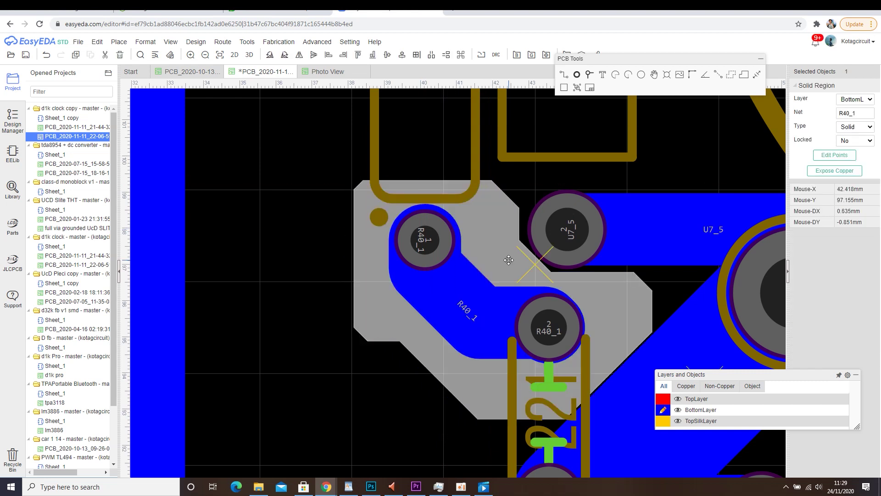
{"action": "double_click", "coordinate": [508, 259]}
{"action": "left_click_drag", "start_coordinate": [508, 260], "coordinate": [500, 262]}
{"action": "left_click", "coordinate": [325, 266]}
{"action": "left_click", "coordinate": [355, 291]}
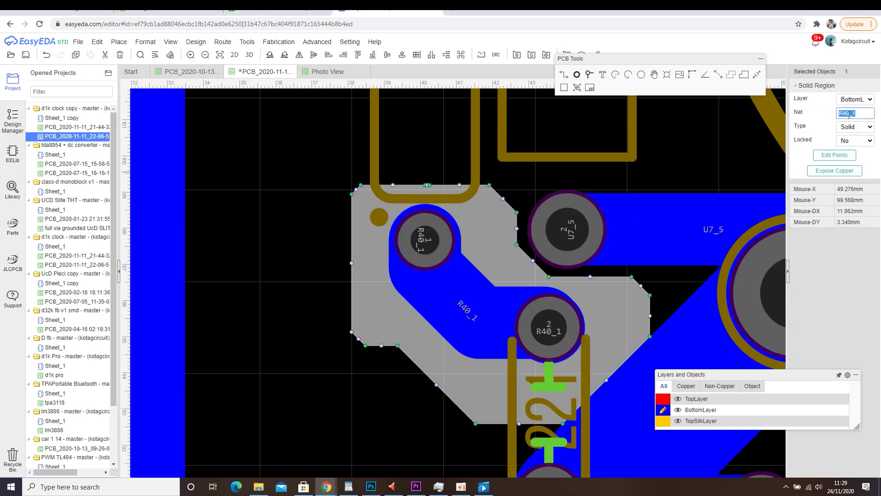
{"action": "key", "text": "Return"}
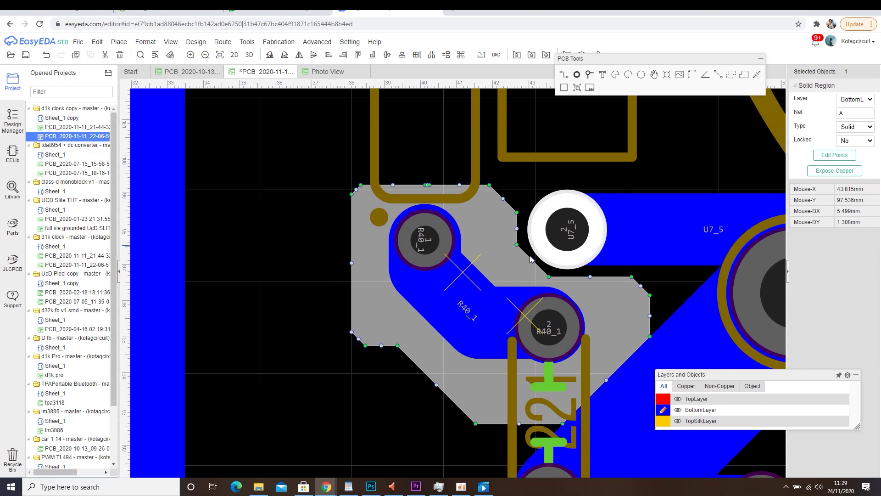
{"action": "left_click", "coordinate": [344, 272]}
{"action": "mouse_move", "coordinate": [386, 317]}
{"action": "left_mouse_down"}
{"action": "mouse_move", "coordinate": [375, 303]}
{"action": "mouse_move", "coordinate": [388, 312]}
{"action": "left_mouse_up"}
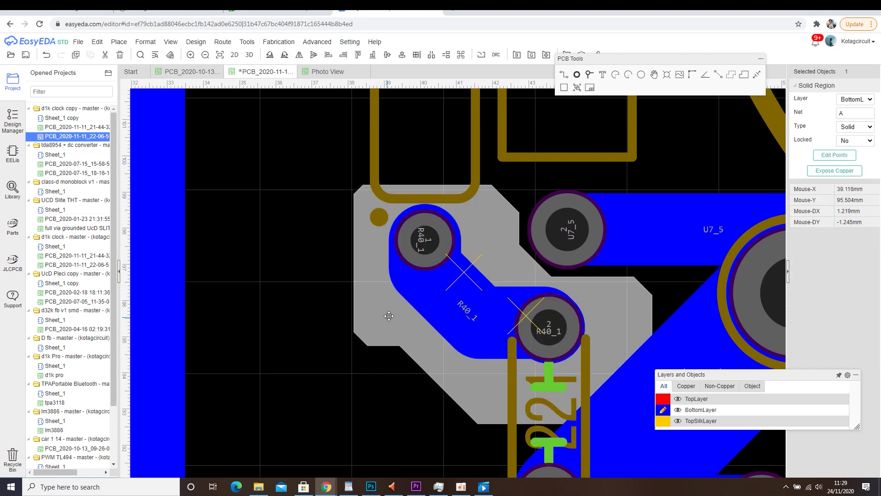
Set the region's net to R40_1 to match its track and shift it slightly away from the U7_5 pad
{"action": "left_click", "coordinate": [414, 298]}
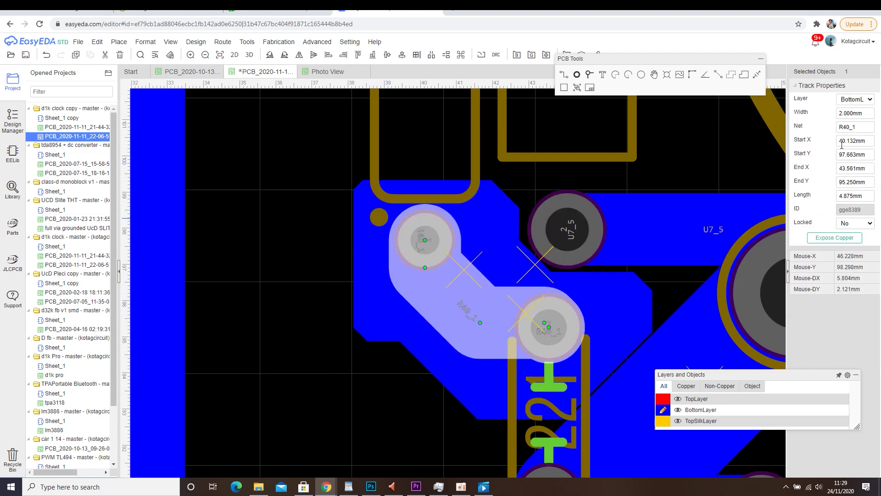
{"action": "left_click", "coordinate": [378, 319]}
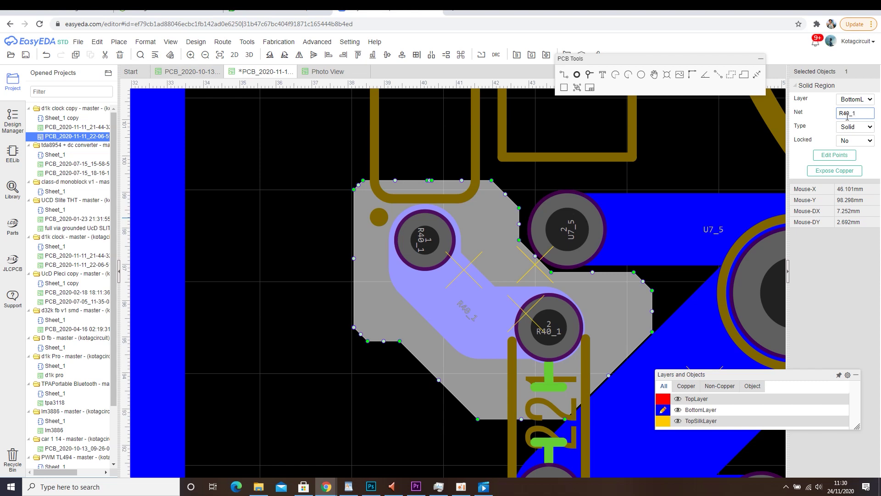
{"action": "left_click", "coordinate": [811, 133]}
{"action": "left_click_drag", "start_coordinate": [503, 266], "coordinate": [492, 263]}
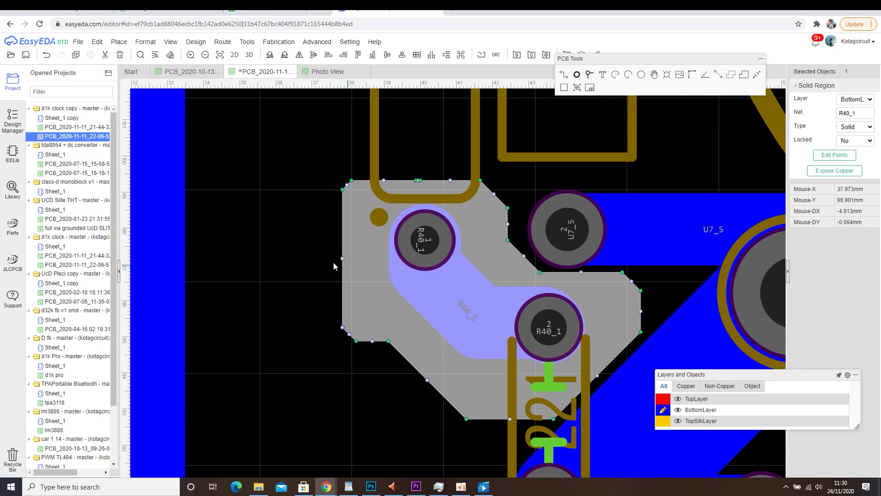
{"action": "left_click", "coordinate": [321, 257]}
Move the R40_1 region a little further from the neighbouring U7_5 copper
{"action": "scroll", "coordinate": [507, 312], "scroll_direction": "down", "scroll_amount": 3}
{"action": "right_click_drag", "start_coordinate": [507, 313], "coordinate": [380, 232]}
{"action": "left_click", "coordinate": [477, 261]}
{"action": "right_click_drag", "start_coordinate": [407, 288], "coordinate": [494, 246]}
{"action": "scroll", "coordinate": [574, 309], "scroll_direction": "down", "scroll_amount": 3}
{"action": "left_click", "coordinate": [744, 75]}
{"action": "scroll", "coordinate": [482, 237], "scroll_direction": "up", "scroll_amount": 3}
{"action": "left_click_drag", "start_coordinate": [462, 270], "coordinate": [453, 275]}
Start a bottom-layer solid region at the 100P capacitor's C4_2 pad, outlining past the 4K7 resistor towards the 100K resistor
{"action": "left_click", "coordinate": [744, 75]}
{"action": "right_click_drag", "start_coordinate": [643, 349], "coordinate": [551, 240]}
{"action": "scroll", "coordinate": [550, 339], "scroll_direction": "down", "scroll_amount": 6}
{"action": "right_click_drag", "start_coordinate": [536, 318], "coordinate": [498, 103]}
{"action": "scroll", "coordinate": [468, 251], "scroll_direction": "up", "scroll_amount": 8}
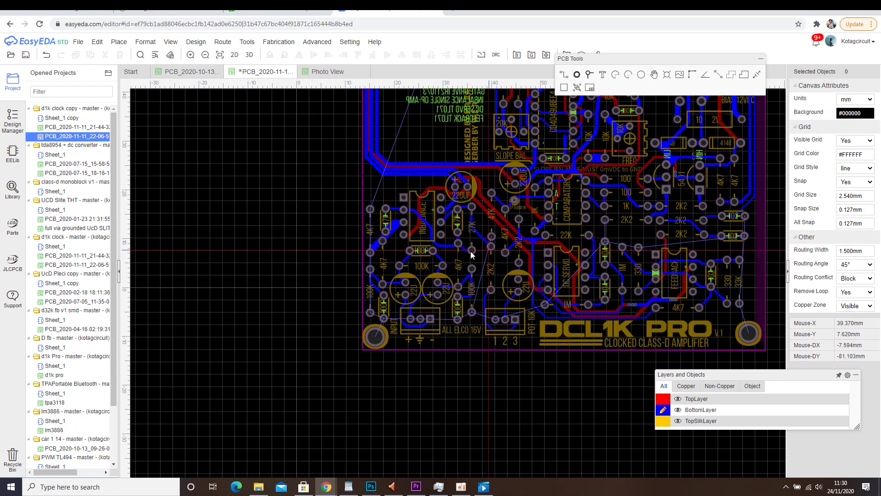
{"action": "scroll", "coordinate": [443, 270], "scroll_direction": "up", "scroll_amount": 2}
{"action": "left_click", "coordinate": [377, 211]}
{"action": "left_click", "coordinate": [608, 279]}
{"action": "right_click_drag", "start_coordinate": [609, 279], "coordinate": [488, 220]}
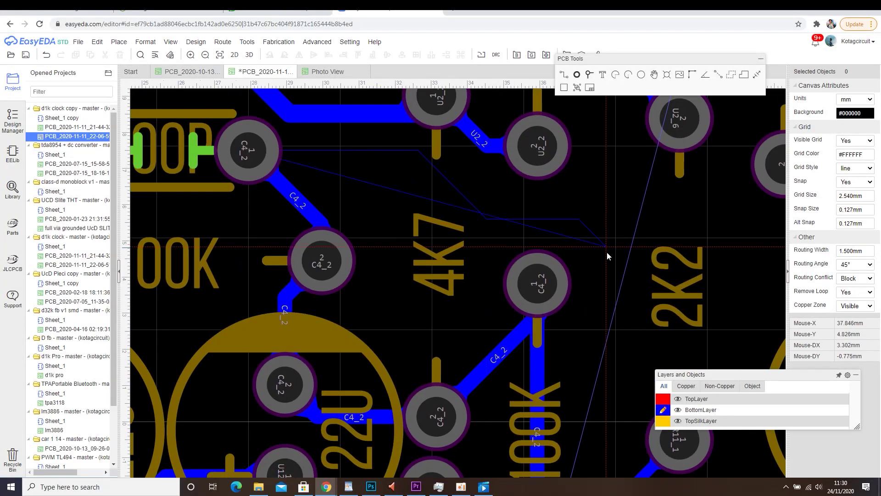
{"action": "right_click_drag", "start_coordinate": [611, 260], "coordinate": [581, 192]}
{"action": "left_click", "coordinate": [581, 192]}
Carry the C4_2 outline below the 100K resistor, across the 22U capacitor and back to the starting pad to close it
{"action": "right_click_drag", "start_coordinate": [555, 433], "coordinate": [554, 344]}
{"action": "left_click", "coordinate": [550, 346]}
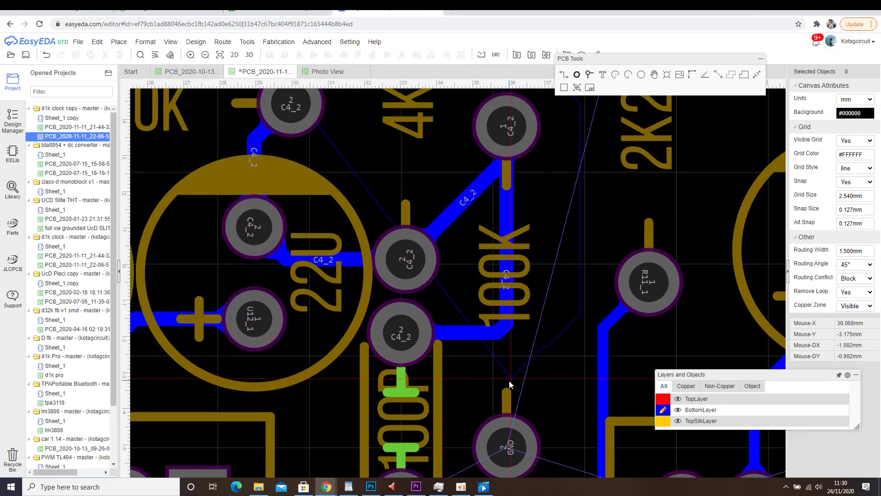
{"action": "left_click", "coordinate": [515, 380]}
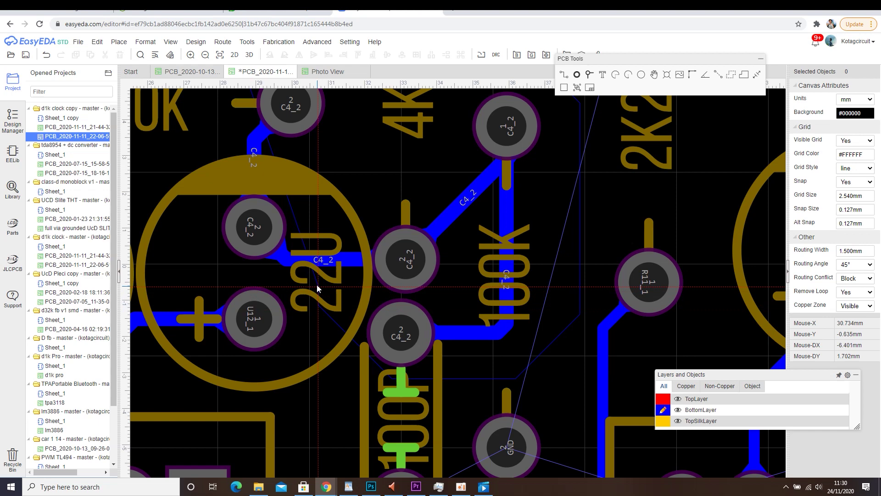
{"action": "left_click", "coordinate": [282, 272]}
{"action": "left_click", "coordinate": [197, 241]}
{"action": "right_click_drag", "start_coordinate": [197, 242], "coordinate": [194, 413]}
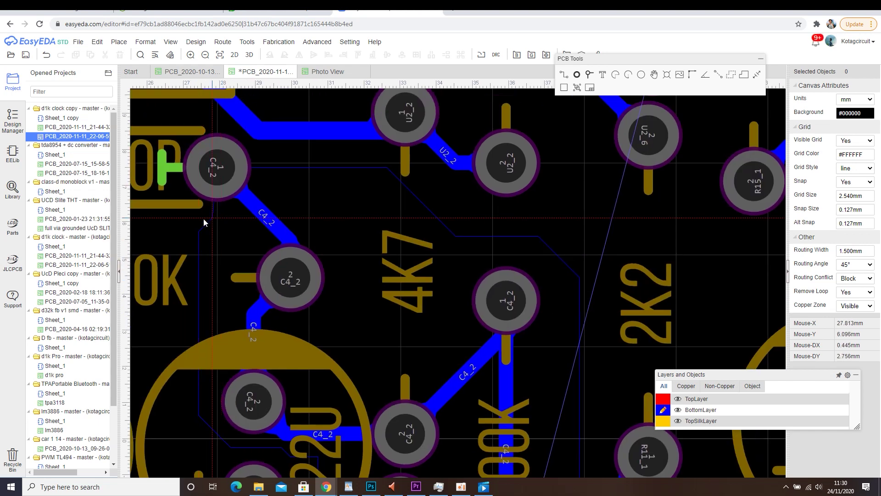
{"action": "left_click", "coordinate": [214, 165]}
Start a bottom-layer solid region at the 100P capacitor's C29_1 pad, outlining past the 4K7 resistor towards the board edge
{"action": "scroll", "coordinate": [408, 253], "scroll_direction": "down", "scroll_amount": 1}
{"action": "scroll", "coordinate": [408, 256], "scroll_direction": "down", "scroll_amount": 2}
{"action": "right_click_drag", "start_coordinate": [225, 256], "coordinate": [295, 301]}
{"action": "scroll", "coordinate": [295, 301], "scroll_direction": "up", "scroll_amount": 3}
{"action": "left_click", "coordinate": [417, 191]}
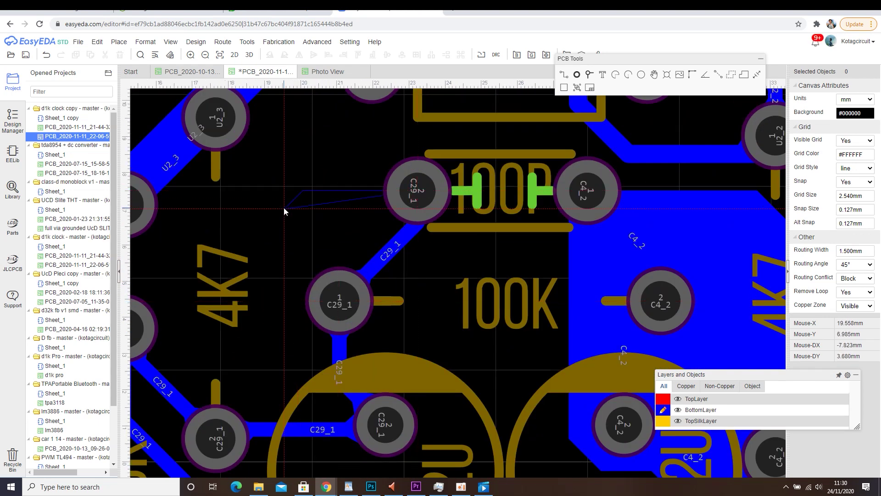
{"action": "right_click_drag", "start_coordinate": [166, 260], "coordinate": [341, 211]}
{"action": "left_click", "coordinate": [294, 247]}
{"action": "right_click_drag", "start_coordinate": [293, 247], "coordinate": [302, 134]}
Carry the C29_1 outline below the vertical 100P capacitor's pad, across the 22U capacitor and back to the starting pad
{"action": "left_click", "coordinate": [417, 410]}
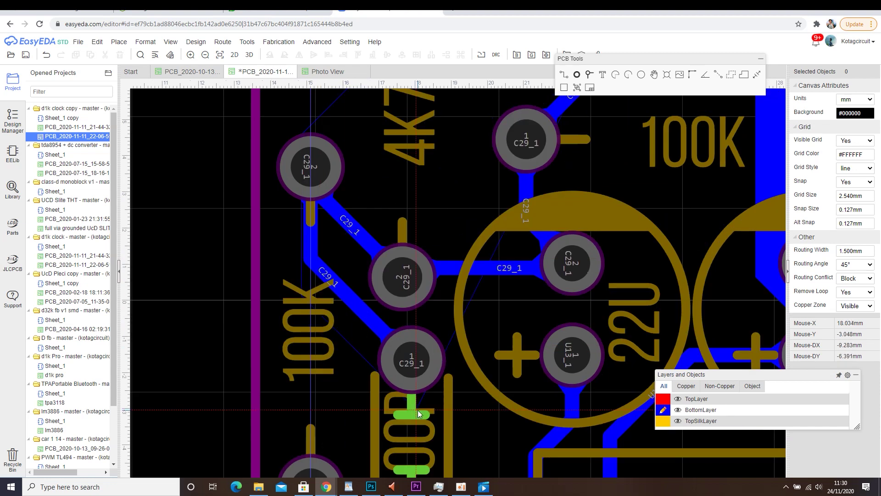
{"action": "left_click", "coordinate": [506, 369]}
{"action": "left_click", "coordinate": [505, 304]}
{"action": "left_click", "coordinate": [624, 277]}
{"action": "right_click_drag", "start_coordinate": [627, 152], "coordinate": [593, 397]}
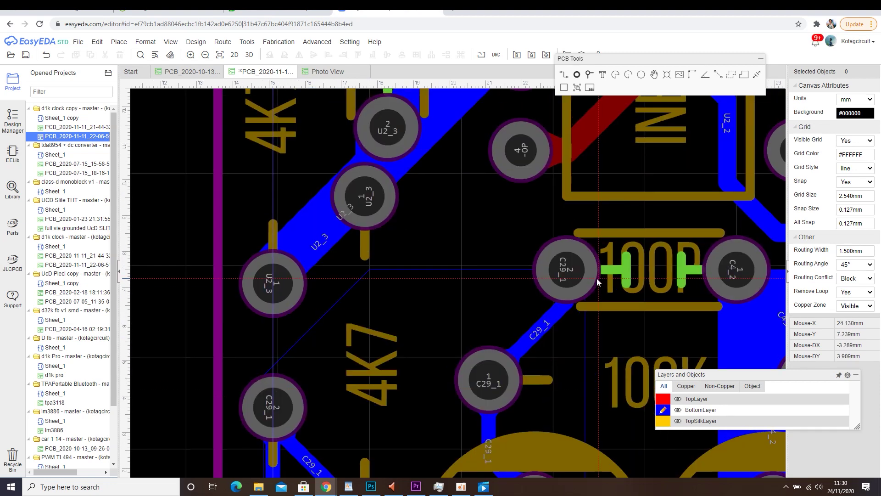
{"action": "left_click", "coordinate": [591, 274]}
Hide the top silkscreen layer
{"action": "scroll", "coordinate": [594, 286], "scroll_direction": "down", "scroll_amount": 3}
{"action": "left_click", "coordinate": [678, 322]}
{"action": "left_click", "coordinate": [679, 333]}
Start a bottom-layer solid region at the upper R15_1 pad, outlining around the lower R15_1 pad and along the vertical track
{"action": "scroll", "coordinate": [625, 340], "scroll_direction": "down", "scroll_amount": 2}
{"action": "right_click_drag", "start_coordinate": [625, 341], "coordinate": [295, 364]}
{"action": "scroll", "coordinate": [385, 271], "scroll_direction": "up", "scroll_amount": 5}
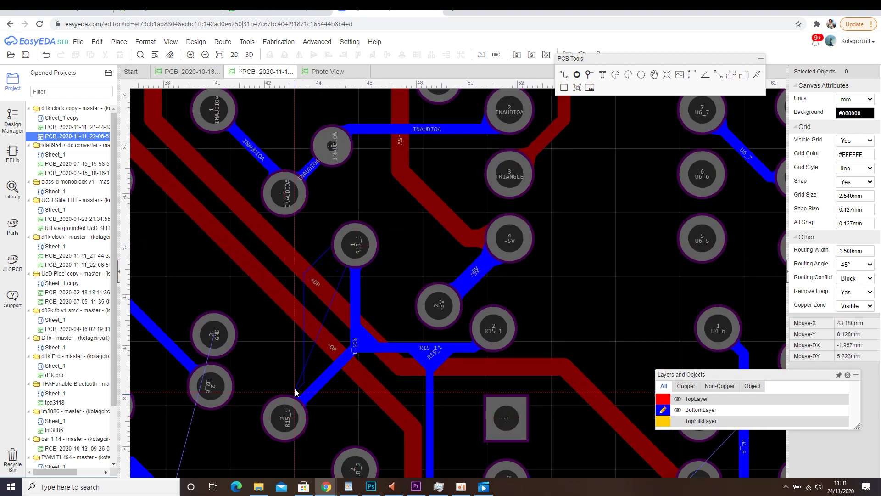
{"action": "left_click", "coordinate": [269, 312]}
{"action": "left_click", "coordinate": [285, 419]}
{"action": "left_click", "coordinate": [394, 451]}
{"action": "right_click_drag", "start_coordinate": [394, 451], "coordinate": [359, 170]}
{"action": "mouse_move", "coordinate": [370, 414]}
{"action": "right_mouse_down"}
{"action": "mouse_move", "coordinate": [353, 278]}
{"action": "mouse_move", "coordinate": [379, 430]}
{"action": "right_mouse_up"}
{"action": "left_click", "coordinate": [377, 355]}
{"action": "left_click", "coordinate": [452, 342]}
{"action": "left_click", "coordinate": [389, 269]}
Bring the R15_1 outline around the remaining R15_1 pad, below the -5V pad and back to the upper pad to close it
{"action": "right_click_drag", "start_coordinate": [382, 367], "coordinate": [374, 491]}
{"action": "left_click", "coordinate": [417, 268]}
{"action": "left_click", "coordinate": [483, 233]}
{"action": "left_click", "coordinate": [480, 204]}
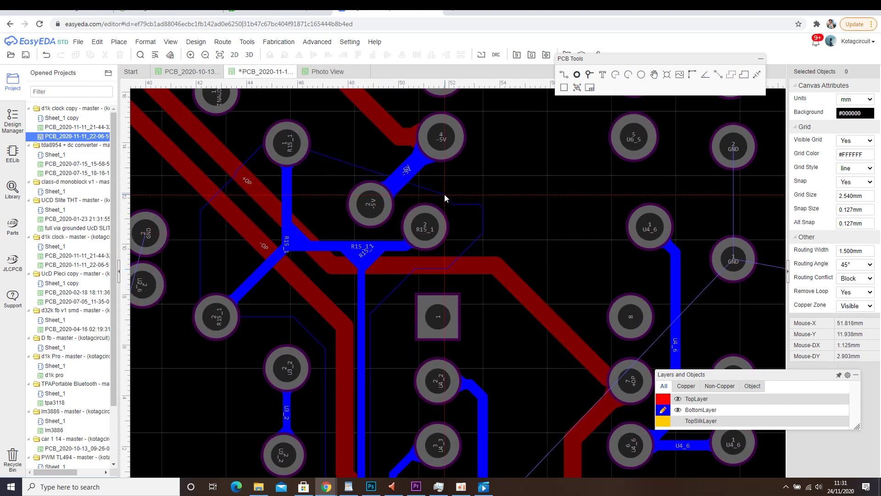
{"action": "left_click", "coordinate": [387, 236]}
{"action": "left_click", "coordinate": [327, 214]}
{"action": "left_click", "coordinate": [326, 152]}
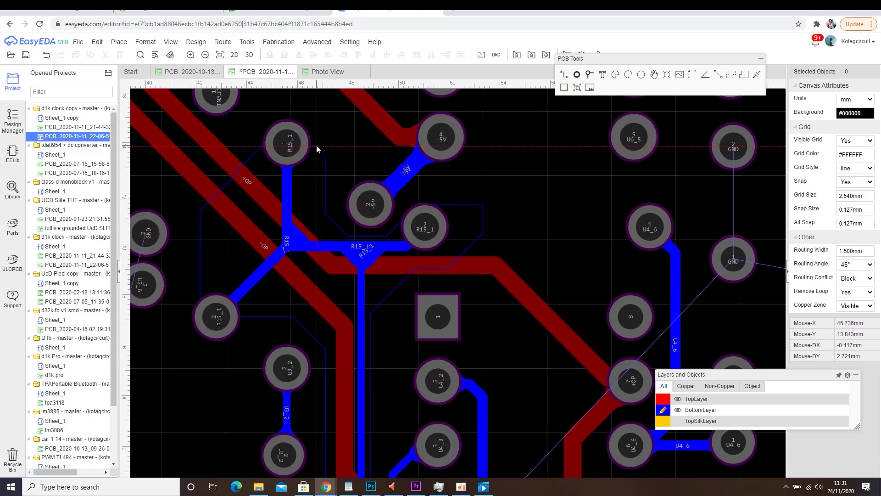
{"action": "right_click", "coordinate": [306, 134]}
Draw a bottom-layer solid region joining the three U4_6 pads along their existing tracks
{"action": "scroll", "coordinate": [358, 220], "scroll_direction": "down", "scroll_amount": 4}
{"action": "right_click_drag", "start_coordinate": [477, 300], "coordinate": [427, 317]}
{"action": "scroll", "coordinate": [425, 317], "scroll_direction": "up", "scroll_amount": 4}
{"action": "left_click", "coordinate": [375, 167]}
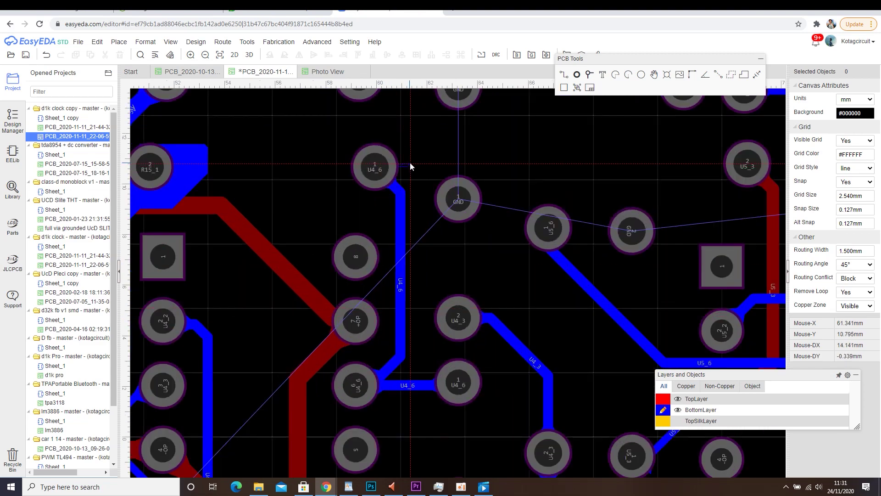
{"action": "left_click", "coordinate": [420, 170]}
{"action": "left_click", "coordinate": [433, 364]}
{"action": "left_click", "coordinate": [459, 382]}
{"action": "left_click", "coordinate": [357, 385]}
{"action": "left_click", "coordinate": [395, 344]}
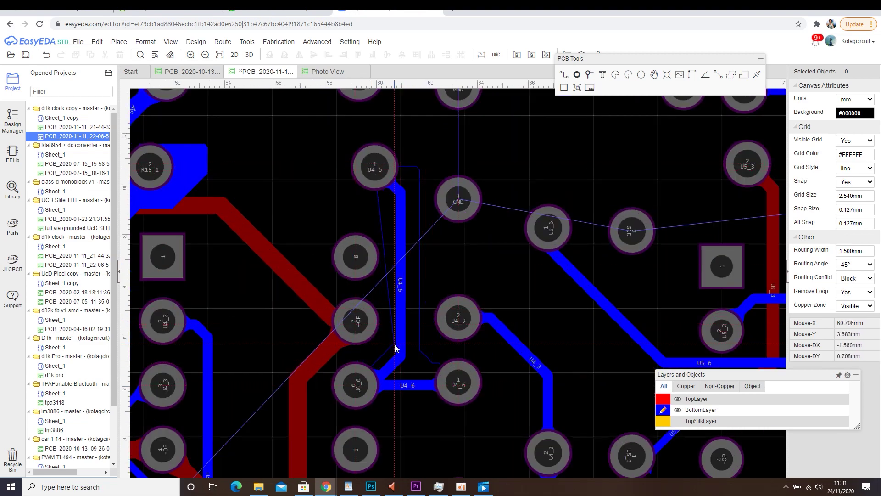
{"action": "left_click", "coordinate": [363, 170]}
{"action": "right_click", "coordinate": [363, 171]}
Start a bottom-layer solid region at the U1_6 pad above pin 7, outlining diagonally alongside the U1_6 track
{"action": "scroll", "coordinate": [367, 207], "scroll_direction": "down", "scroll_amount": 4}
{"action": "right_click_drag", "start_coordinate": [392, 351], "coordinate": [470, 471]}
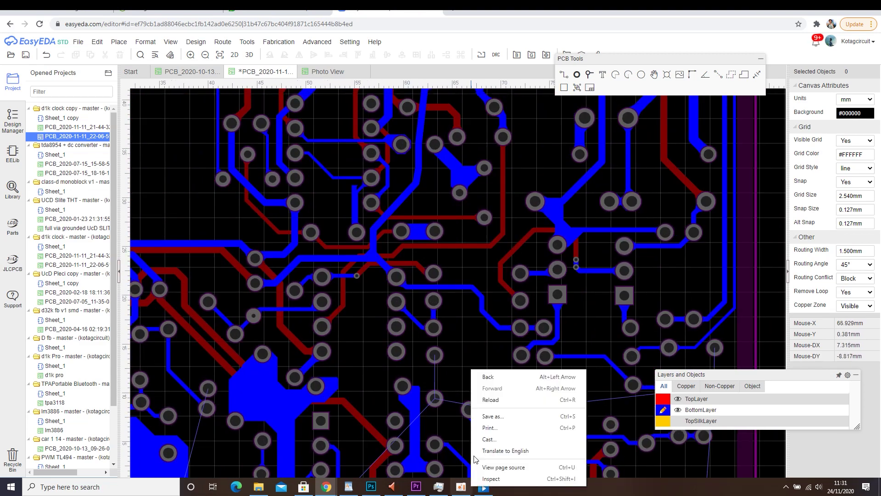
{"action": "left_click", "coordinate": [367, 287]}
{"action": "scroll", "coordinate": [363, 286], "scroll_direction": "up", "scroll_amount": 4}
{"action": "scroll", "coordinate": [364, 286], "scroll_direction": "up", "scroll_amount": 4}
{"action": "right_click_drag", "start_coordinate": [364, 286], "coordinate": [272, 257]}
{"action": "left_click", "coordinate": [299, 217]}
{"action": "right_click_drag", "start_coordinate": [485, 400], "coordinate": [434, 261]}
{"action": "left_click", "coordinate": [434, 262]}
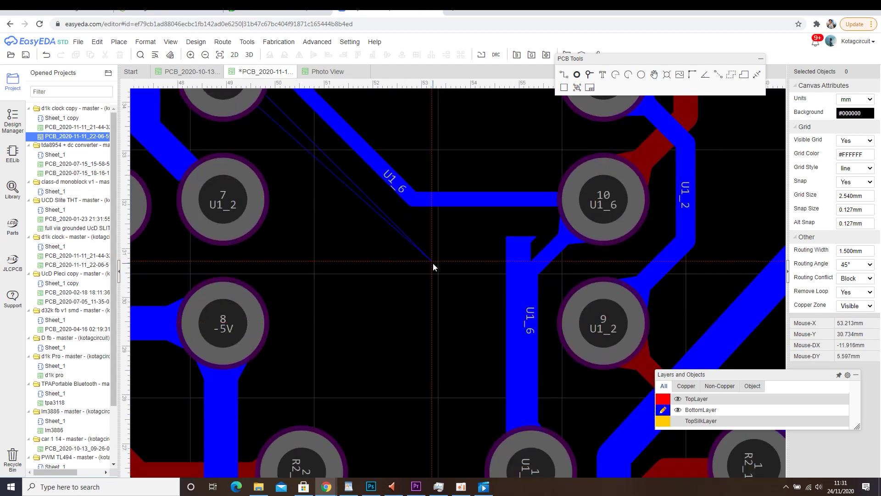
Carry the U1_6 outline down to the lower U1_6 pad, up to pin 10 and back to close the region
{"action": "right_click_drag", "start_coordinate": [434, 416], "coordinate": [426, 331]}
{"action": "left_click", "coordinate": [518, 415]}
{"action": "right_click_drag", "start_coordinate": [523, 191], "coordinate": [504, 271]}
{"action": "left_click", "coordinate": [574, 195]}
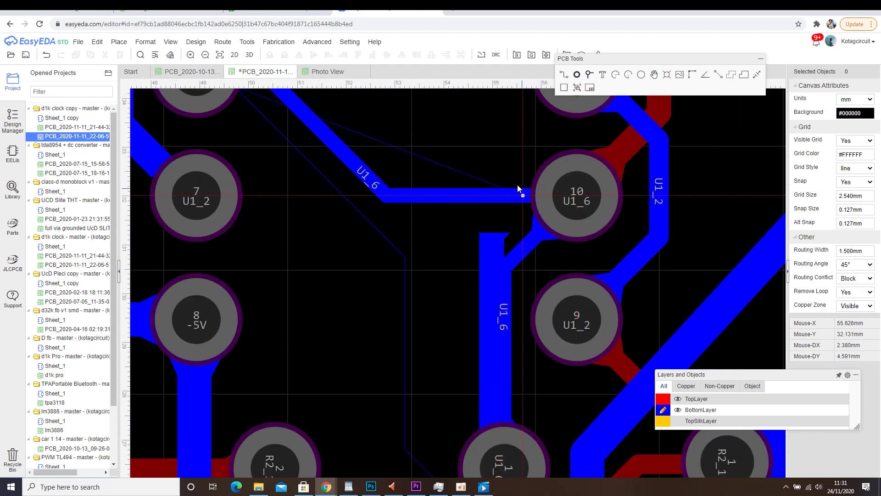
{"action": "right_click_drag", "start_coordinate": [455, 142], "coordinate": [551, 288]}
{"action": "scroll", "coordinate": [481, 207], "scroll_direction": "down", "scroll_amount": 8}
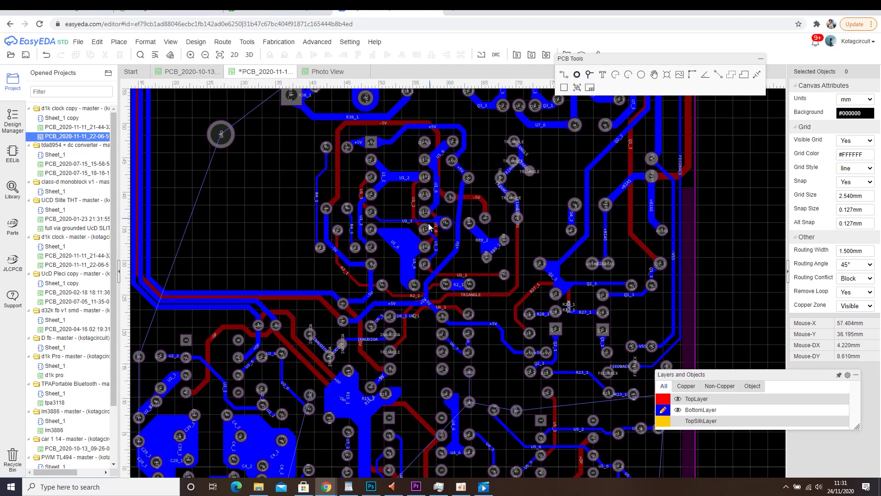
Start a bottom-layer solid region at the large U7_5 pad, outlining down towards the R41_2 pads
{"action": "scroll", "coordinate": [413, 275], "scroll_direction": "up", "scroll_amount": 3}
{"action": "scroll", "coordinate": [398, 326], "scroll_direction": "up", "scroll_amount": 1}
{"action": "right_click_drag", "start_coordinate": [400, 335], "coordinate": [393, 391]}
{"action": "scroll", "coordinate": [393, 391], "scroll_direction": "down", "scroll_amount": 4}
{"action": "right_click_drag", "start_coordinate": [361, 249], "coordinate": [358, 315]}
{"action": "right_click_drag", "start_coordinate": [296, 195], "coordinate": [462, 376]}
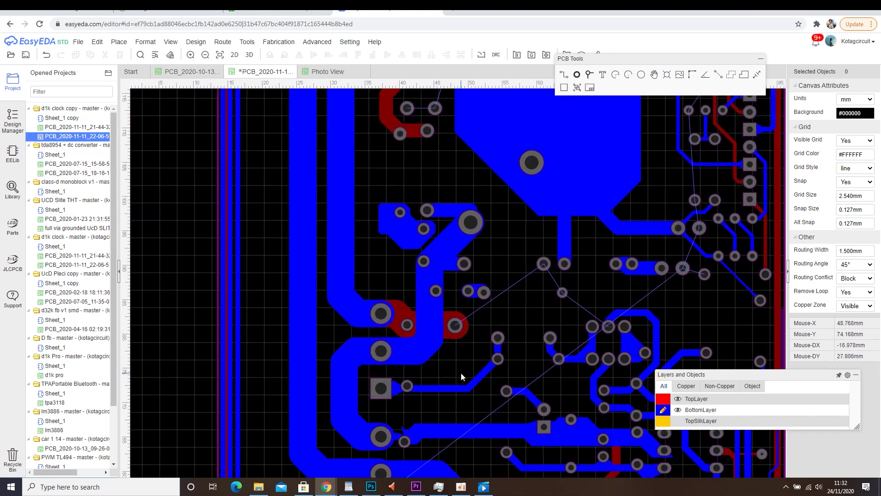
{"action": "scroll", "coordinate": [473, 216], "scroll_direction": "up", "scroll_amount": 3}
{"action": "right_click_drag", "start_coordinate": [549, 418], "coordinate": [503, 278]}
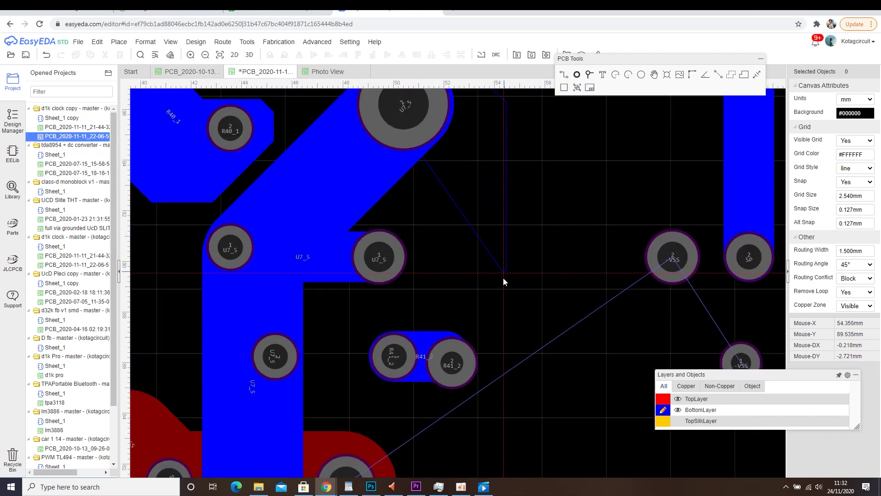
{"action": "left_click", "coordinate": [485, 301]}
Carry the U7_5 outline across the vertical track, up beside the R40_1 region and close it
{"action": "left_click", "coordinate": [340, 334]}
{"action": "right_click_drag", "start_coordinate": [328, 415], "coordinate": [328, 290]}
{"action": "left_click", "coordinate": [254, 337]}
{"action": "right_click_drag", "start_coordinate": [229, 221], "coordinate": [289, 357]}
{"action": "left_click", "coordinate": [220, 334]}
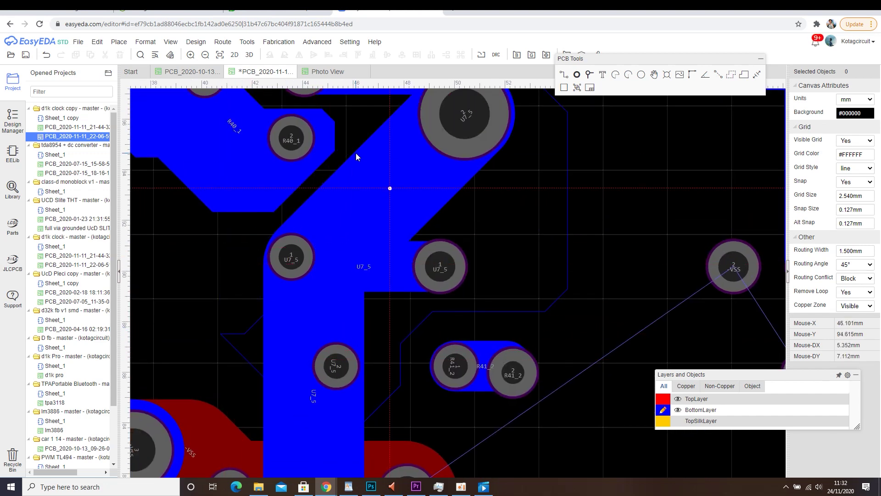
{"action": "scroll", "coordinate": [299, 210], "scroll_direction": "down", "scroll_amount": 3}
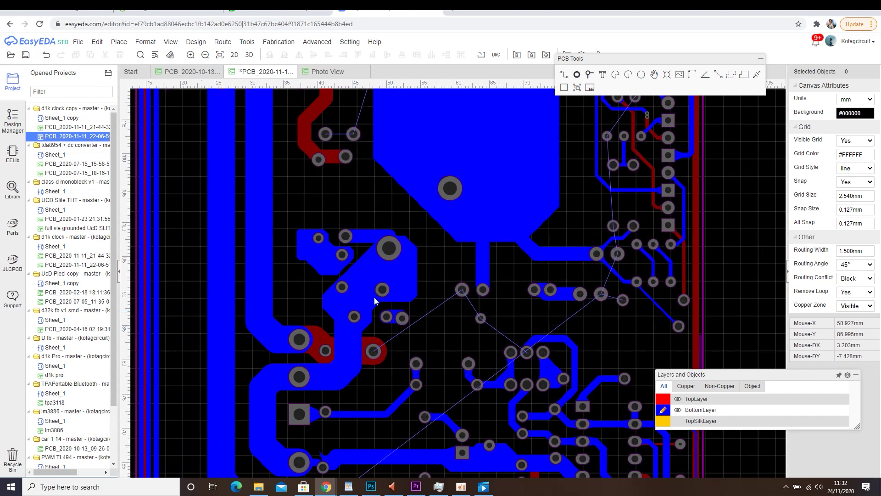
Outline a bottom-layer solid region around the round pad below the square pad and the start of its wide horizontal track
{"action": "scroll", "coordinate": [336, 305], "scroll_direction": "up", "scroll_amount": 2}
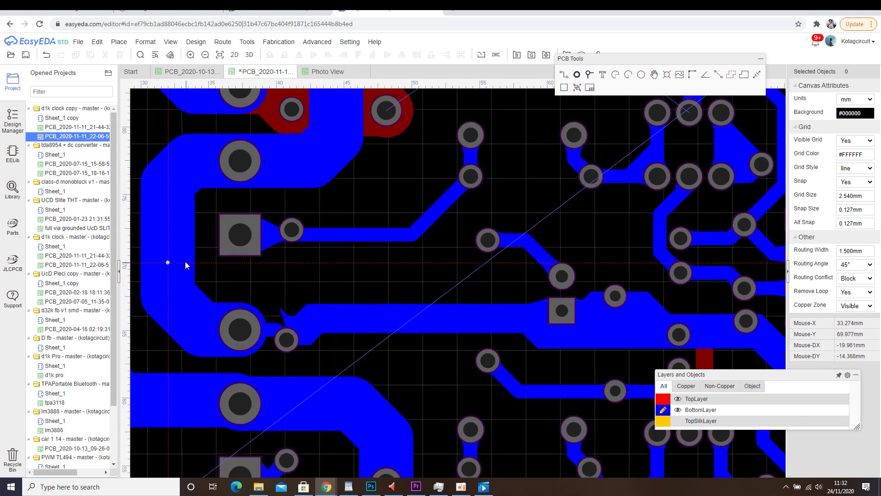
{"action": "left_click", "coordinate": [196, 284]}
{"action": "left_click", "coordinate": [456, 310]}
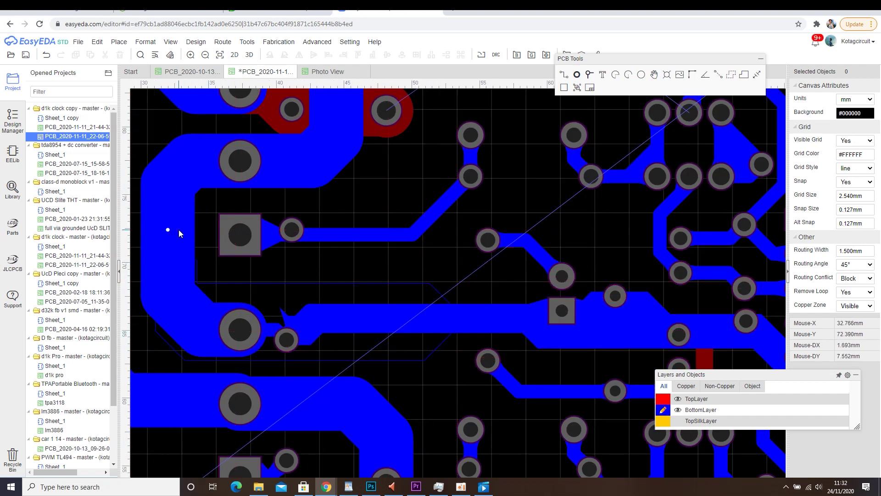
{"action": "scroll", "coordinate": [361, 294], "scroll_direction": "down", "scroll_amount": 3}
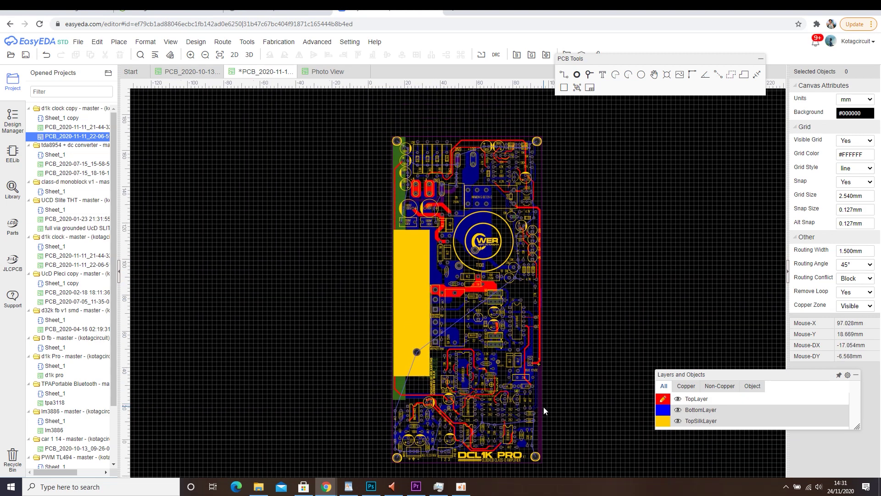
Start a copper area on the top layer with its net set to GND
{"action": "scroll", "coordinate": [572, 148], "scroll_direction": "up", "scroll_amount": 2}
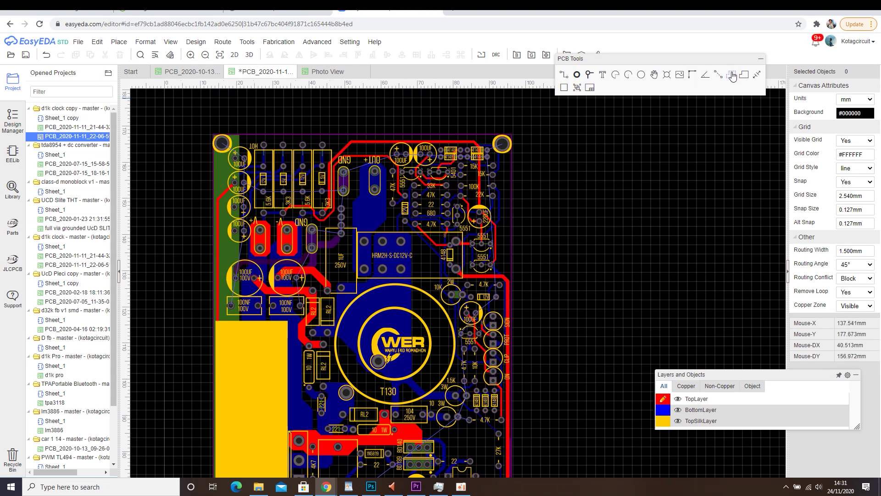
{"action": "left_click_drag", "start_coordinate": [733, 76], "coordinate": [736, 140]}
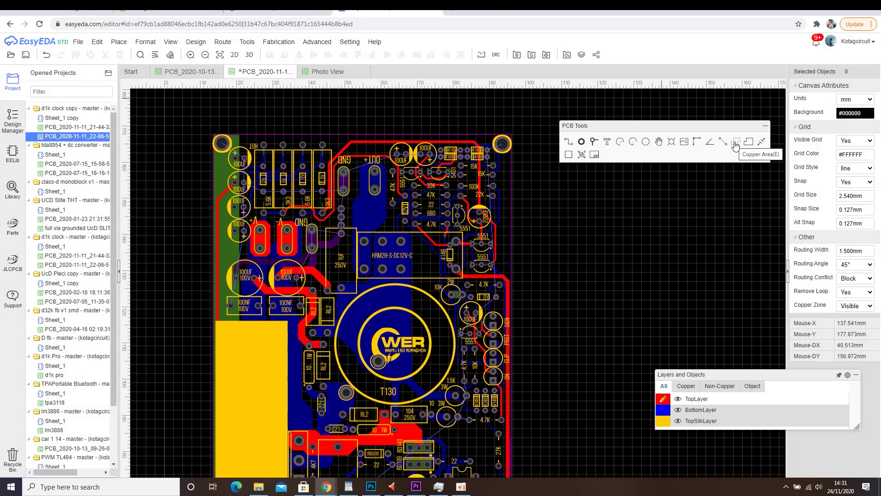
{"action": "left_click", "coordinate": [736, 143]}
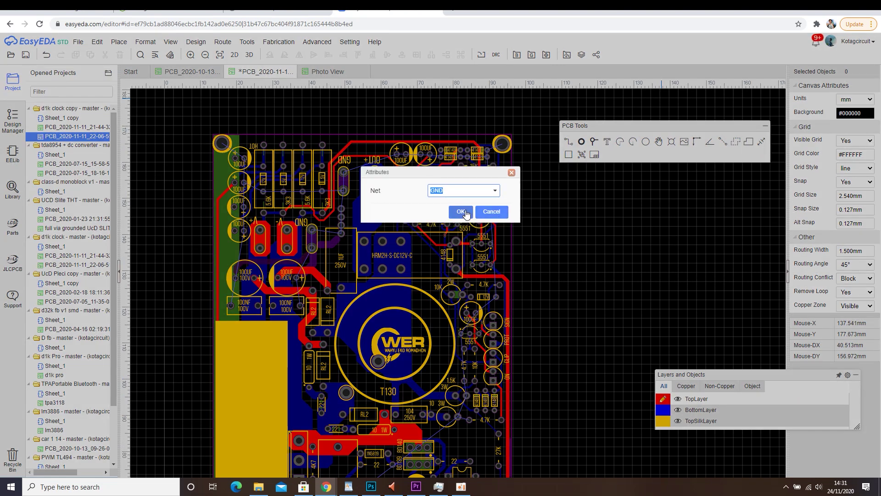
{"action": "left_click", "coordinate": [496, 191]}
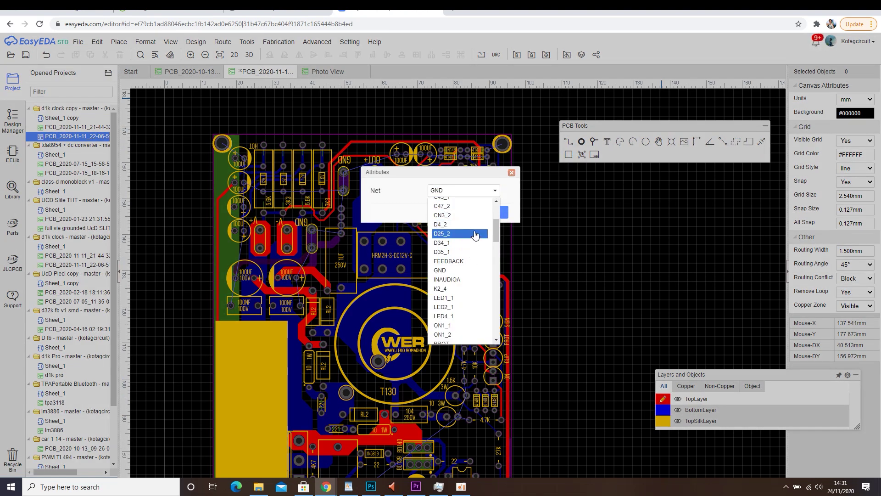
{"action": "left_click", "coordinate": [466, 275]}
{"action": "left_click", "coordinate": [461, 212]}
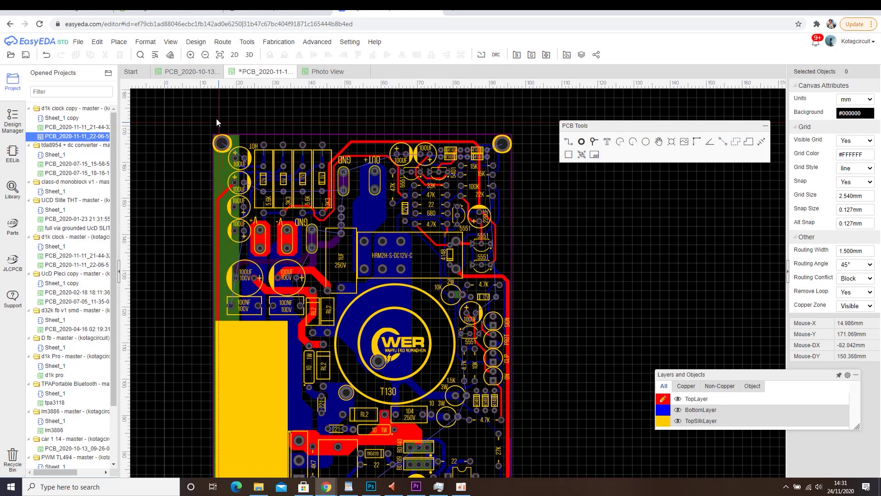
Outline the top-layer GND copper area just outside the whole board and close it to pour the copper
{"action": "left_click", "coordinate": [202, 118]}
{"action": "left_click", "coordinate": [529, 117]}
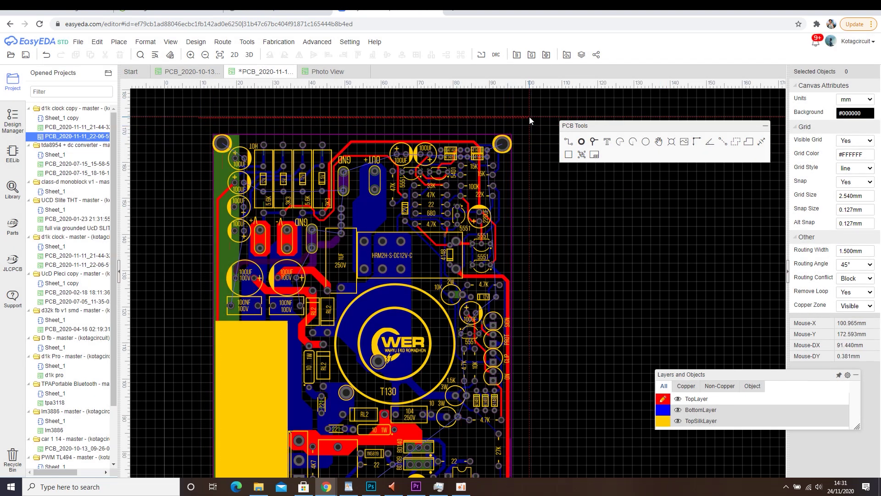
{"action": "mouse_move", "coordinate": [513, 406]}
{"action": "right_mouse_down"}
{"action": "mouse_move", "coordinate": [525, 302]}
{"action": "mouse_move", "coordinate": [549, 256]}
{"action": "right_mouse_up"}
{"action": "mouse_move", "coordinate": [561, 406]}
{"action": "right_mouse_down"}
{"action": "mouse_move", "coordinate": [566, 253]}
{"action": "mouse_move", "coordinate": [577, 346]}
{"action": "right_mouse_up"}
{"action": "left_click", "coordinate": [576, 347]}
{"action": "left_click", "coordinate": [238, 335]}
{"action": "right_click_drag", "start_coordinate": [236, 258], "coordinate": [230, 456]}
{"action": "right_click_drag", "start_coordinate": [245, 193], "coordinate": [247, 380]}
{"action": "right_click_drag", "start_coordinate": [246, 163], "coordinate": [233, 322]}
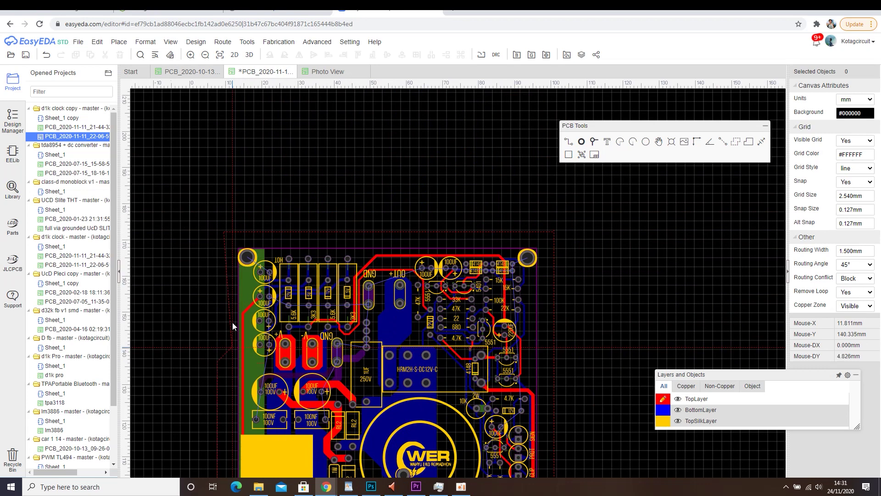
{"action": "left_click", "coordinate": [219, 235]}
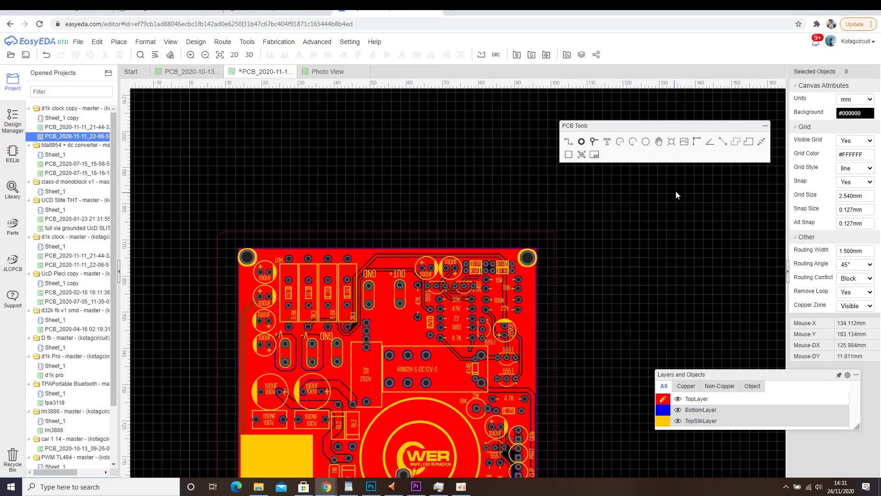
Pour a bottom-layer GND copper area by outlining a rectangle just outside the whole board edge
{"action": "left_click", "coordinate": [746, 144]}
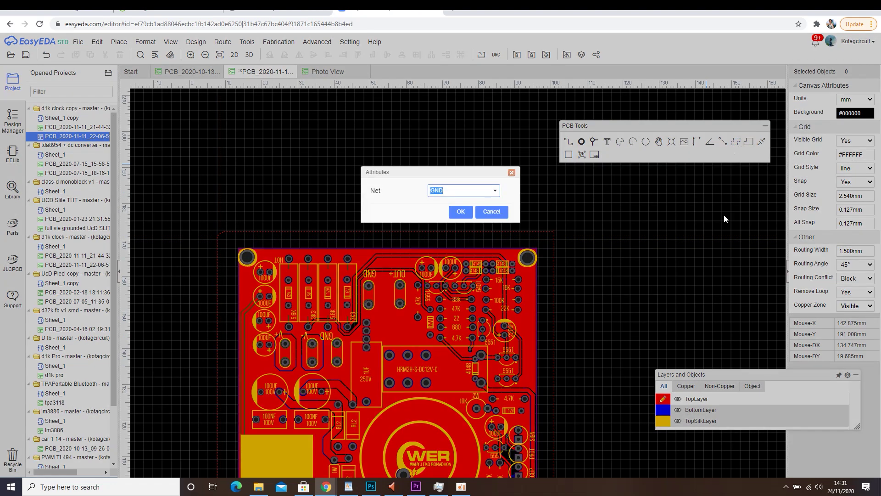
{"action": "left_click", "coordinate": [464, 215]}
{"action": "mouse_move", "coordinate": [735, 428]}
{"action": "left_click", "coordinate": [664, 312]}
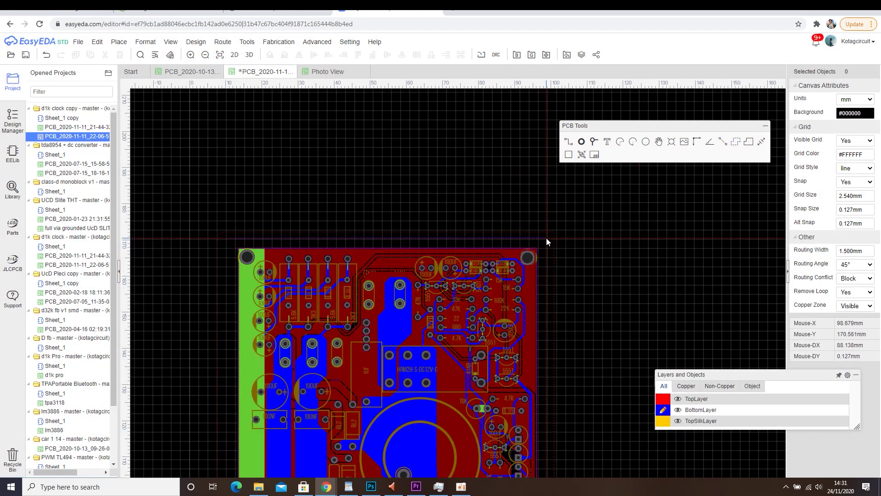
{"action": "scroll", "coordinate": [544, 257], "scroll_direction": "down", "scroll_amount": 5}
{"action": "scroll", "coordinate": [557, 288], "scroll_direction": "down", "scroll_amount": 6}
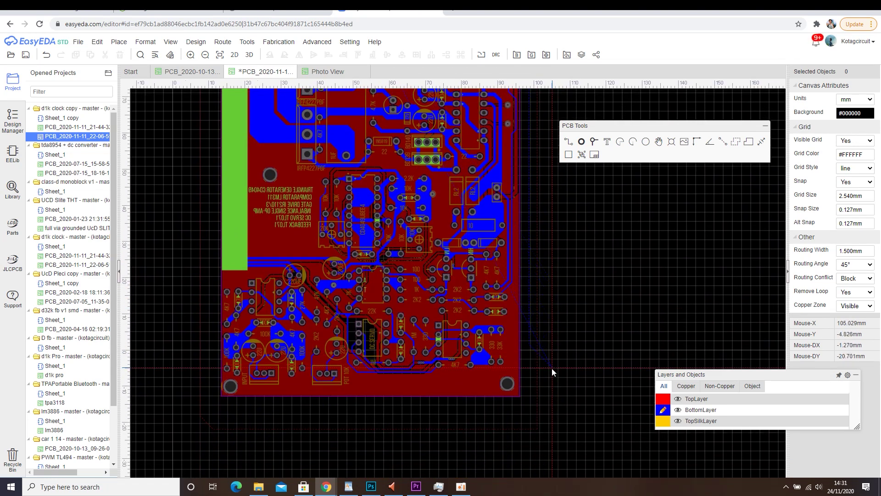
{"action": "left_click", "coordinate": [529, 416]}
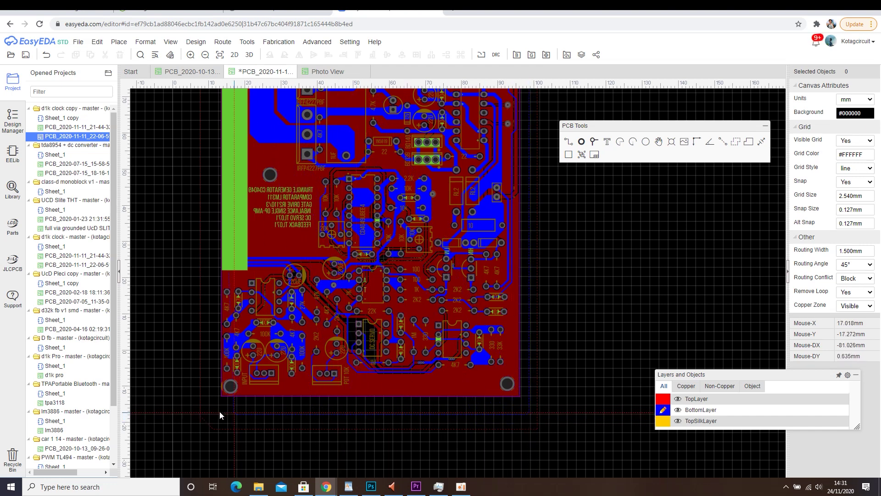
{"action": "left_click", "coordinate": [202, 402]}
{"action": "right_click", "coordinate": [202, 402]}
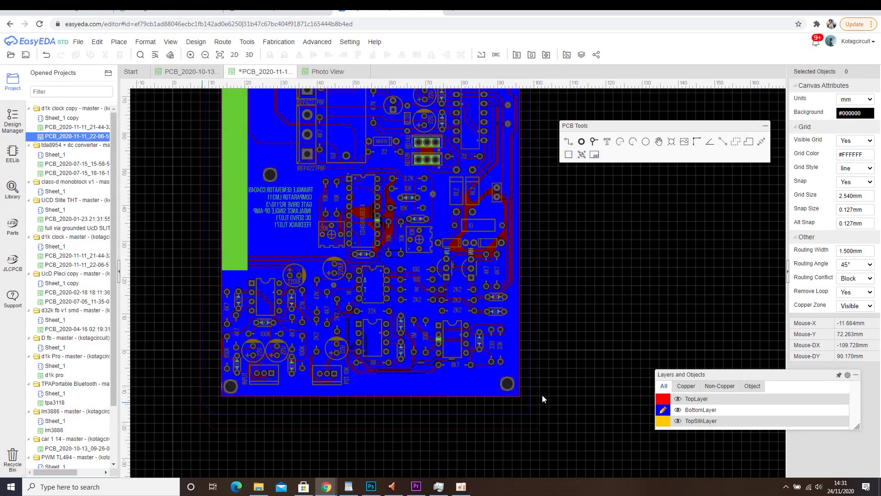
Load the coffee-mug "OJO KESUSU LAN OJO LALI NGOPI" picture from the DATA (D:) drive for import into the PCB
{"action": "scroll", "coordinate": [545, 394], "scroll_direction": "down", "scroll_amount": 2}
{"action": "right_click_drag", "start_coordinate": [565, 321], "coordinate": [563, 280]}
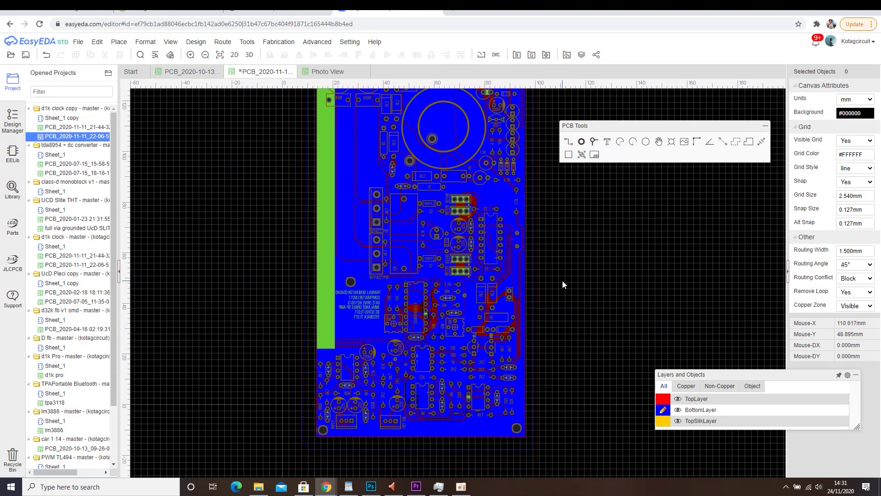
{"action": "left_click", "coordinate": [79, 42]}
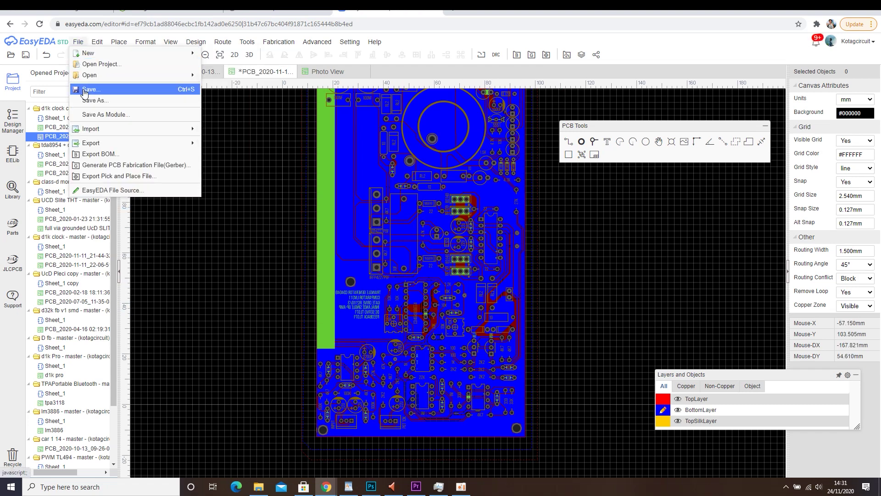
{"action": "mouse_move", "coordinate": [94, 132]}
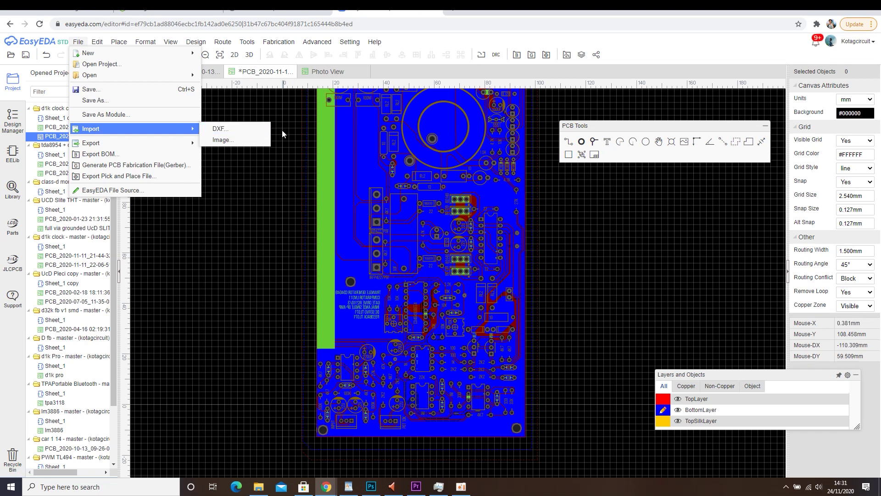
{"action": "mouse_move", "coordinate": [74, 45]}
{"action": "left_click", "coordinate": [227, 140]}
{"action": "left_click", "coordinate": [355, 280]}
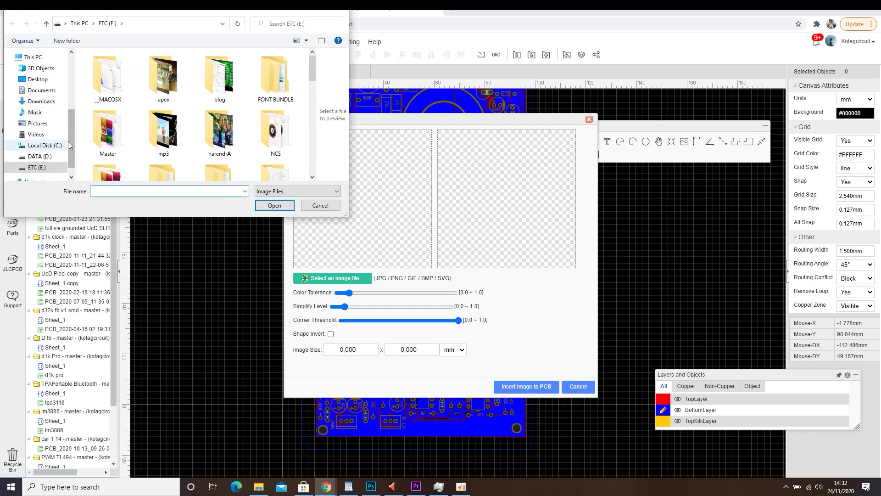
{"action": "left_click", "coordinate": [40, 156]}
{"action": "scroll", "coordinate": [171, 146], "scroll_direction": "down", "scroll_amount": 2}
{"action": "scroll", "coordinate": [171, 146], "scroll_direction": "down", "scroll_amount": 3}
{"action": "double_click", "coordinate": [177, 76]}
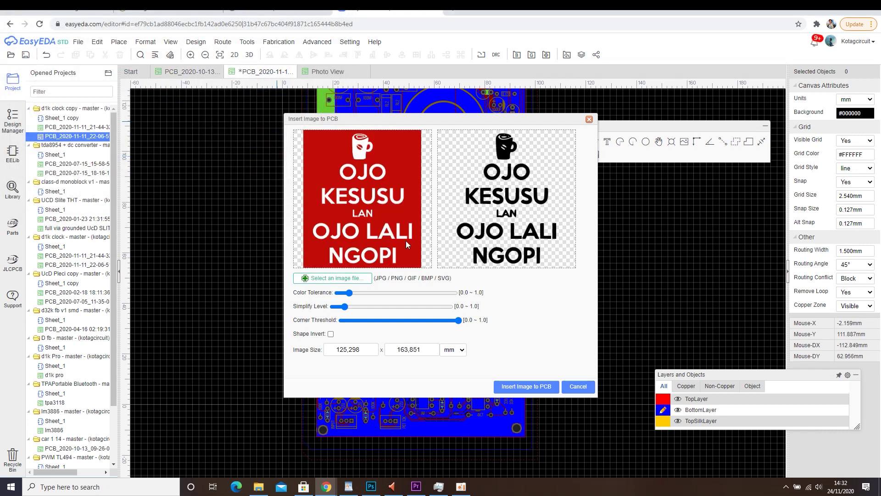
Raise the image's color tolerance and simplify level, set its width to 10 mm, and insert it beside the board
{"action": "left_click_drag", "start_coordinate": [349, 292], "coordinate": [397, 293]}
{"action": "double_click", "coordinate": [359, 348]}
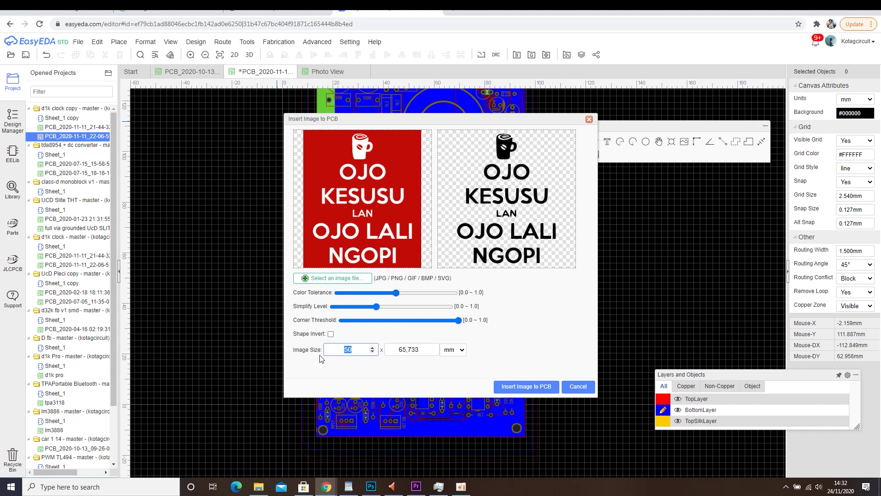
{"action": "type", "text": "10"}
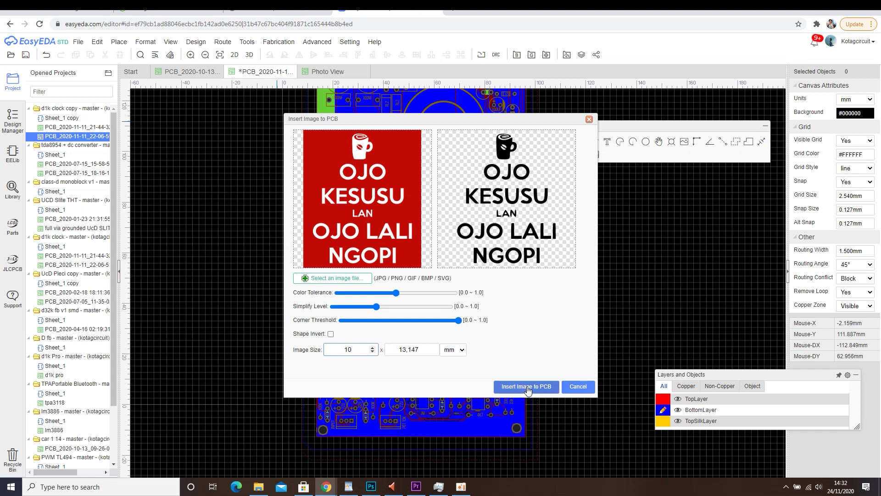
{"action": "left_click", "coordinate": [526, 387]}
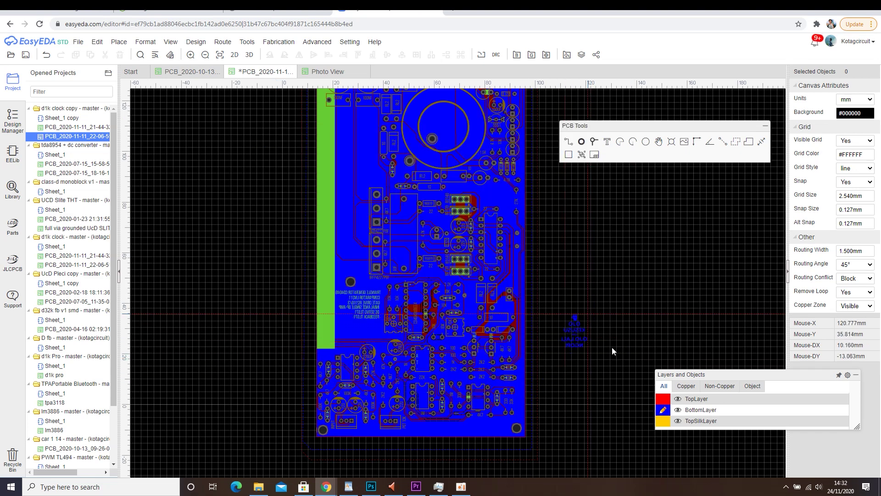
Move the inserted coffee-mug image to the BottomSilkLayer
{"action": "scroll", "coordinate": [592, 345], "scroll_direction": "up", "scroll_amount": 4}
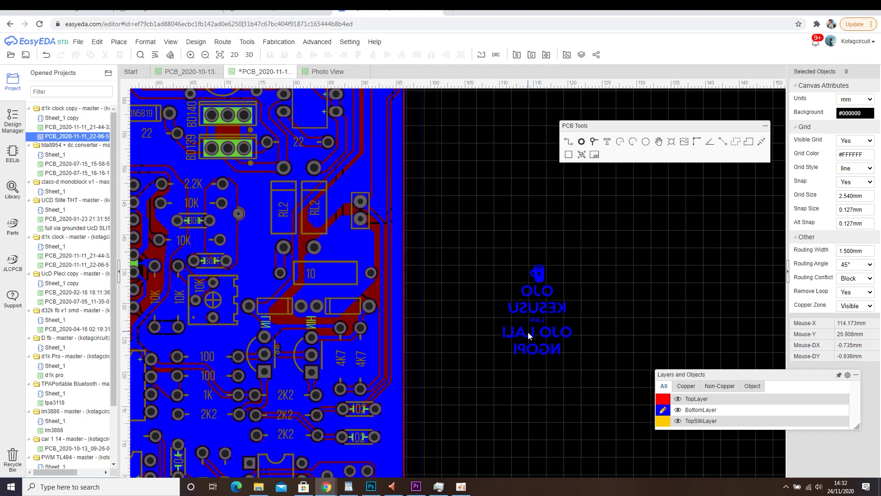
{"action": "left_click", "coordinate": [536, 340]}
{"action": "left_click", "coordinate": [857, 100]}
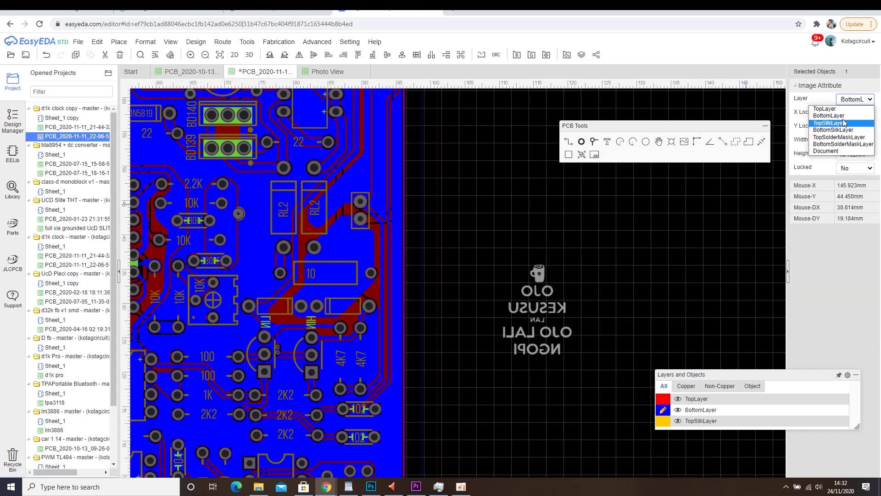
{"action": "left_click", "coordinate": [834, 129]}
Rotate the coffee-mug image a quarter turn and place it on the board just above the gate-drive IC, near the board edge
{"action": "left_click", "coordinate": [616, 305]}
{"action": "left_click", "coordinate": [549, 309]}
{"action": "left_click_drag", "start_coordinate": [549, 310], "coordinate": [523, 248]}
{"action": "key", "text": "space"}
{"action": "right_click_drag", "start_coordinate": [523, 247], "coordinate": [548, 381]}
{"action": "left_click_drag", "start_coordinate": [548, 381], "coordinate": [421, 274]}
{"action": "right_click_drag", "start_coordinate": [421, 274], "coordinate": [544, 453]}
{"action": "left_click_drag", "start_coordinate": [544, 454], "coordinate": [496, 260]}
{"action": "left_click", "coordinate": [652, 269]}
{"action": "scroll", "coordinate": [651, 268], "scroll_direction": "down", "scroll_amount": 5}
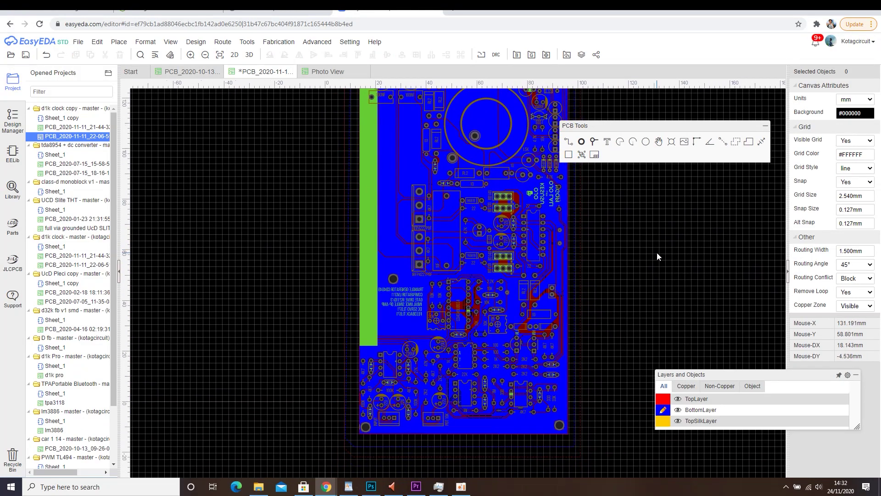
Open the photo view of the finished PCB
{"action": "mouse_move", "coordinate": [657, 252]}
{"action": "right_mouse_down"}
{"action": "mouse_move", "coordinate": [627, 233]}
{"action": "mouse_move", "coordinate": [660, 235]}
{"action": "right_mouse_up"}
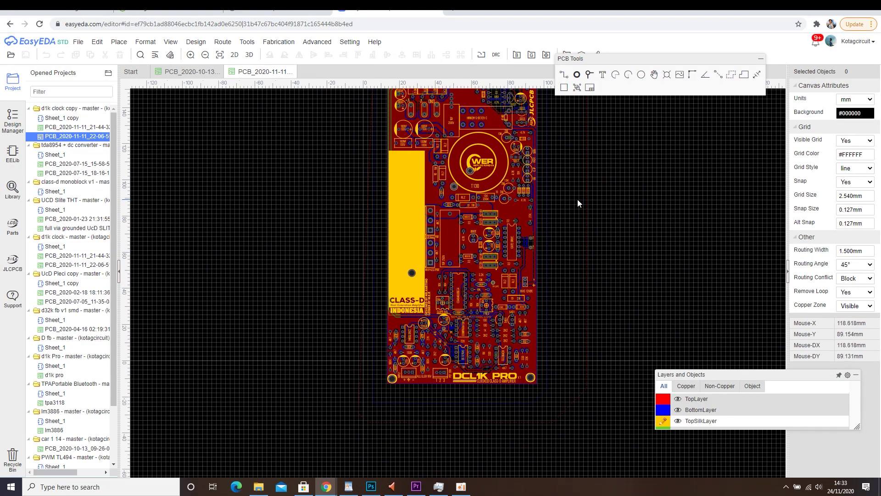
{"action": "right_click_drag", "start_coordinate": [584, 202], "coordinate": [567, 258]}
{"action": "right_click_drag", "start_coordinate": [636, 217], "coordinate": [615, 240]}
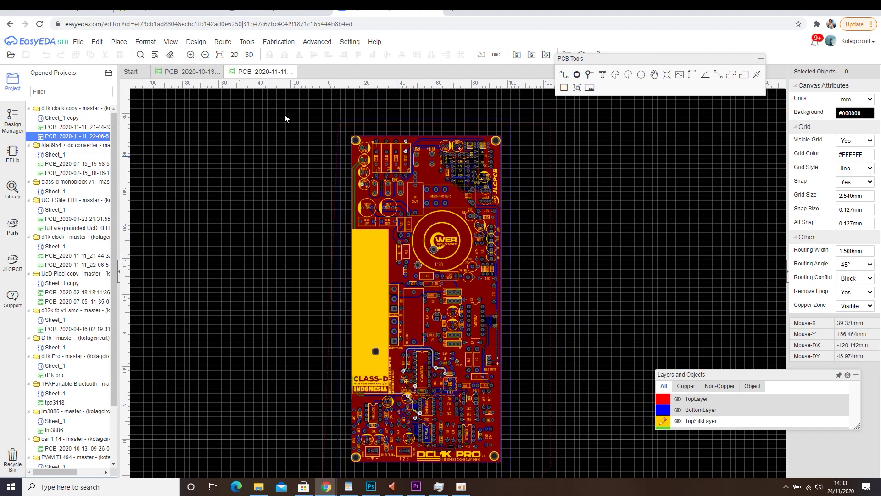
{"action": "mouse_move", "coordinate": [171, 42]}
{"action": "left_click", "coordinate": [188, 56]}
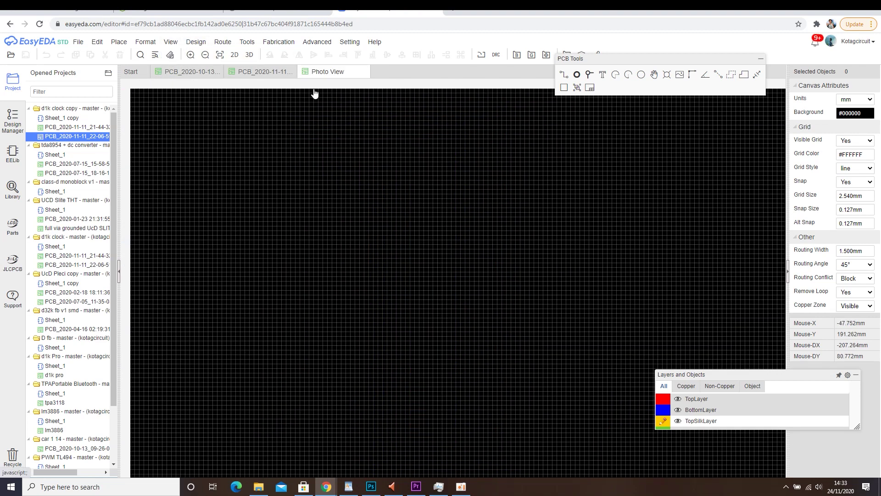
Examine the lower half of the board's top side in the photo view, from the DCL1K PRO title upwards
{"action": "scroll", "coordinate": [450, 206], "scroll_direction": "down", "scroll_amount": 3}
{"action": "right_click_drag", "start_coordinate": [464, 218], "coordinate": [420, 201]}
{"action": "scroll", "coordinate": [442, 266], "scroll_direction": "up", "scroll_amount": 2}
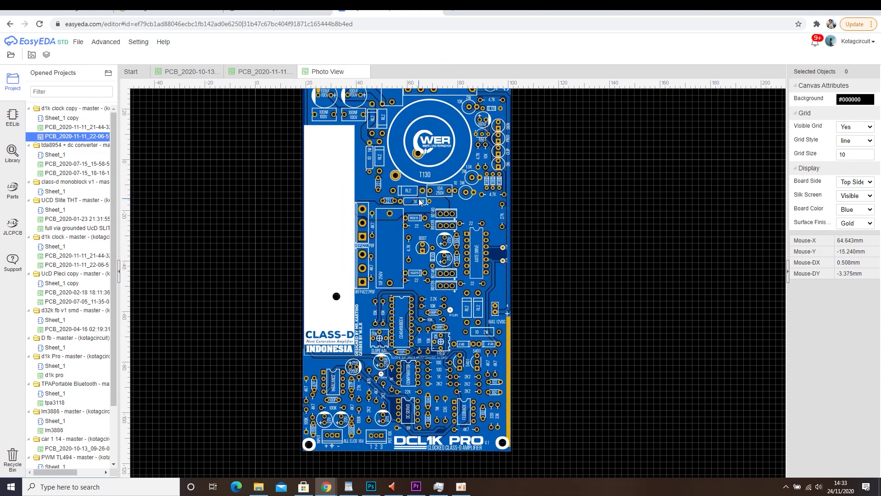
{"action": "scroll", "coordinate": [411, 346], "scroll_direction": "up", "scroll_amount": 3}
{"action": "right_click_drag", "start_coordinate": [452, 419], "coordinate": [488, 367]}
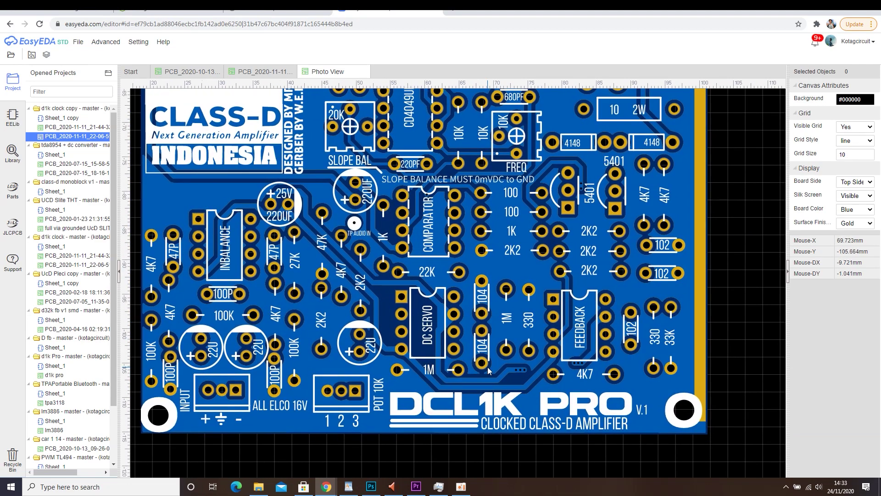
{"action": "scroll", "coordinate": [482, 348], "scroll_direction": "down", "scroll_amount": 1}
{"action": "right_click_drag", "start_coordinate": [448, 265], "coordinate": [460, 345]}
{"action": "scroll", "coordinate": [398, 250], "scroll_direction": "up", "scroll_amount": 2}
{"action": "right_click_drag", "start_coordinate": [404, 238], "coordinate": [398, 356]}
{"action": "scroll", "coordinate": [564, 193], "scroll_direction": "down", "scroll_amount": 1}
Examine the upper half of the board's top side, including the supply terminals, relay, toroid outline and JLCPCB logo
{"action": "right_click_drag", "start_coordinate": [563, 193], "coordinate": [473, 392]}
{"action": "scroll", "coordinate": [481, 331], "scroll_direction": "down", "scroll_amount": 1}
{"action": "right_click_drag", "start_coordinate": [587, 129], "coordinate": [523, 336]}
{"action": "right_click_drag", "start_coordinate": [543, 173], "coordinate": [518, 255]}
{"action": "scroll", "coordinate": [519, 255], "scroll_direction": "up", "scroll_amount": 2}
{"action": "scroll", "coordinate": [519, 255], "scroll_direction": "down", "scroll_amount": 2}
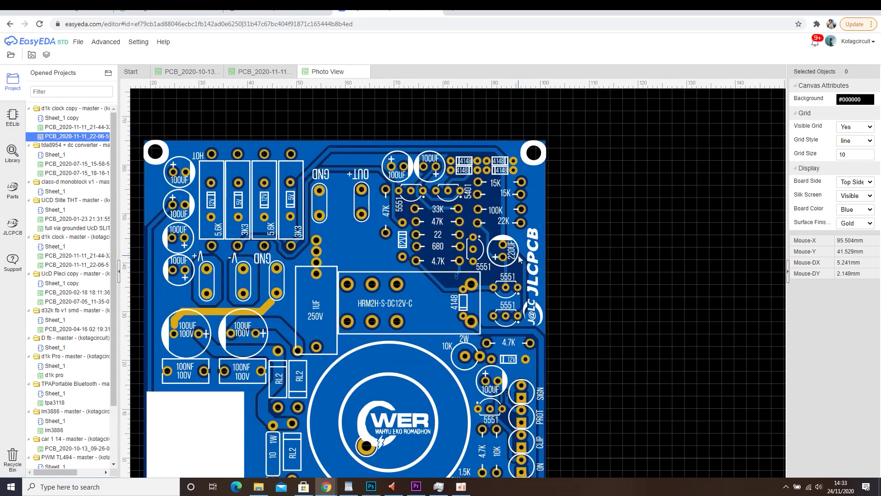
{"action": "right_click_drag", "start_coordinate": [446, 220], "coordinate": [546, 198]}
{"action": "right_click_drag", "start_coordinate": [435, 283], "coordinate": [419, 218]}
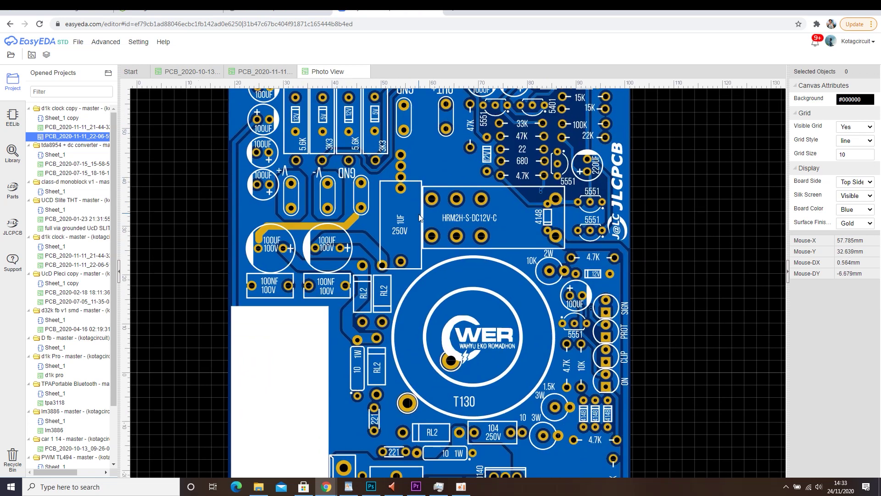
{"action": "scroll", "coordinate": [418, 218], "scroll_direction": "down", "scroll_amount": 2}
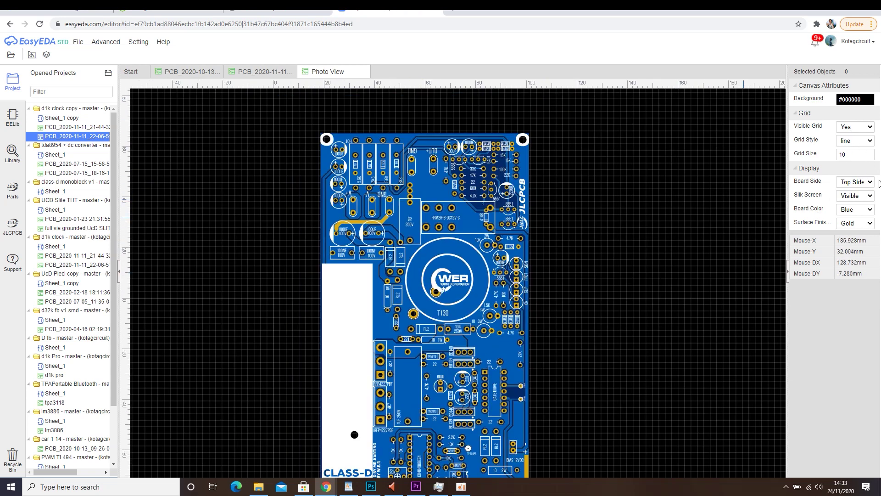
Switch the photo view to the board's bottom side and examine its traces from the lower edge up to the supply terminals
{"action": "left_click", "coordinate": [860, 179]}
{"action": "left_click", "coordinate": [851, 198]}
{"action": "right_click_drag", "start_coordinate": [434, 315], "coordinate": [446, 215]}
{"action": "scroll", "coordinate": [445, 345], "scroll_direction": "up", "scroll_amount": 3}
{"action": "right_click_drag", "start_coordinate": [446, 344], "coordinate": [448, 310]}
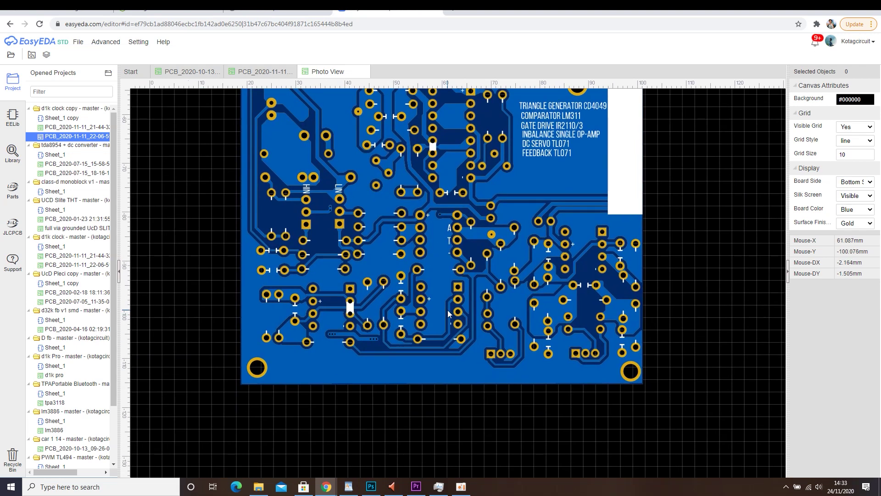
{"action": "scroll", "coordinate": [448, 310], "scroll_direction": "up", "scroll_amount": 2}
{"action": "right_click_drag", "start_coordinate": [461, 265], "coordinate": [488, 324]}
{"action": "right_click_drag", "start_coordinate": [504, 194], "coordinate": [492, 295]}
{"action": "right_click_drag", "start_coordinate": [488, 178], "coordinate": [478, 310]}
{"action": "right_click_drag", "start_coordinate": [483, 221], "coordinate": [467, 362]}
{"action": "right_click_drag", "start_coordinate": [471, 207], "coordinate": [478, 346]}
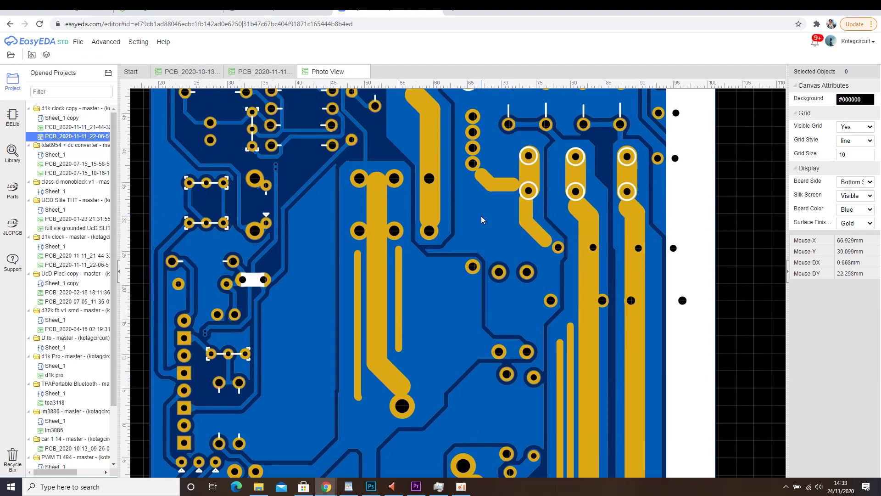
Review the whole bottom side in overview, from the upper mounting holes down past the mug image and IC function list
{"action": "scroll", "coordinate": [483, 220], "scroll_direction": "down", "scroll_amount": 4}
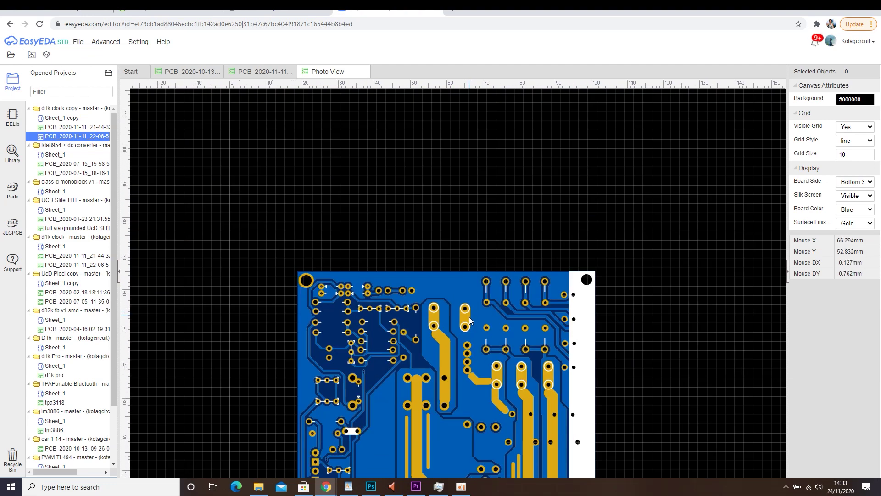
{"action": "right_click_drag", "start_coordinate": [469, 316], "coordinate": [472, 252]}
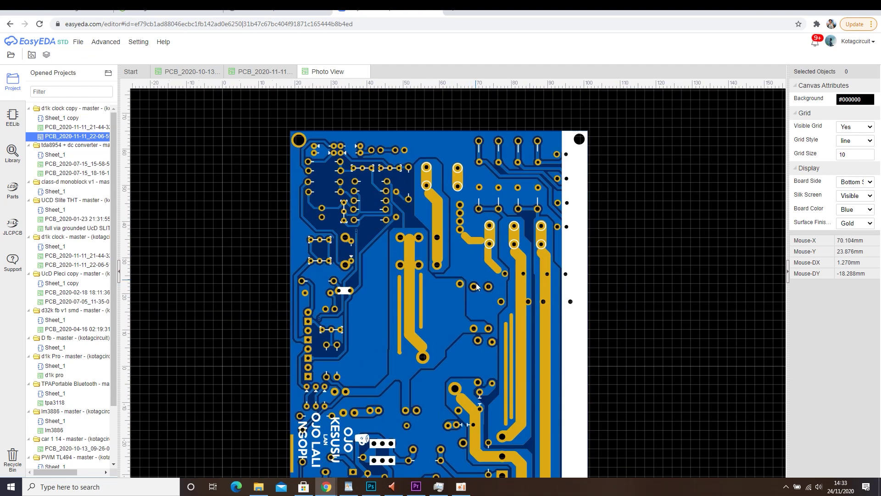
{"action": "right_click_drag", "start_coordinate": [488, 385], "coordinate": [473, 212]}
{"action": "scroll", "coordinate": [472, 238], "scroll_direction": "down", "scroll_amount": 1}
{"action": "right_click_drag", "start_coordinate": [471, 321], "coordinate": [469, 270]}
{"action": "scroll", "coordinate": [450, 317], "scroll_direction": "up", "scroll_amount": 1}
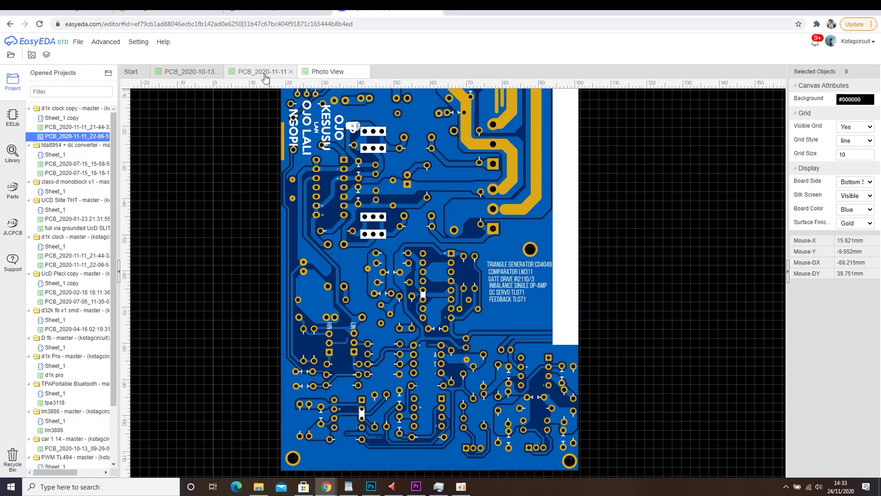
Open the 3D view of the PCB and examine the populated board close up and from several angles
{"action": "left_click", "coordinate": [263, 72]}
{"action": "left_click", "coordinate": [171, 42]}
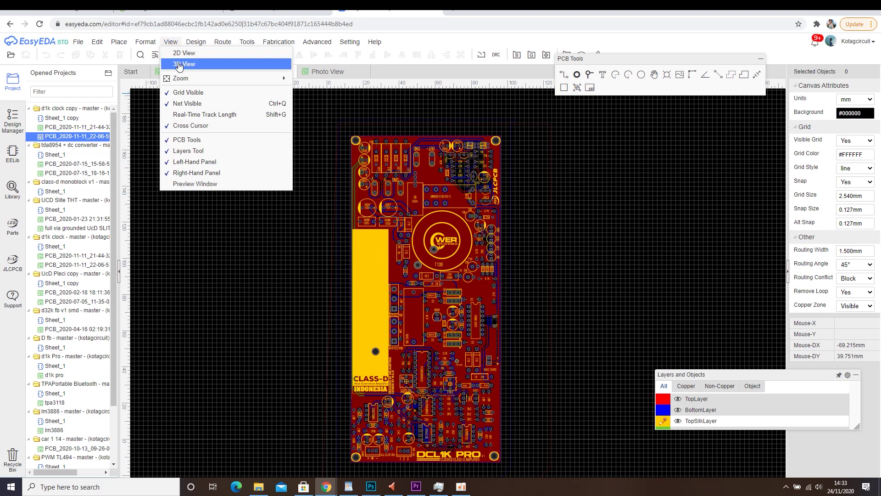
{"action": "left_click", "coordinate": [200, 65]}
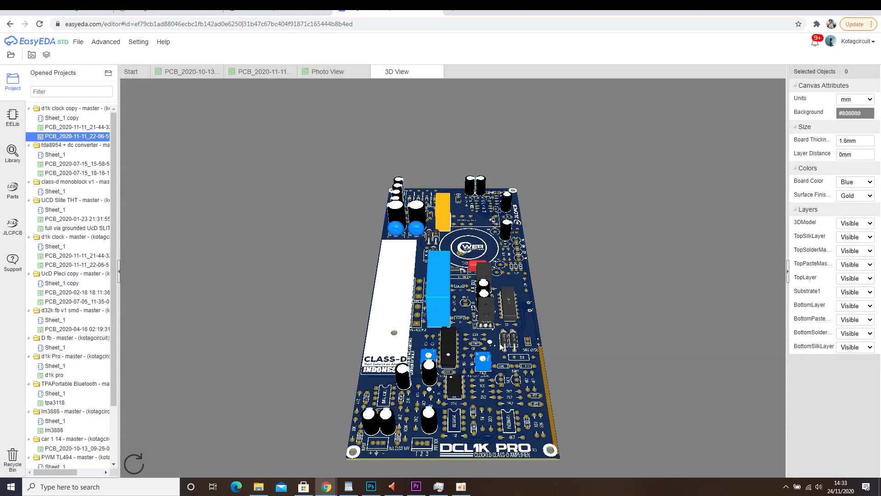
{"action": "left_click_drag", "start_coordinate": [486, 356], "coordinate": [468, 363]}
{"action": "scroll", "coordinate": [488, 275], "scroll_direction": "up", "scroll_amount": 10}
{"action": "left_click_drag", "start_coordinate": [488, 281], "coordinate": [542, 372]}
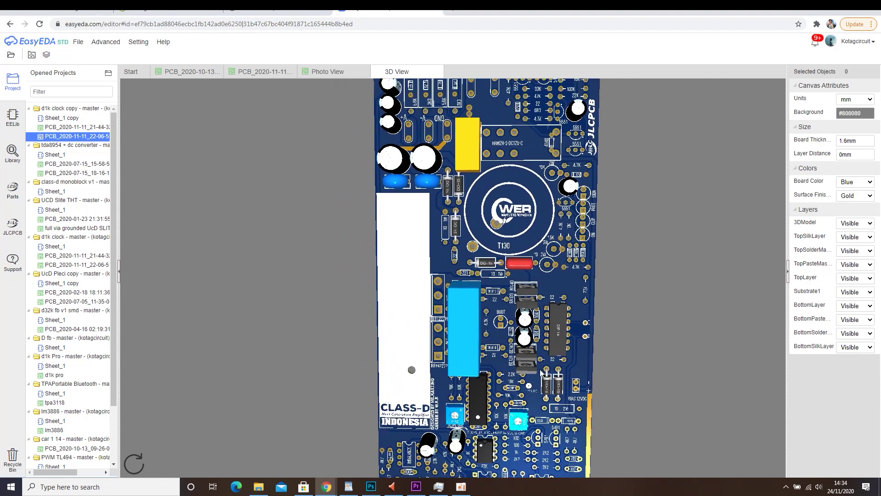
{"action": "left_click_drag", "start_coordinate": [425, 174], "coordinate": [434, 436]}
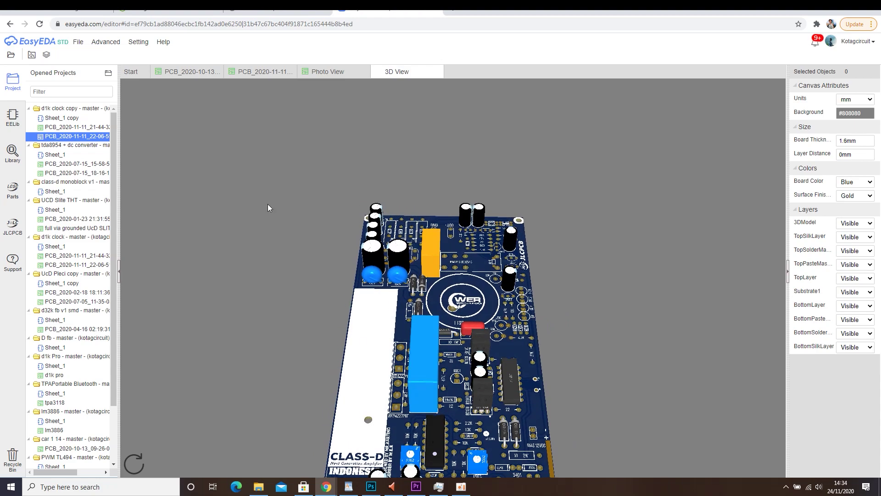
Generate the Gerber fabrication file for the DCL1K PRO PCB, running the design rule check first
{"action": "left_click", "coordinate": [260, 73]}
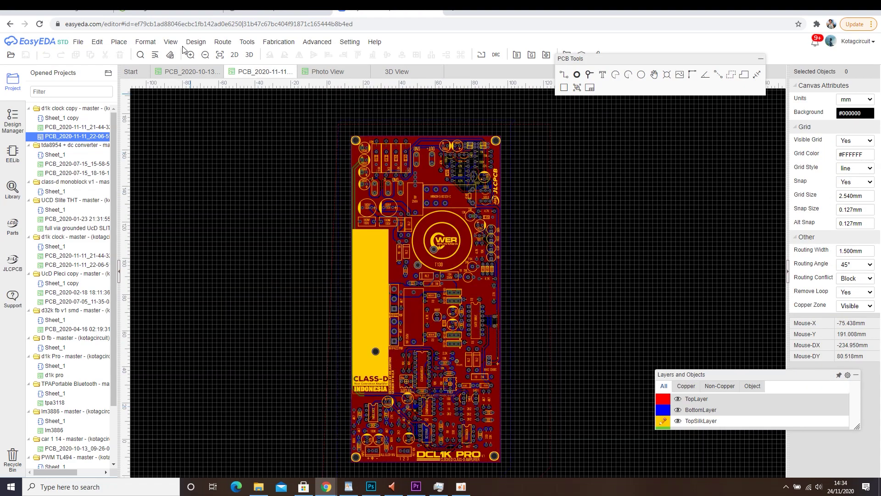
{"action": "mouse_move", "coordinate": [77, 43]}
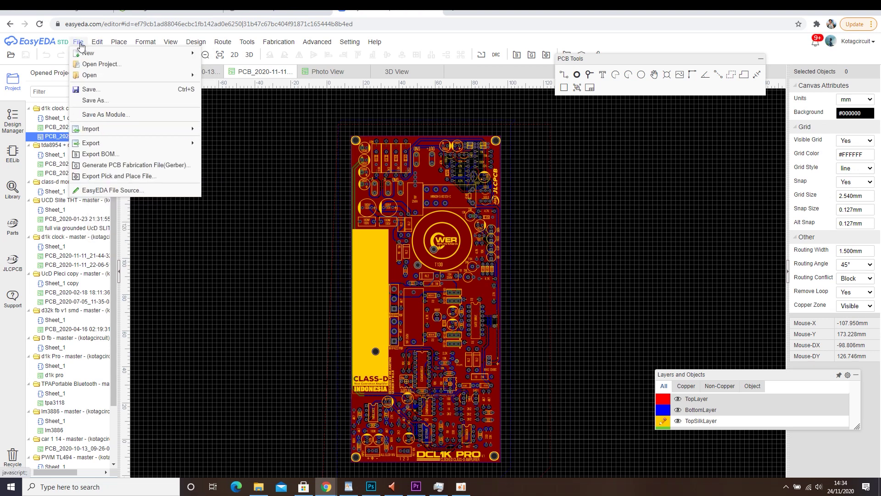
{"action": "left_click", "coordinate": [107, 166]}
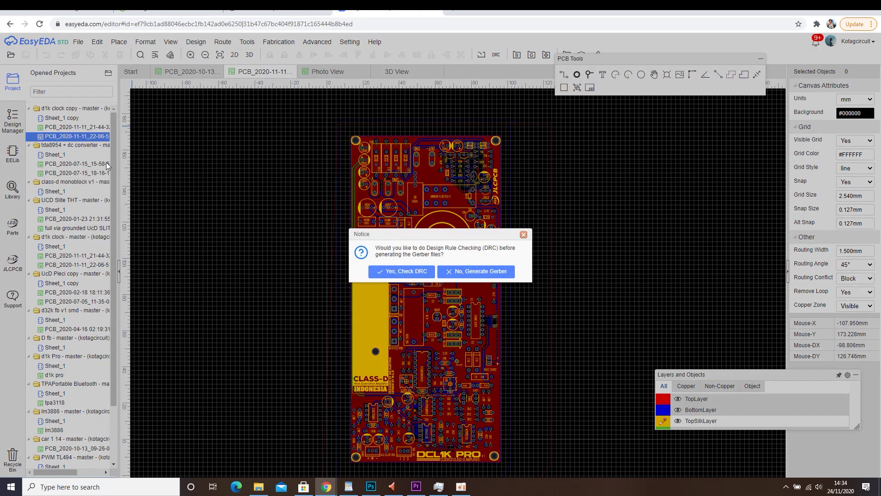
{"action": "left_click", "coordinate": [390, 273]}
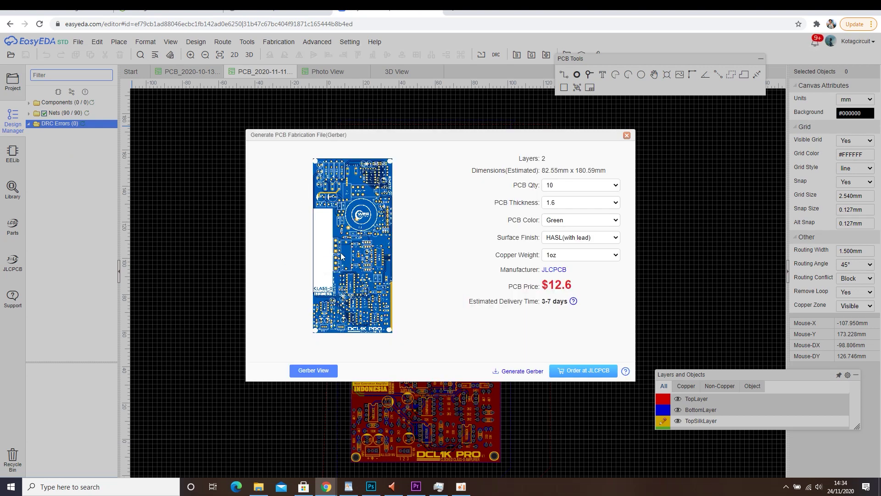
{"action": "left_click", "coordinate": [518, 371]}
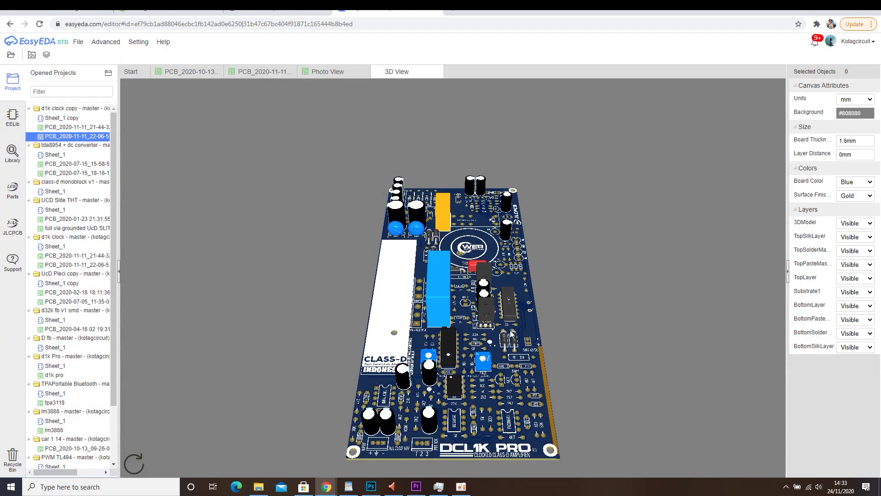
{"action": "left_click_drag", "start_coordinate": [482, 353], "coordinate": [470, 400]}
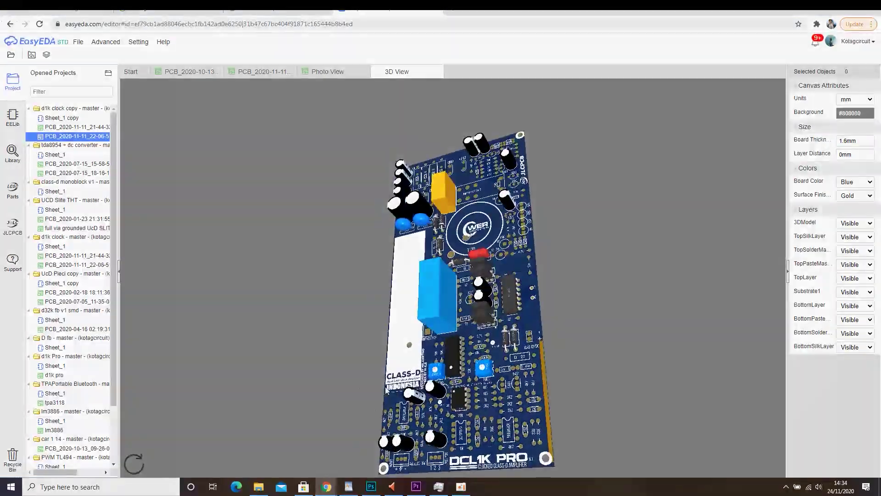